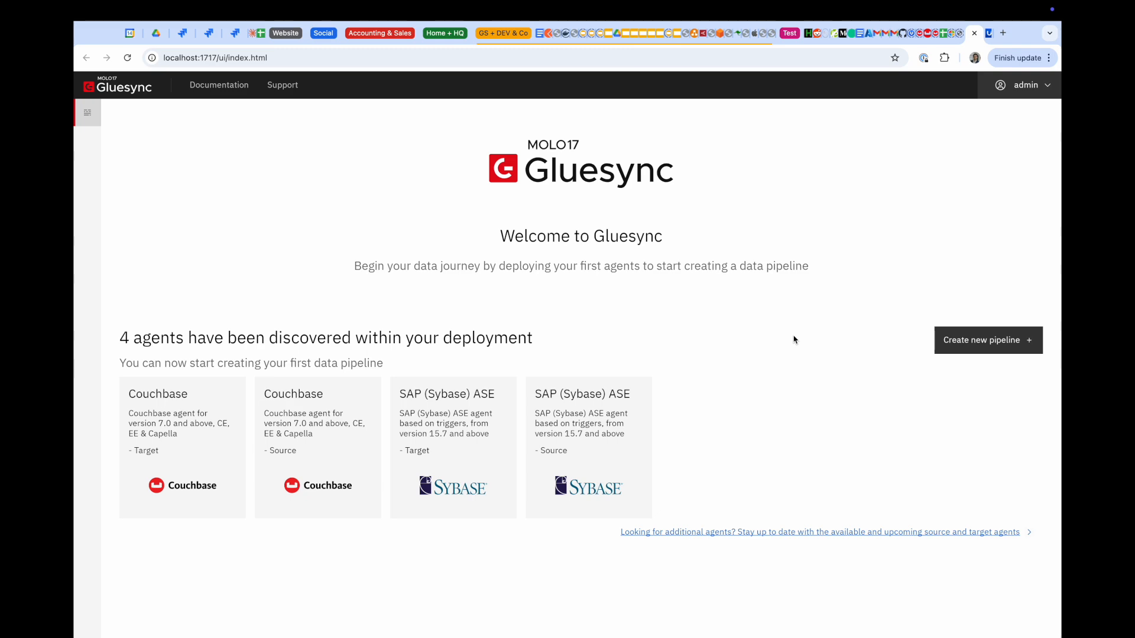
Leave the Gluesync welcome page with its four agents and show every open window
key(ctrl+Up)
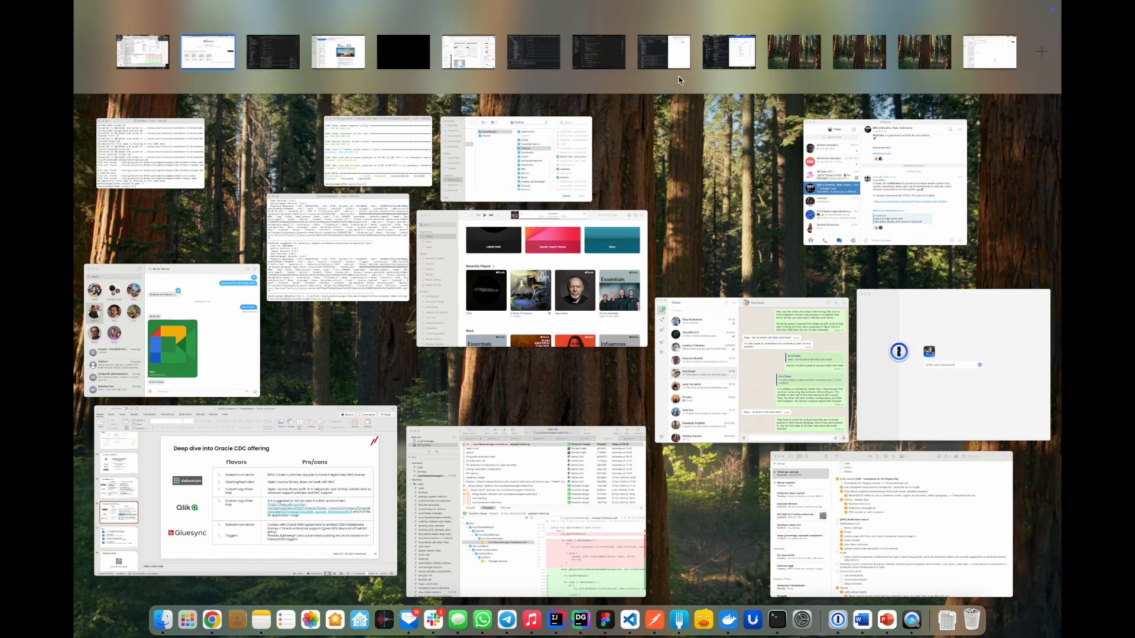
In the DataGrip Space, open the DRIVERS table rows and sign into Couchbase with the saved admin account
click(663, 52)
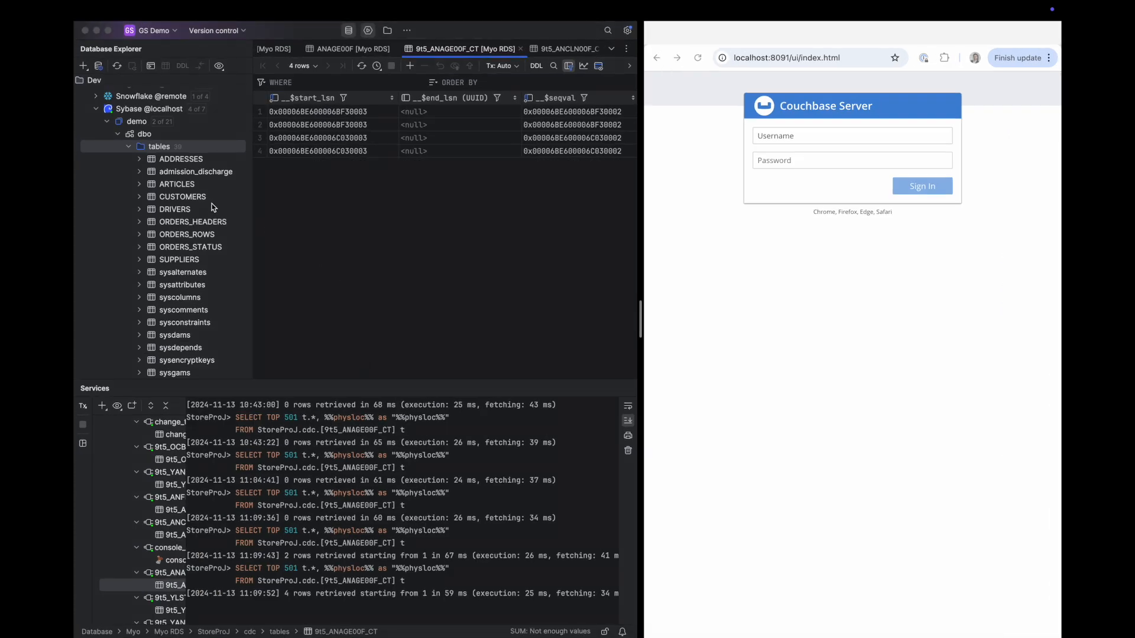
double_click(179, 210)
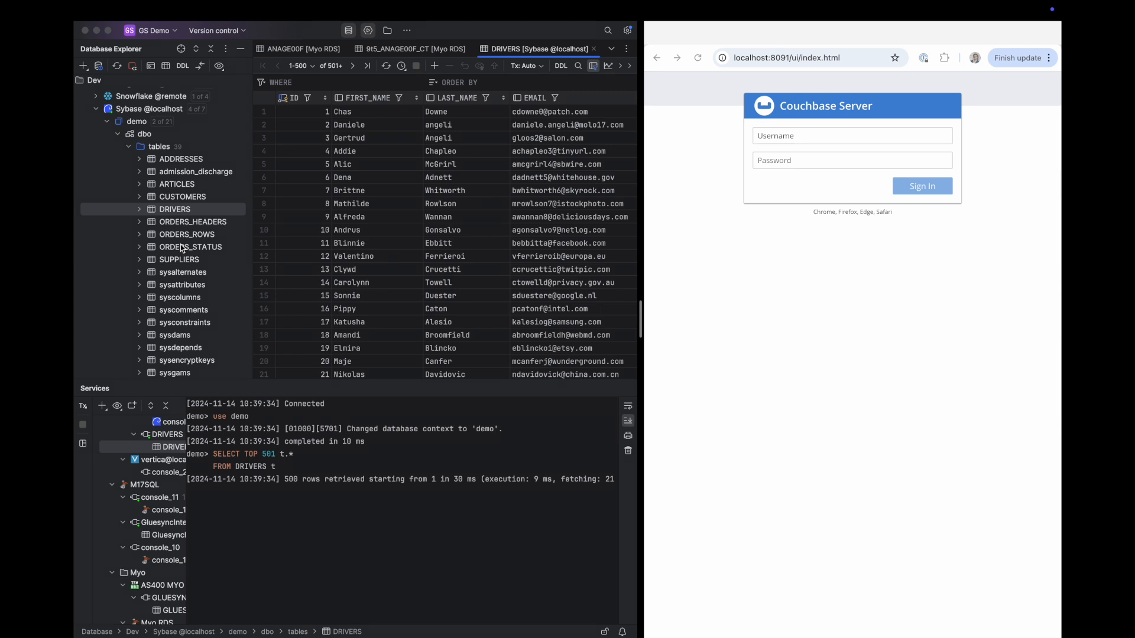
click(851, 137)
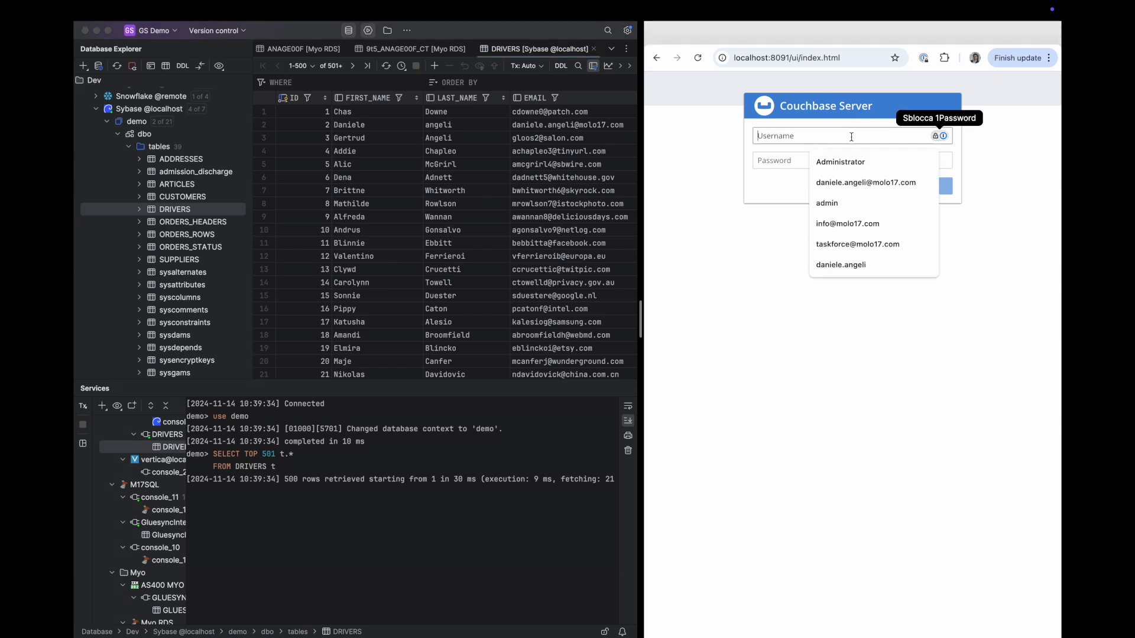
click(822, 164)
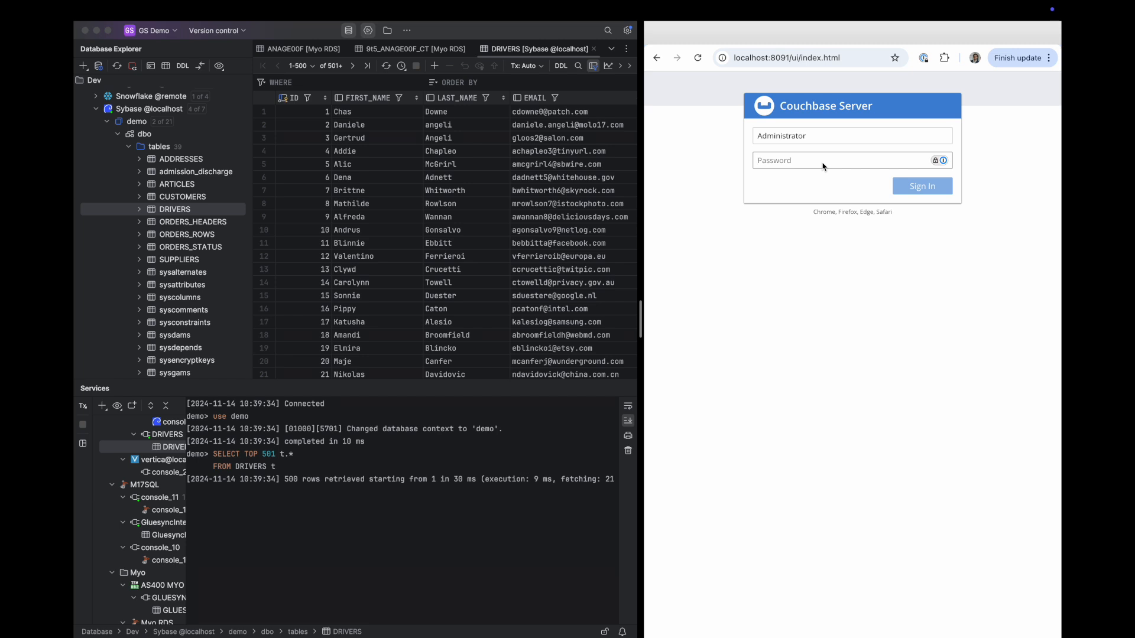
text(password)
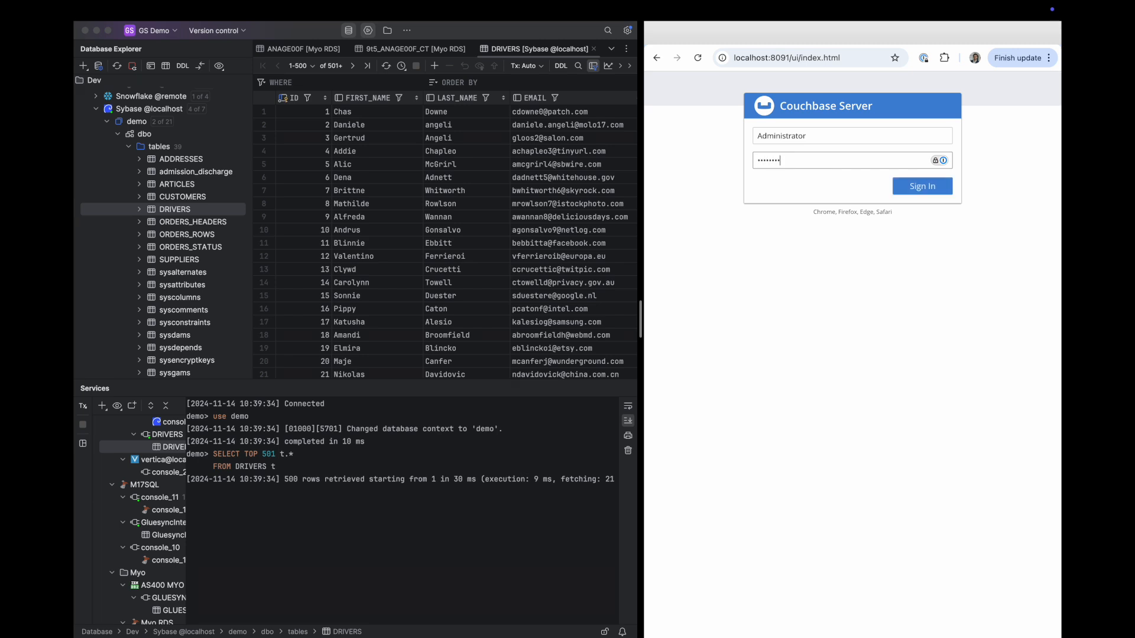
key(Return)
Check the demo bucket's documents in the Couchbase console, then return to the Buckets list
click(944, 219)
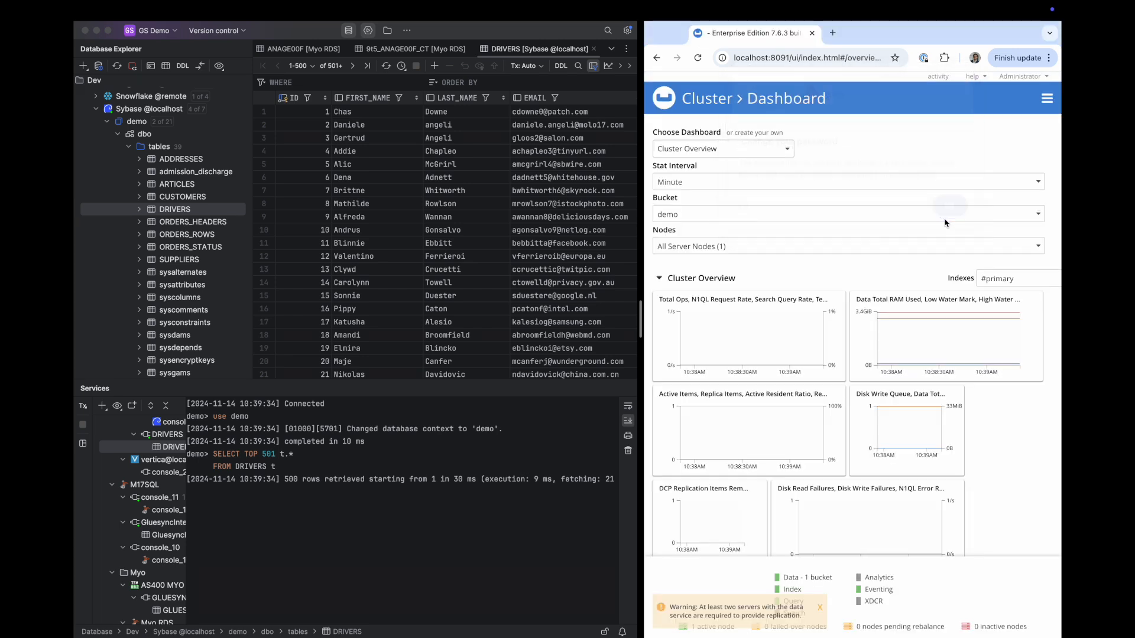
click(1046, 98)
click(1003, 171)
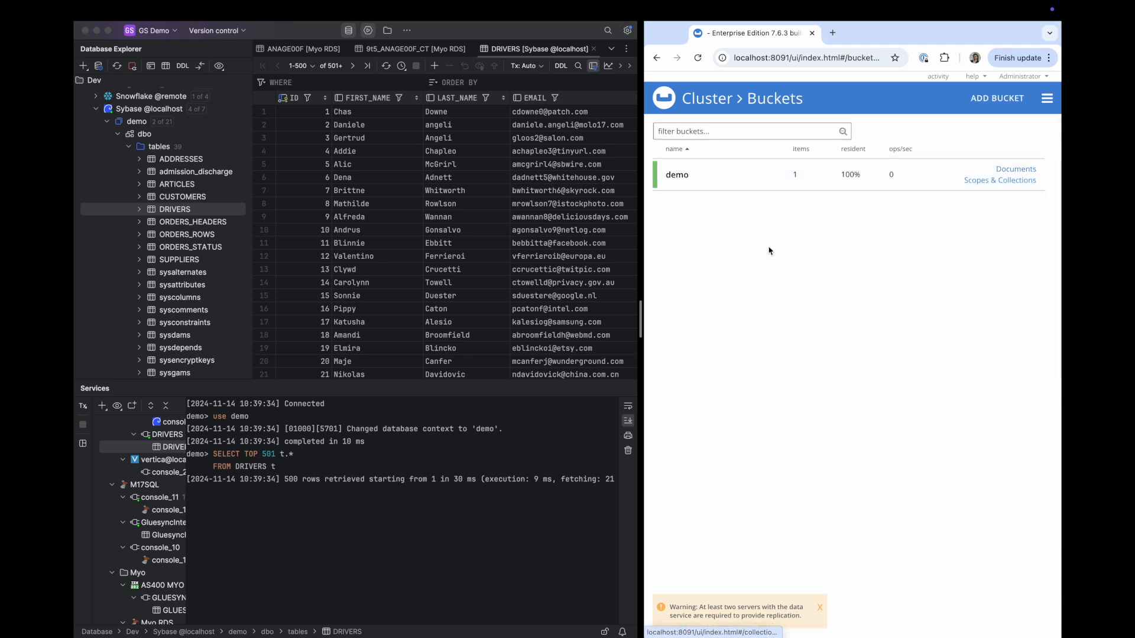
click(1011, 170)
click(729, 224)
click(1047, 98)
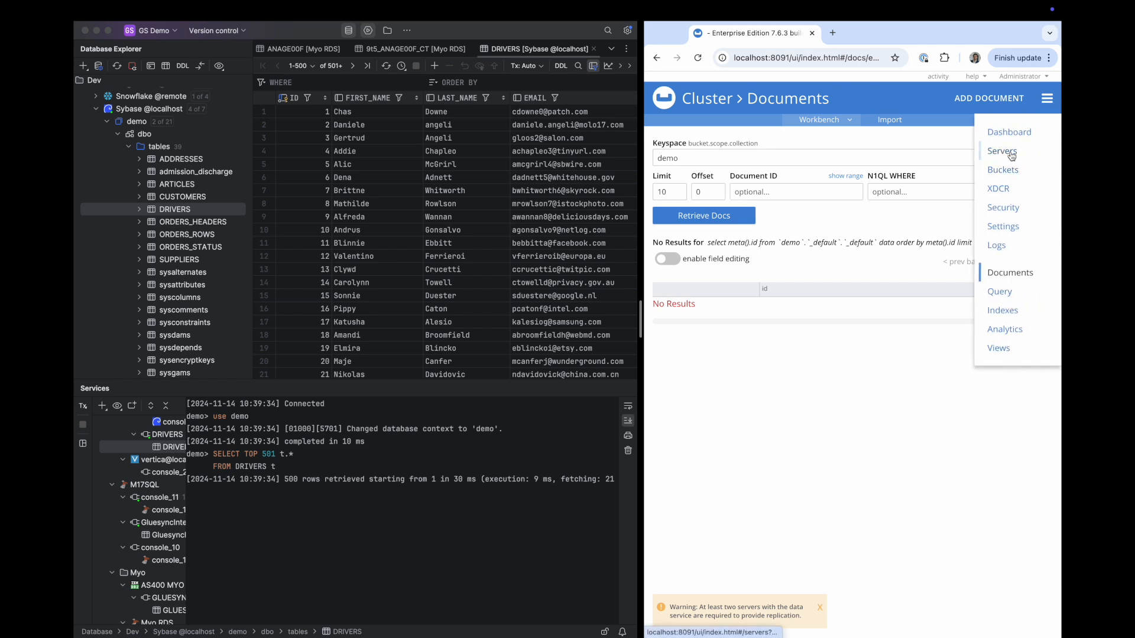
click(1012, 172)
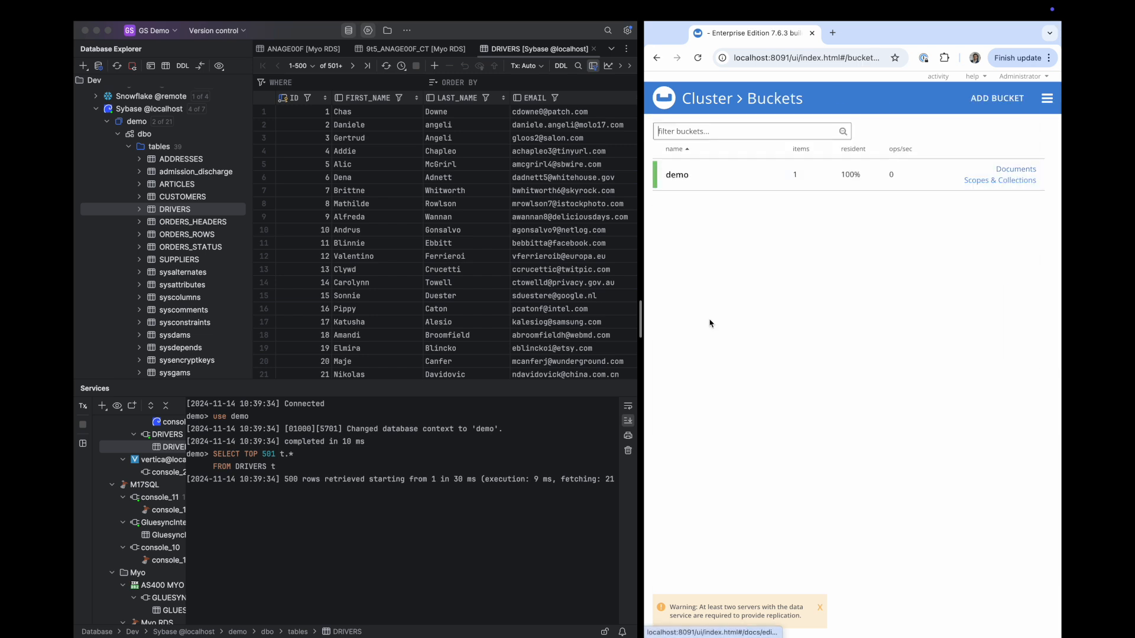
Reopen the CUSTOMERS and DRIVERS tables in DataGrip, then show all open windows
double_click(181, 198)
double_click(179, 208)
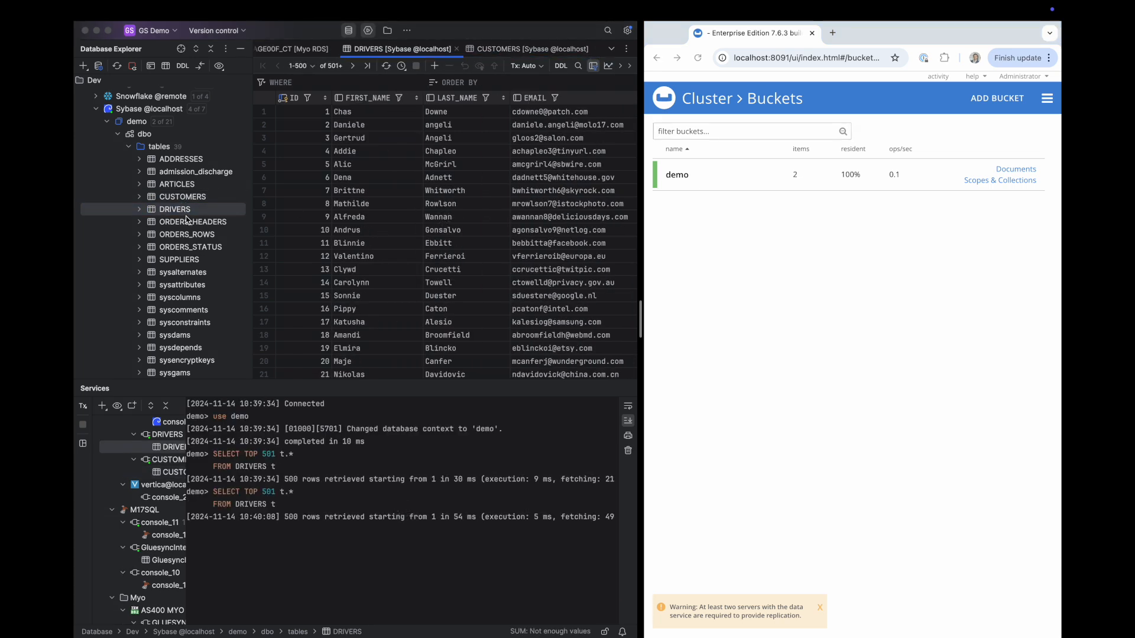
click(744, 315)
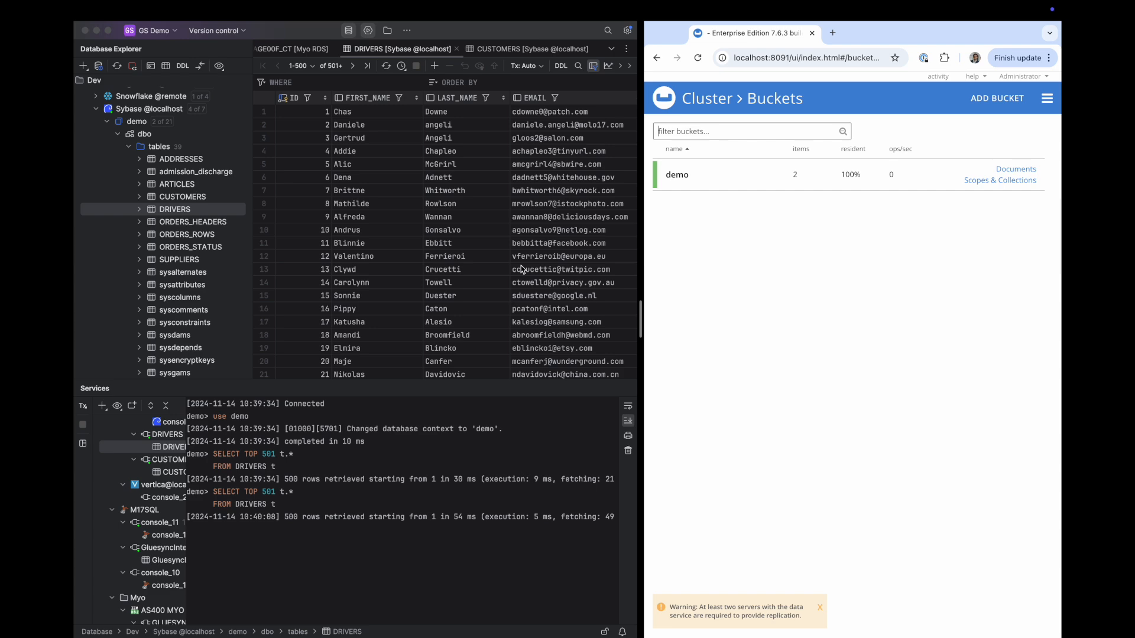
key(ctrl+Up)
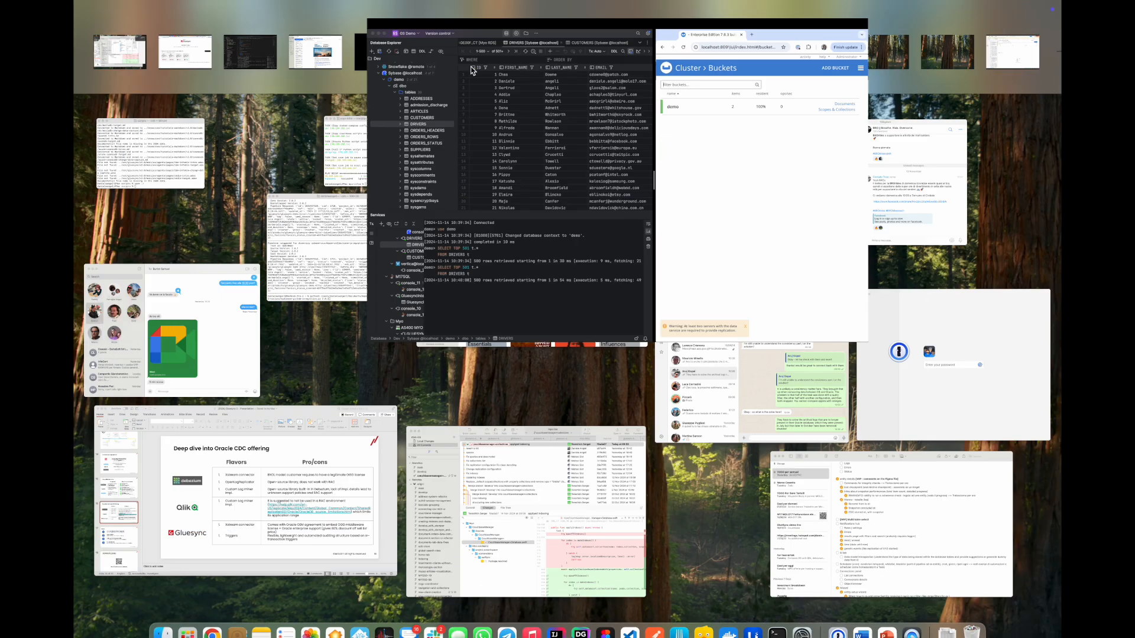
Start a new Gluesync pipeline with SAP (Sybase) ASE as the source agent
click(205, 40)
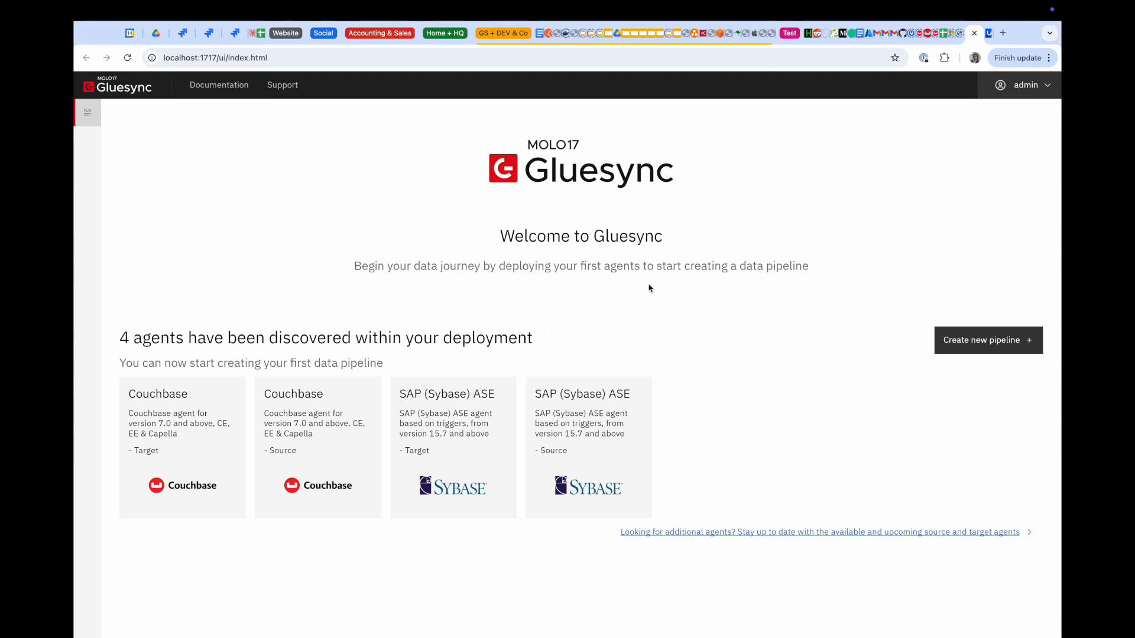
click(978, 345)
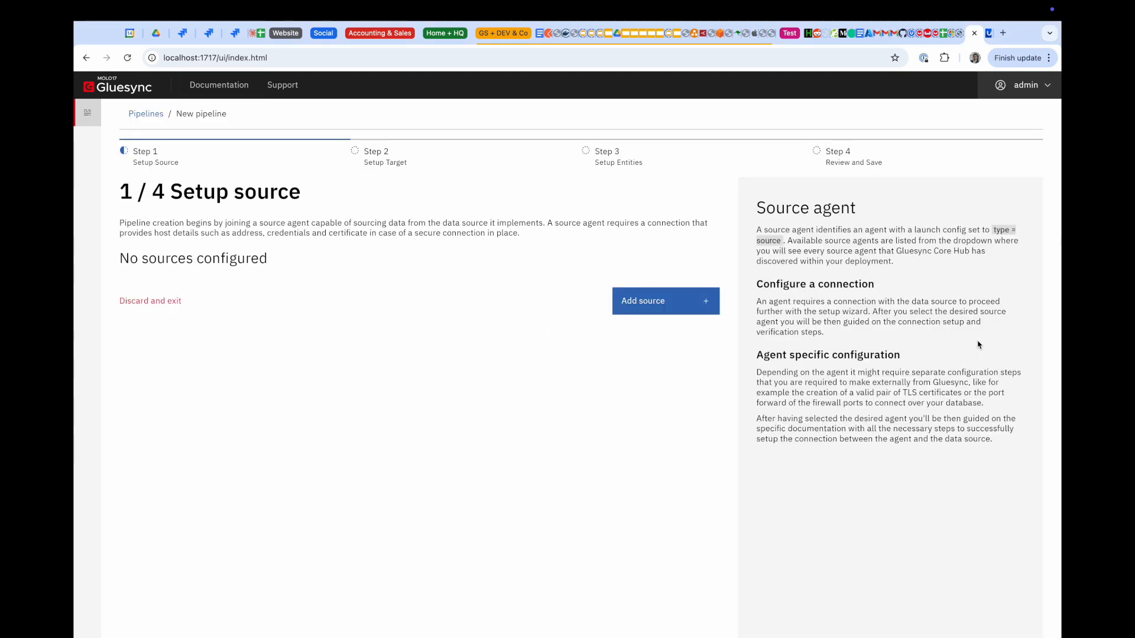
click(637, 307)
click(494, 321)
click(286, 408)
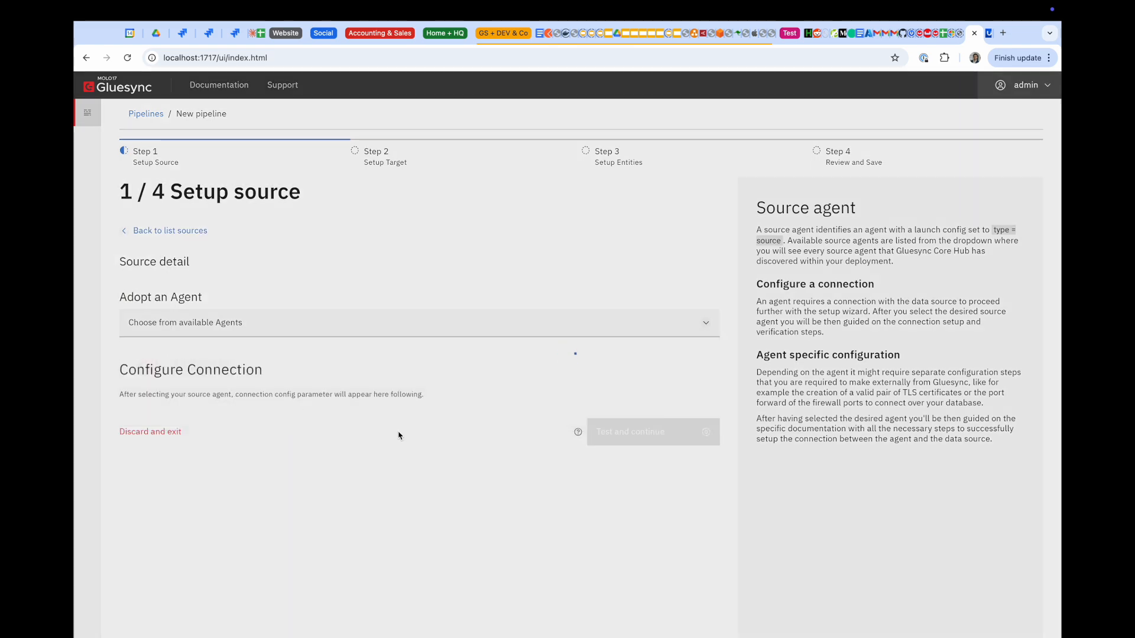
Connect the source to host sybase, port 5001, database demo, user sa, and test it
scroll(399, 436, down, 4)
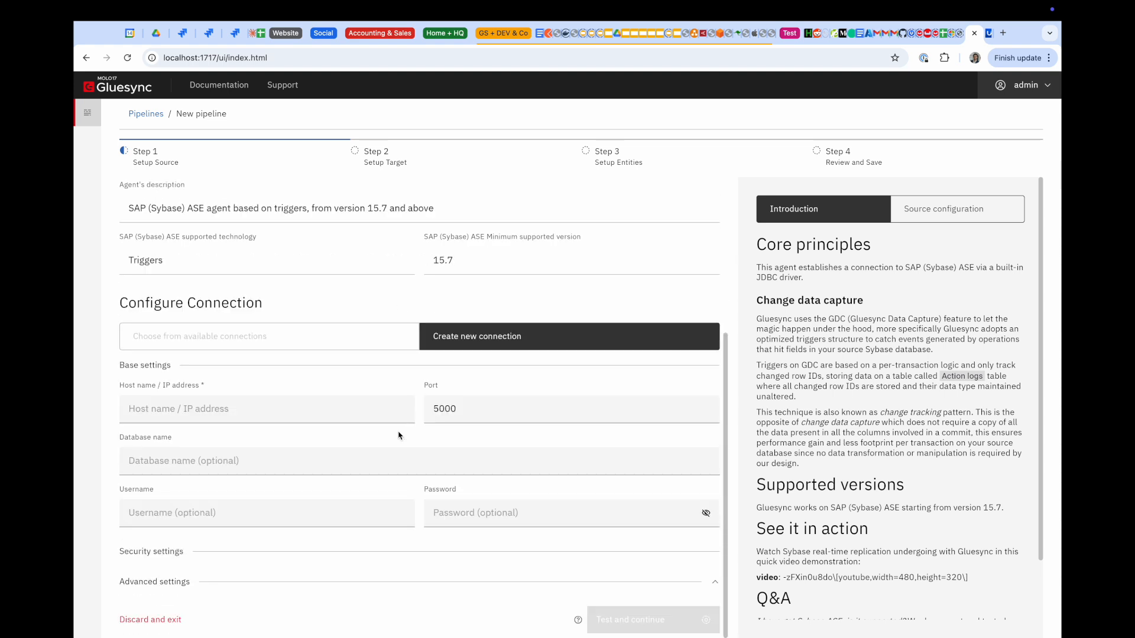
click(316, 408)
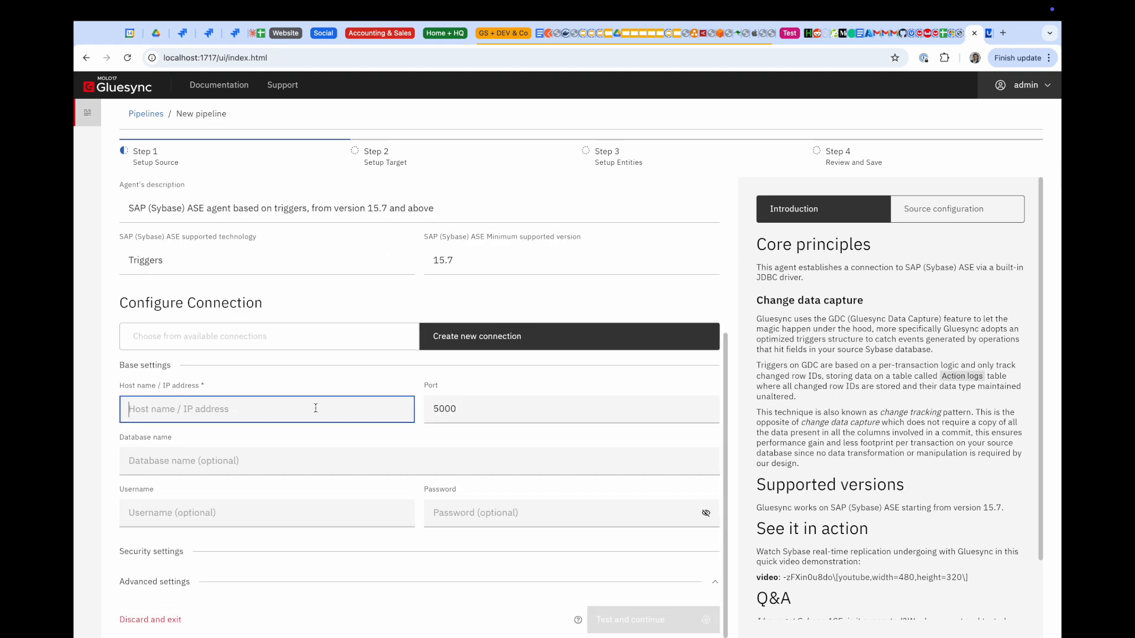
text(sybase)
click(506, 412)
key(BackSpace)
text(1)
click(418, 456)
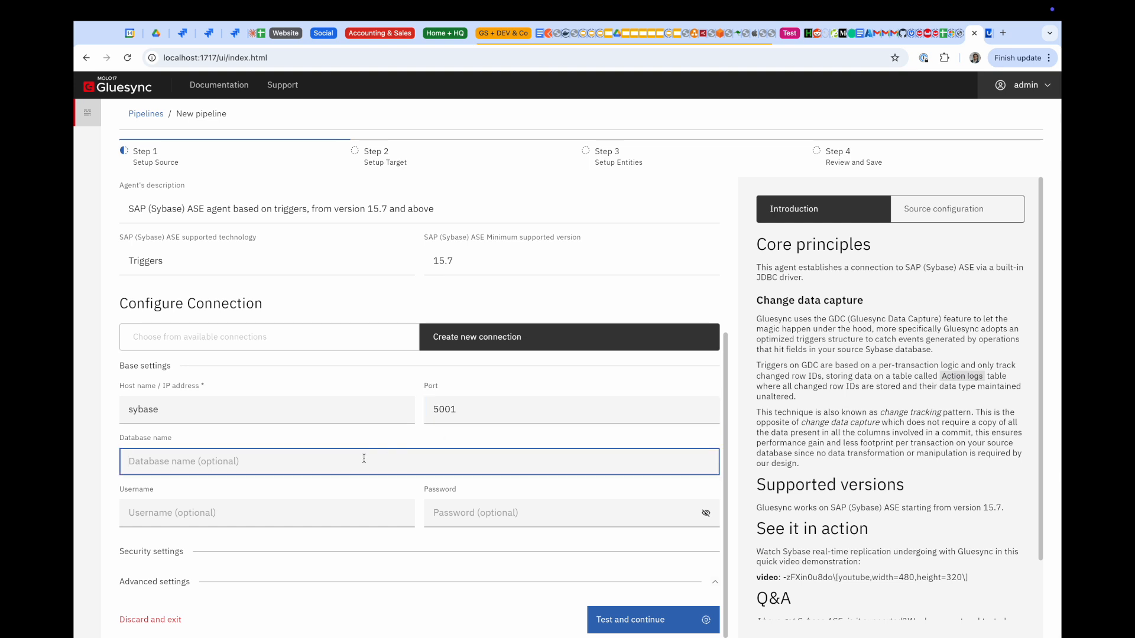
text(demo)
key(Tab)
text(sa)
key(Tab)
text(•••••••••••)
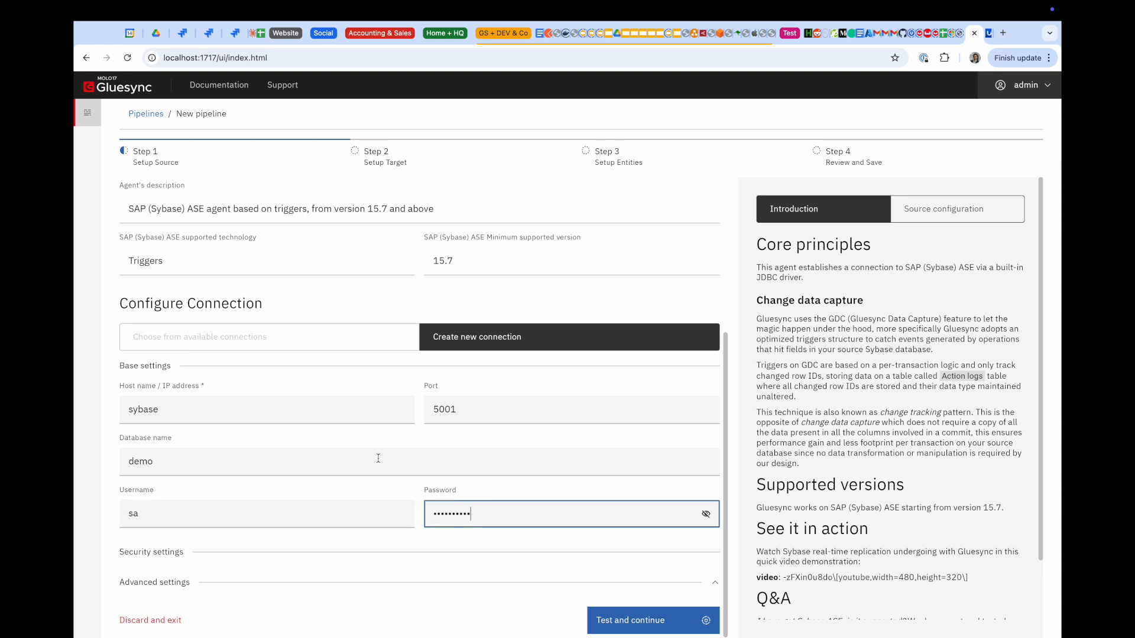
click(600, 616)
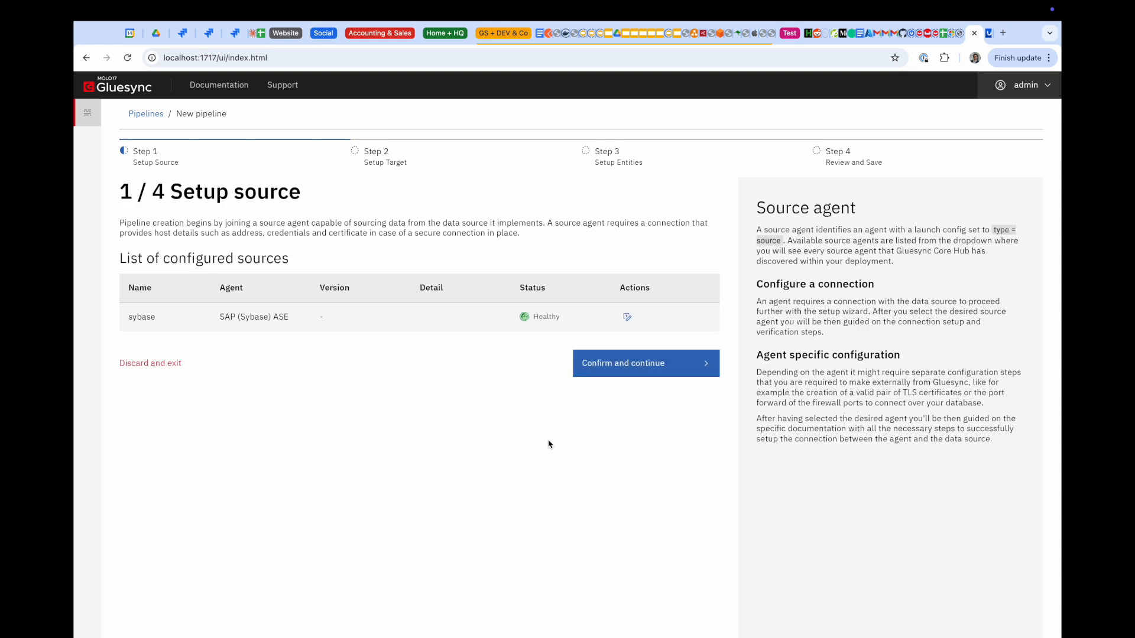
double_click(539, 316)
click(573, 319)
Confirm the source and add a Couchbase agent as the pipeline target
click(642, 367)
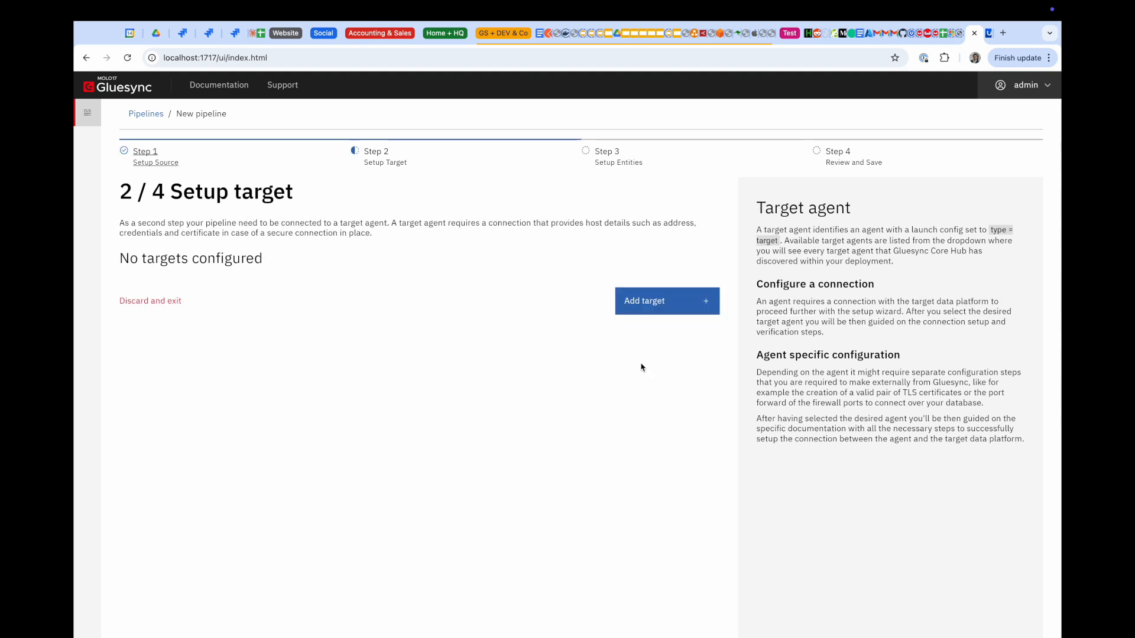
click(670, 303)
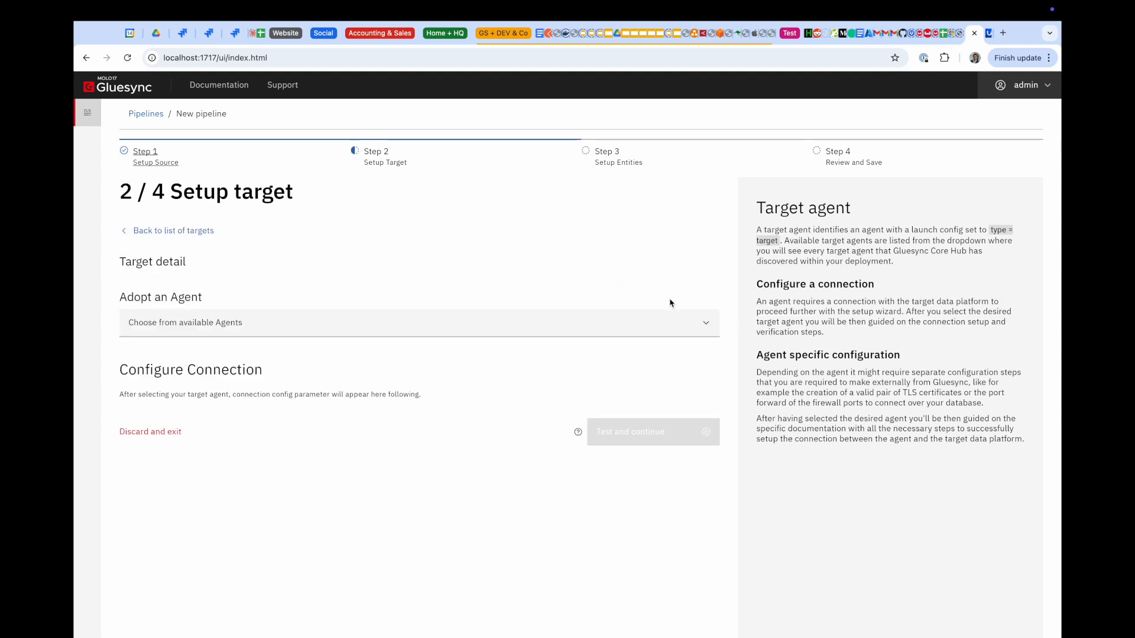
click(461, 332)
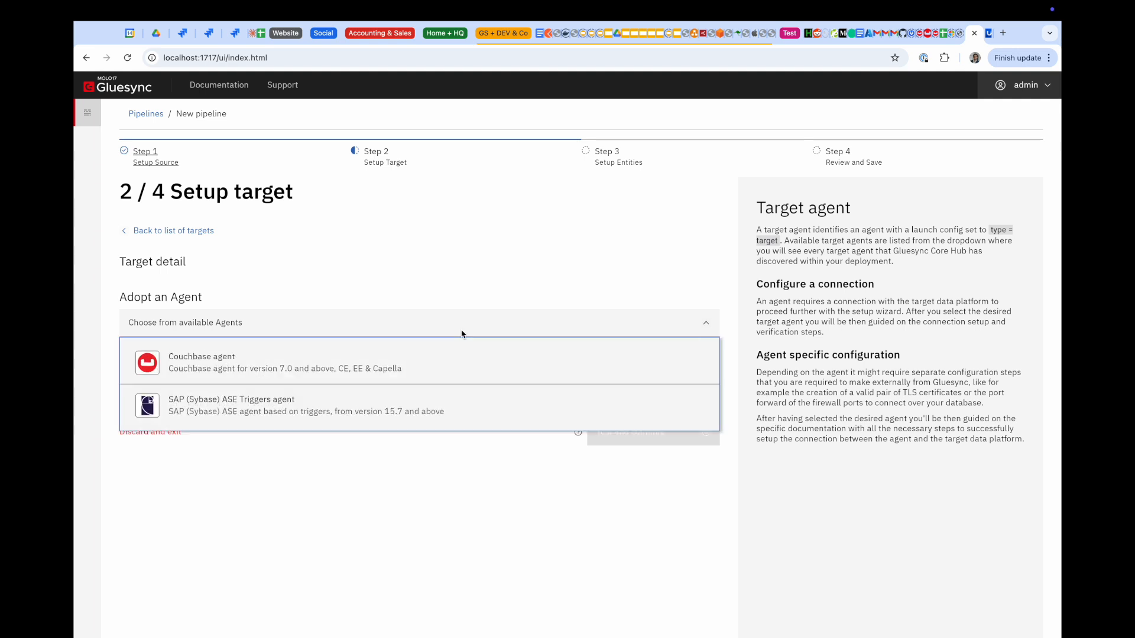
click(405, 357)
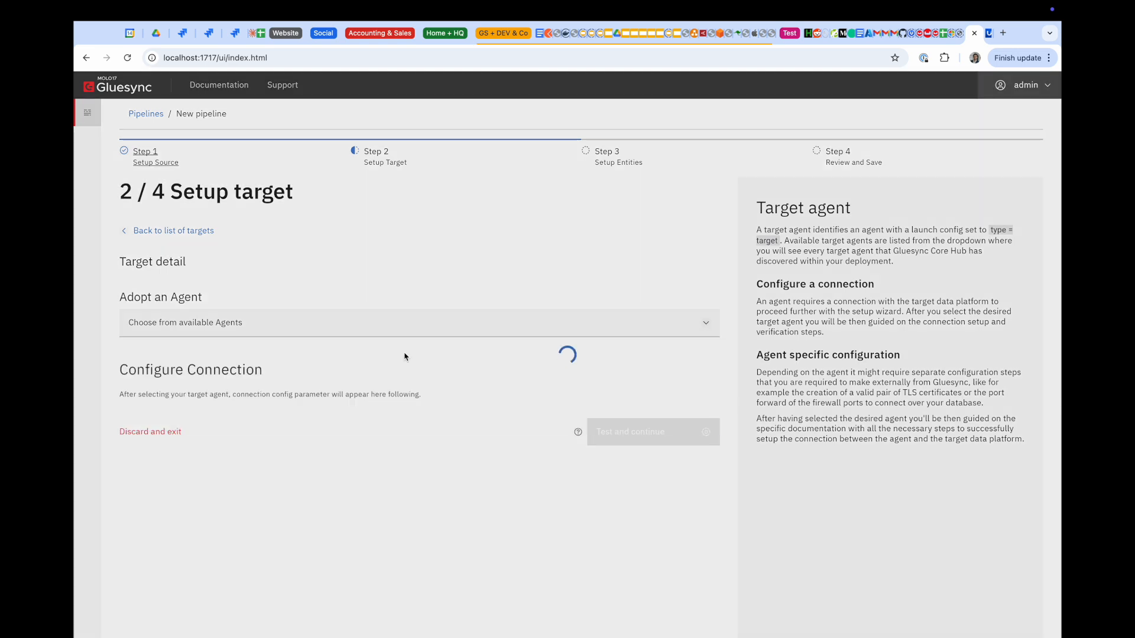
Connect the target to host couchbase, bucket demo, user gluesync, test it and continue
scroll(268, 204, down, 7)
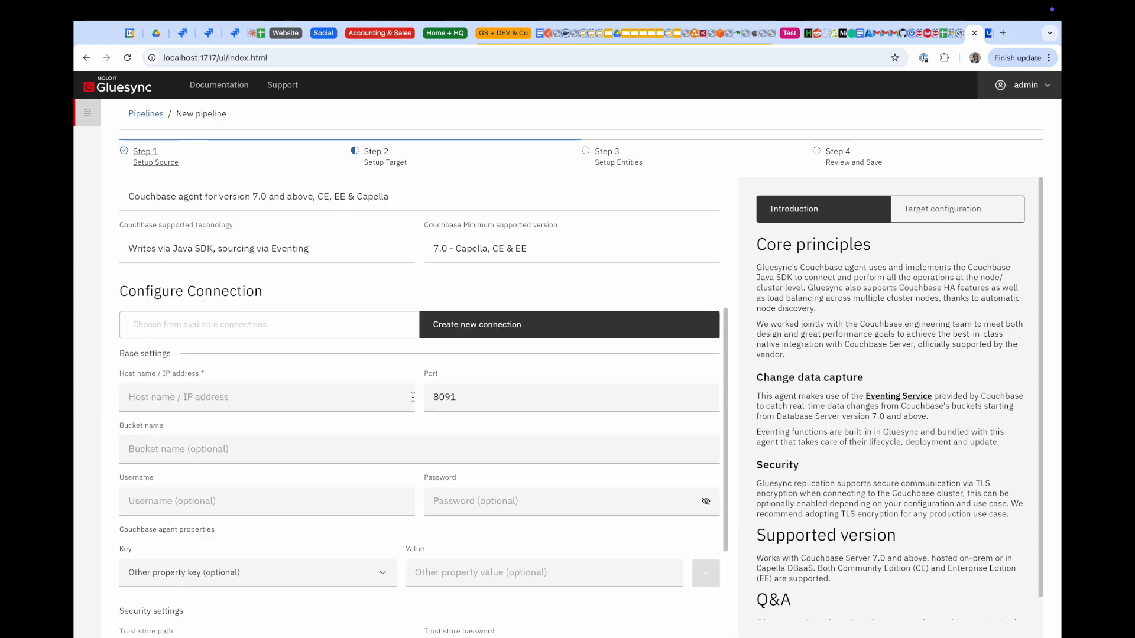
click(268, 232)
text(couchbase)
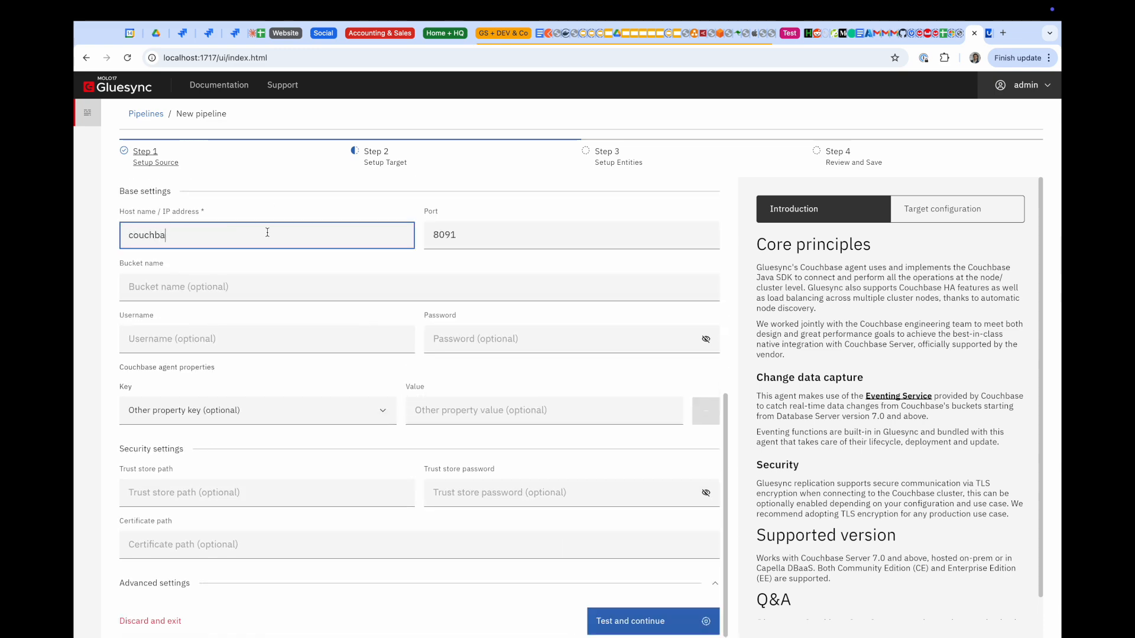
key(Tab)
key(Tab)
text(demo)
key(Tab)
text(gluesync)
key(Tab)
text(password)
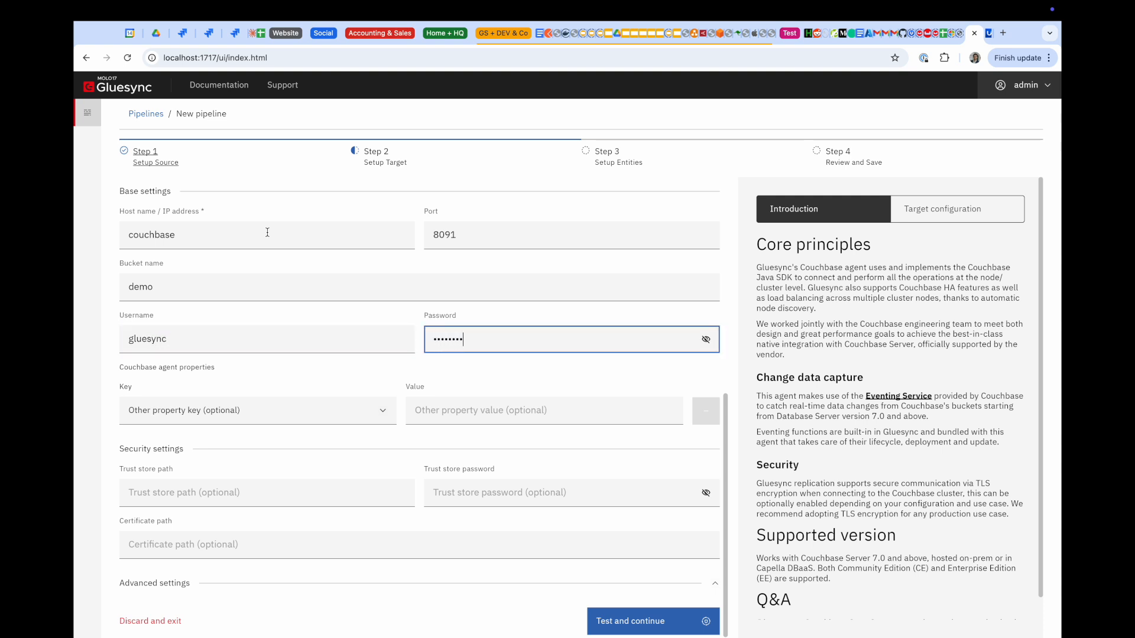
click(603, 619)
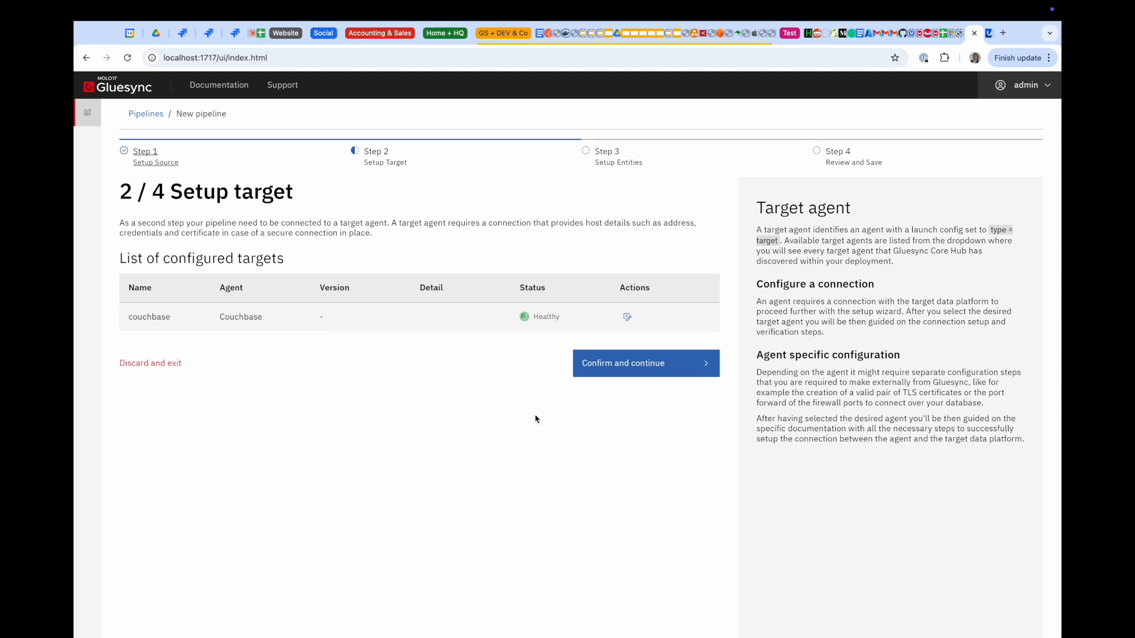
double_click(545, 317)
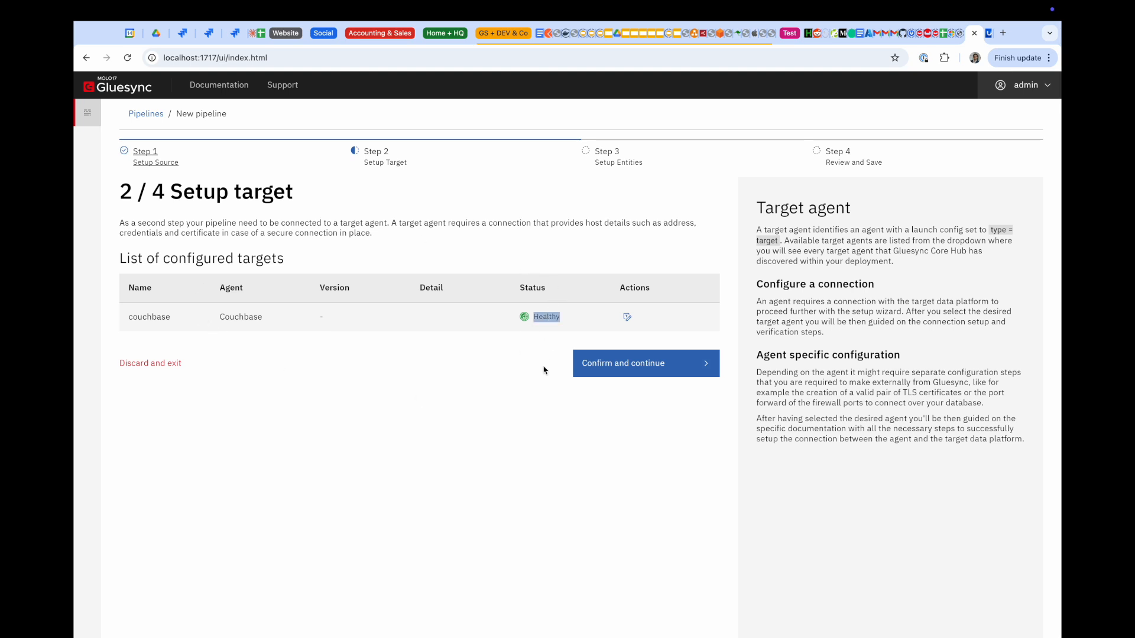
click(643, 377)
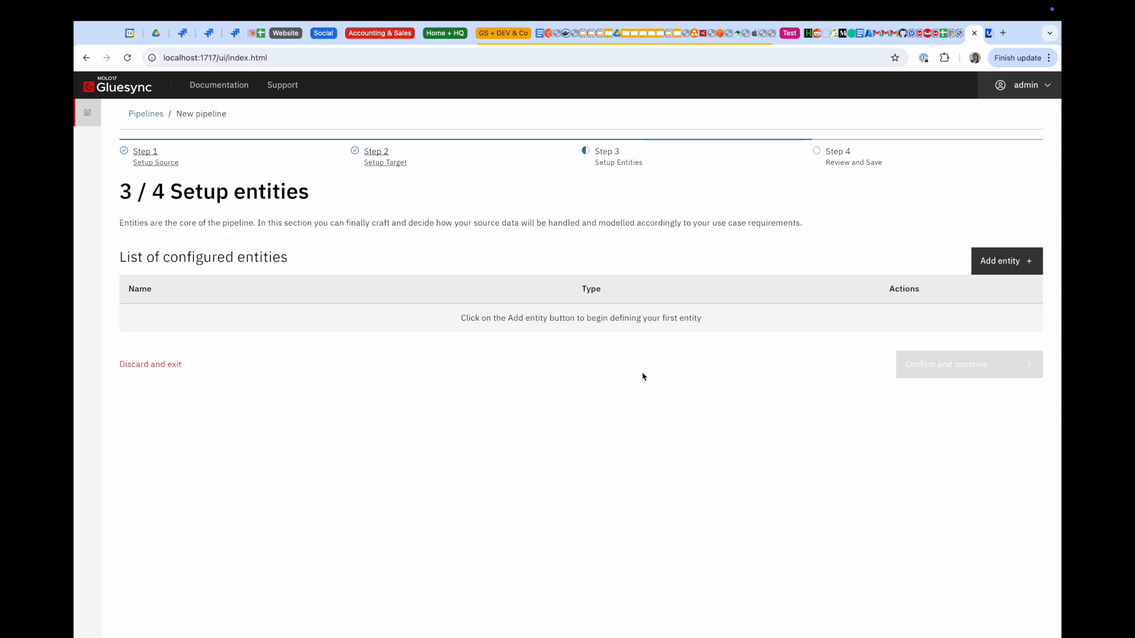
Add an entity named drivers and load the dbo.DRIVERS table's fields
click(1003, 266)
click(273, 276)
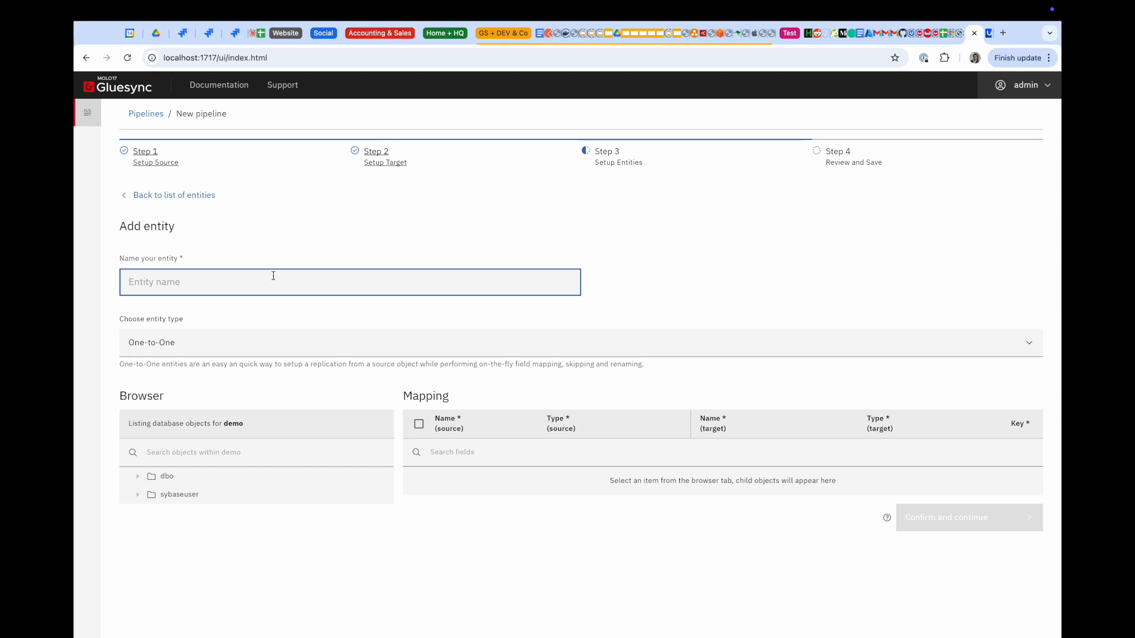
text(drivers)
click(139, 478)
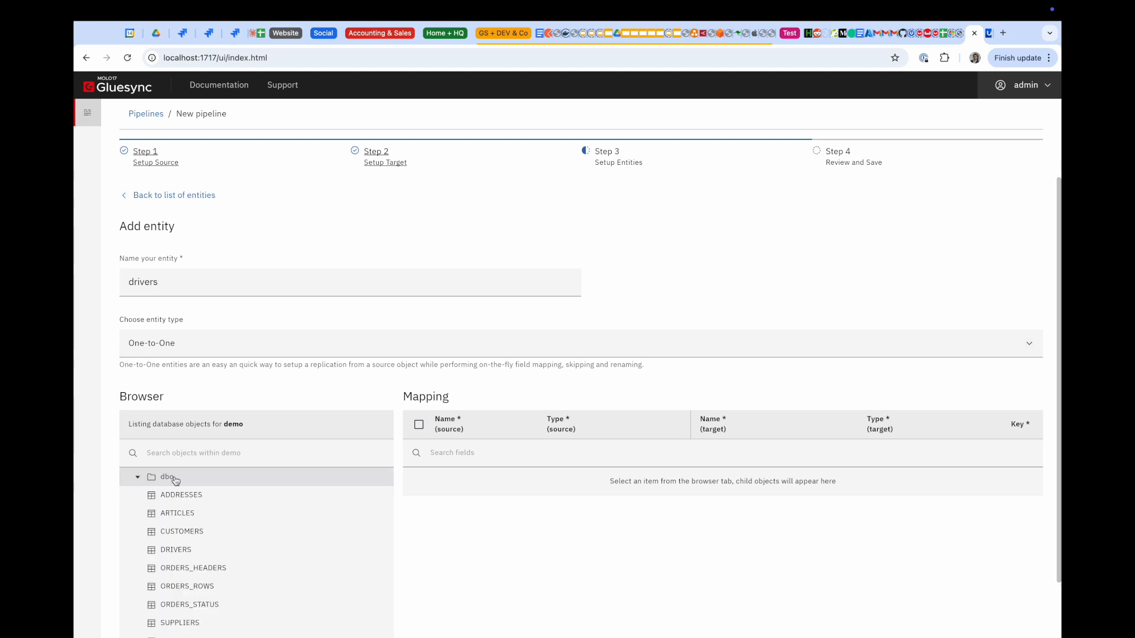
scroll(176, 482, down, 2)
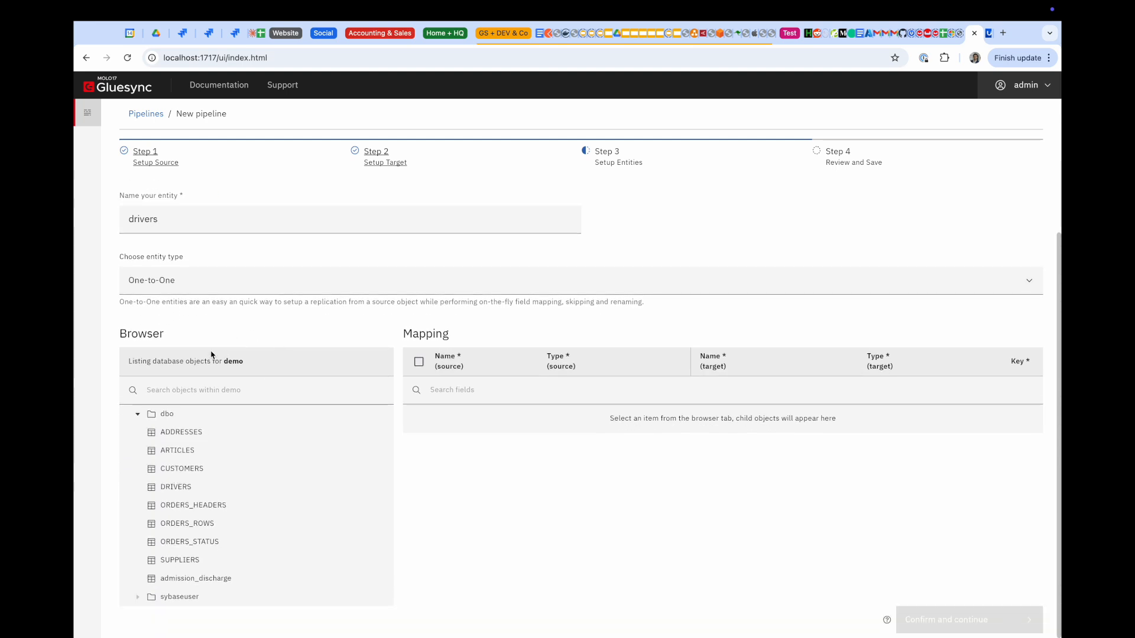
click(152, 494)
scroll(713, 500, down, 5)
scroll(712, 401, up, 4)
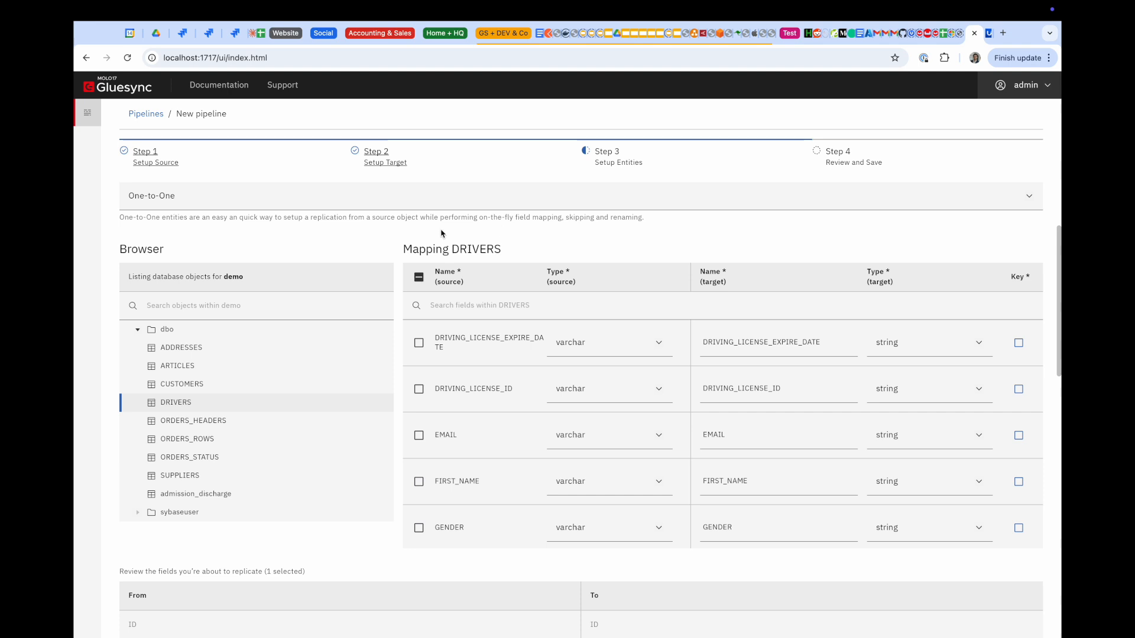
Select all seven DRIVERS fields and set target scope dbo and collection DRIVERS
click(418, 278)
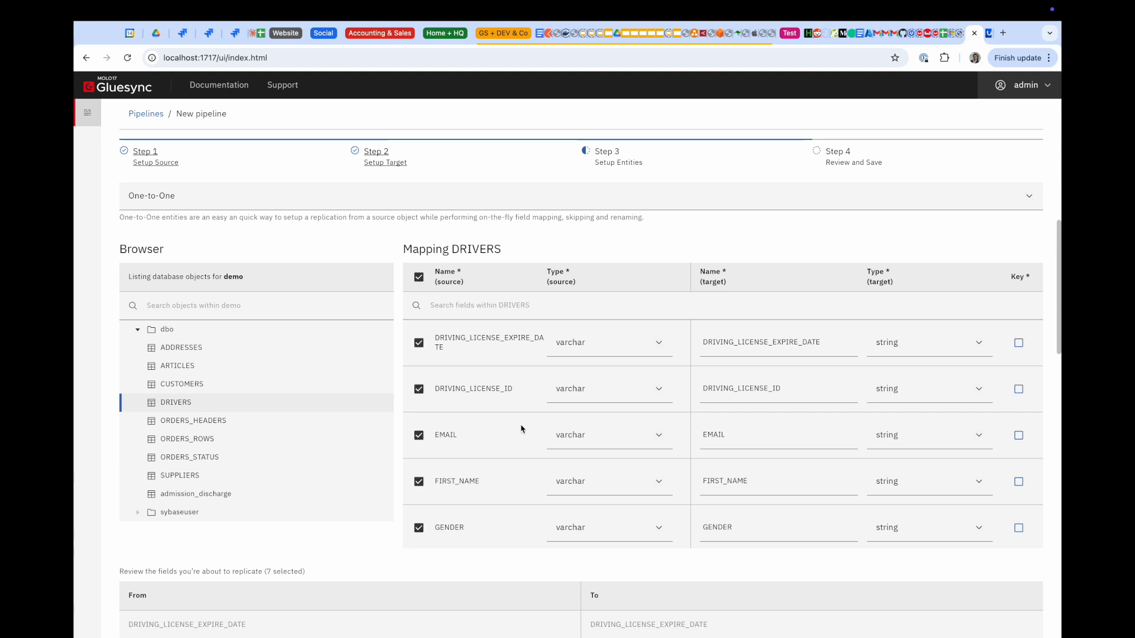
scroll(521, 429, down, 2)
scroll(521, 428, down, 2)
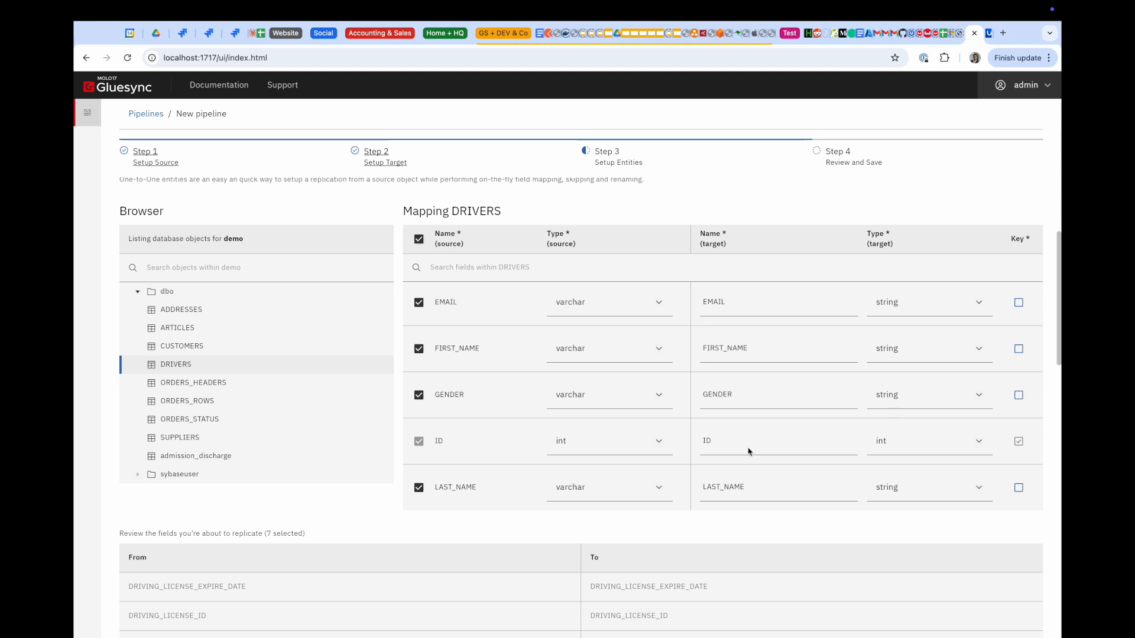
scroll(748, 451, down, 3)
scroll(747, 451, down, 3)
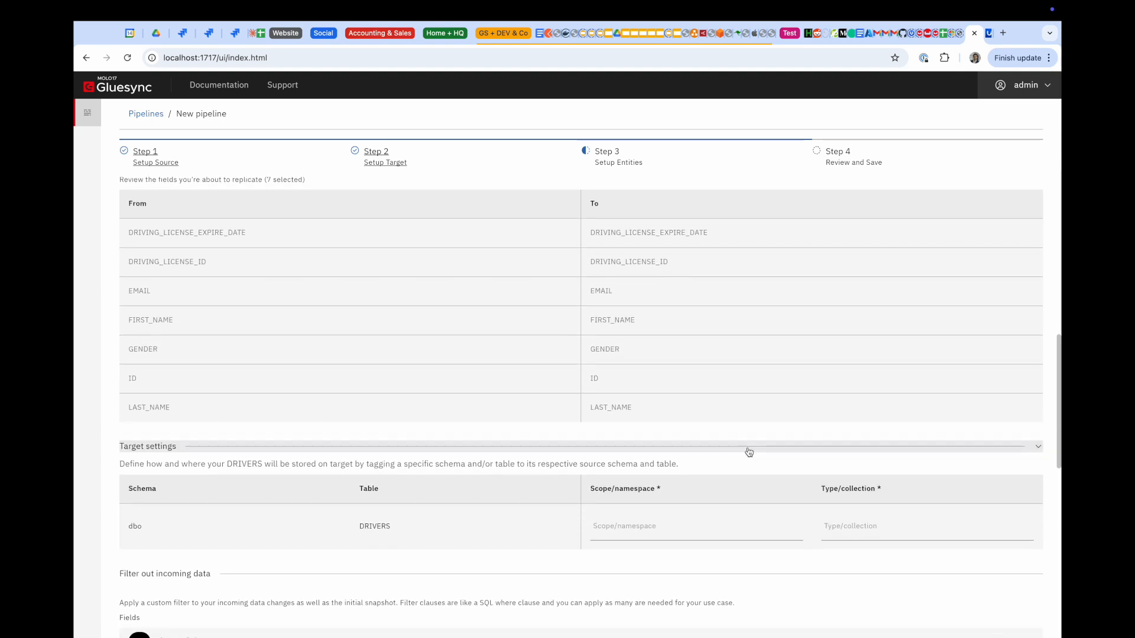
scroll(748, 422, down, 1)
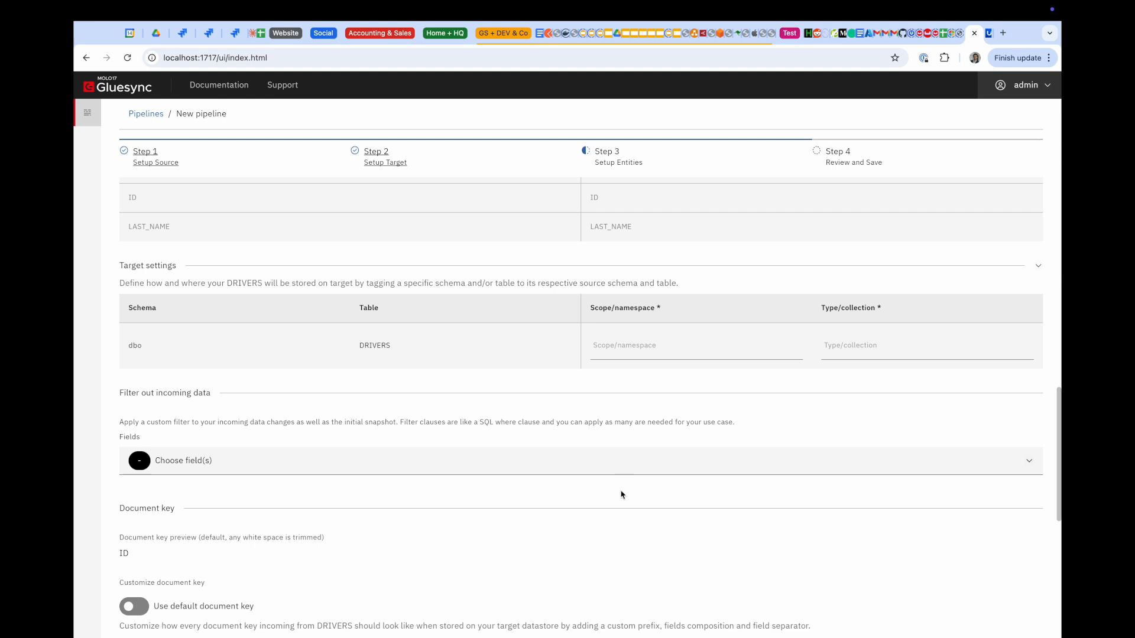
click(637, 339)
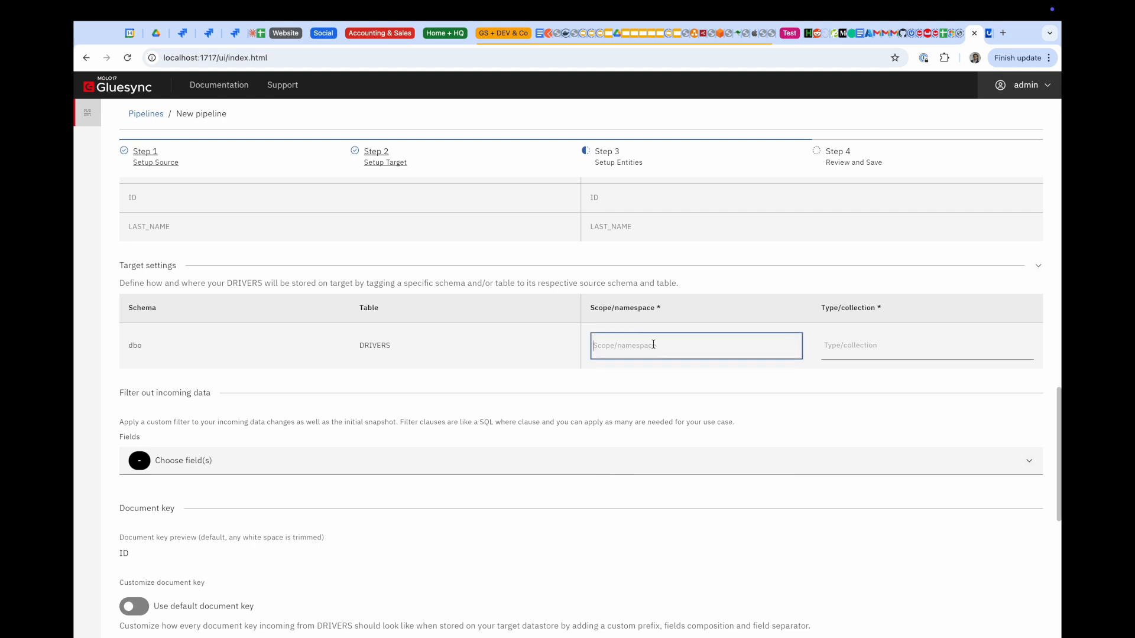
text(dbo)
key(Tab)
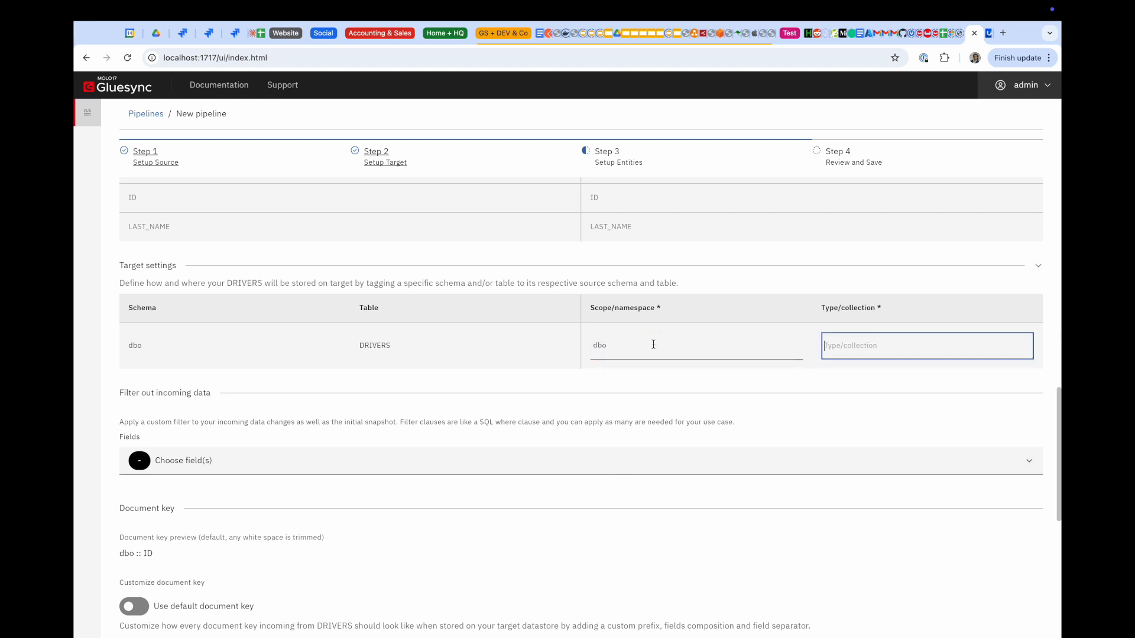
text(DRIVERS)
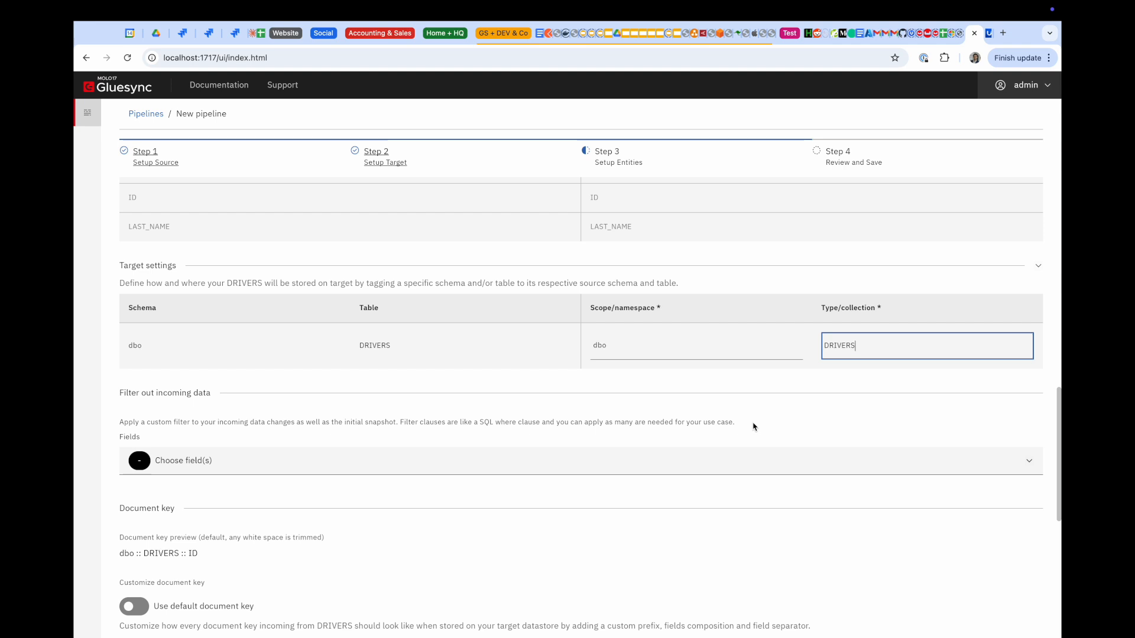
scroll(753, 427, down, 5)
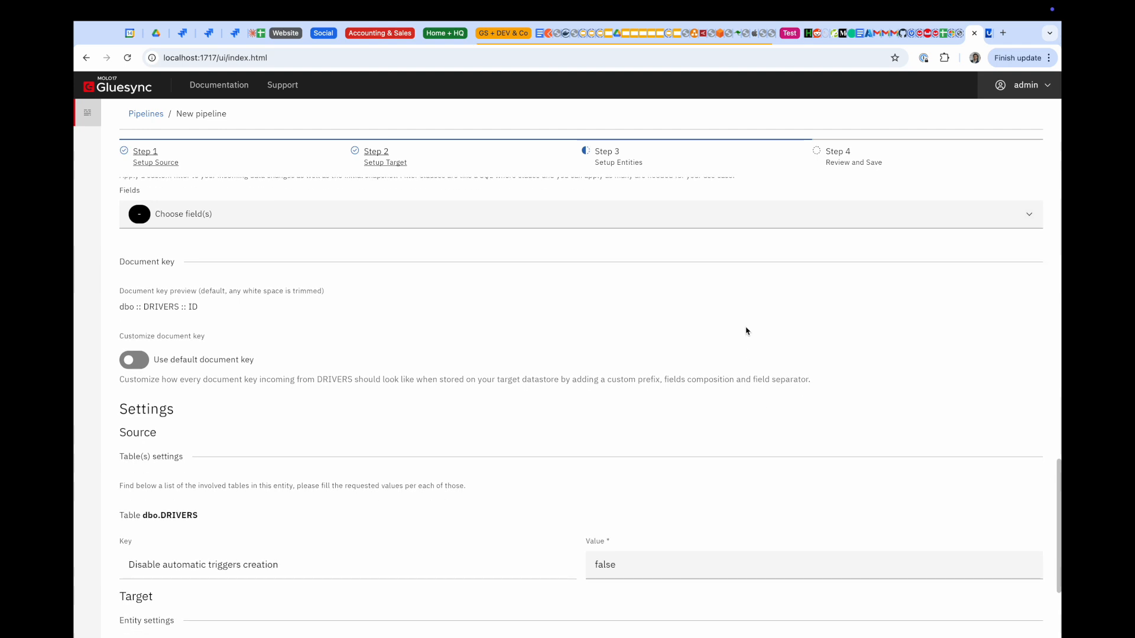
scroll(608, 384, up, 1)
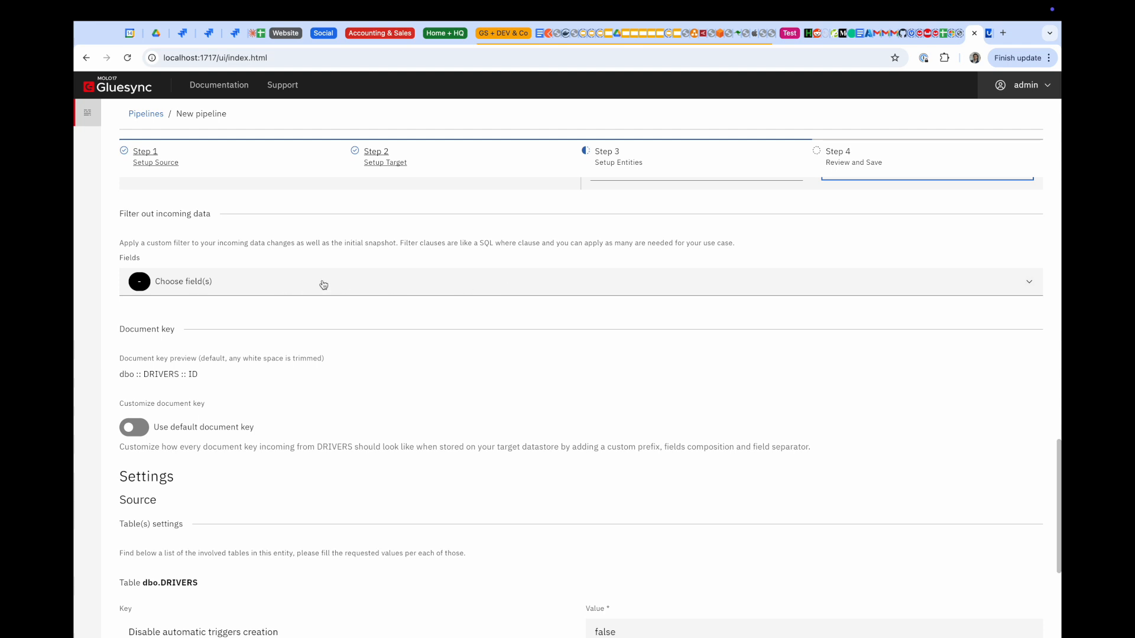
Add an incoming-data filter on GENDER with operator = and value Female
click(406, 286)
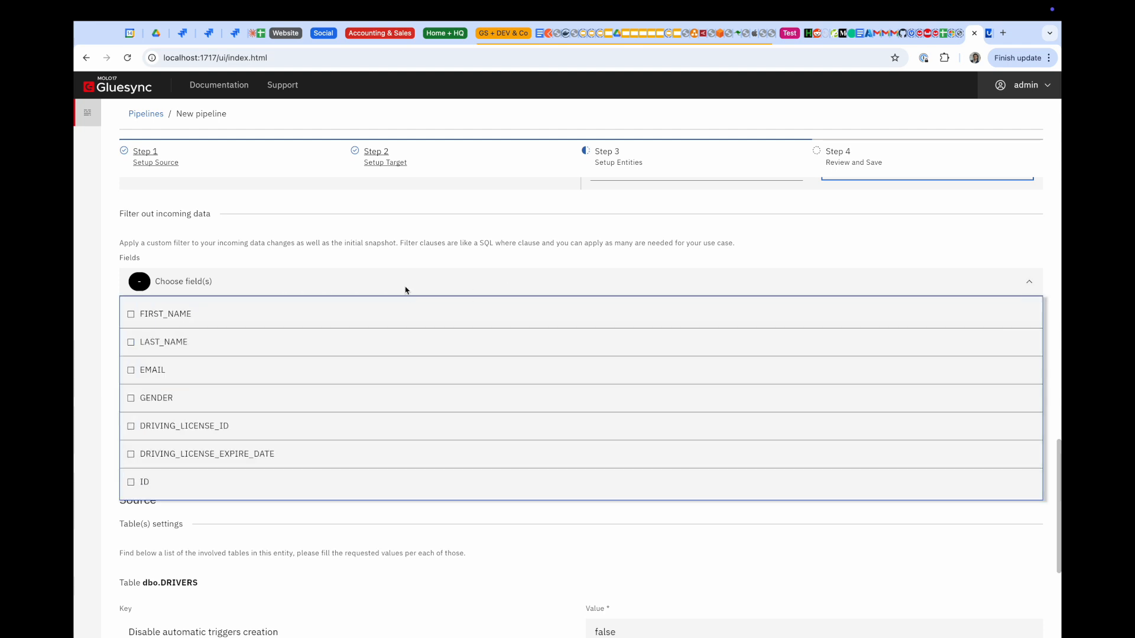
click(131, 399)
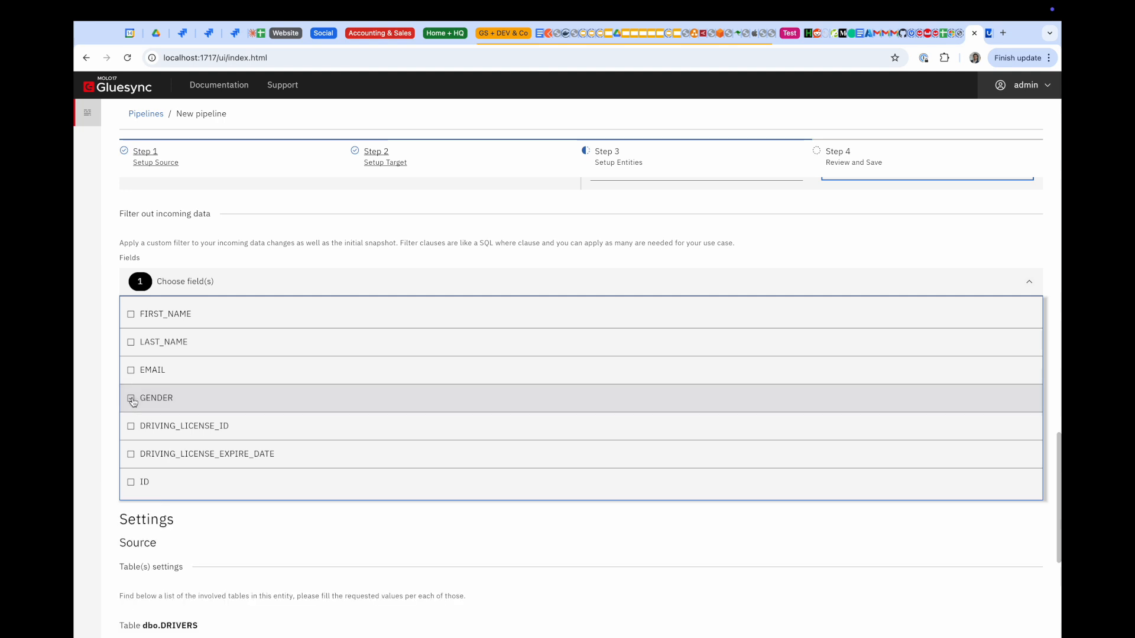
click(103, 382)
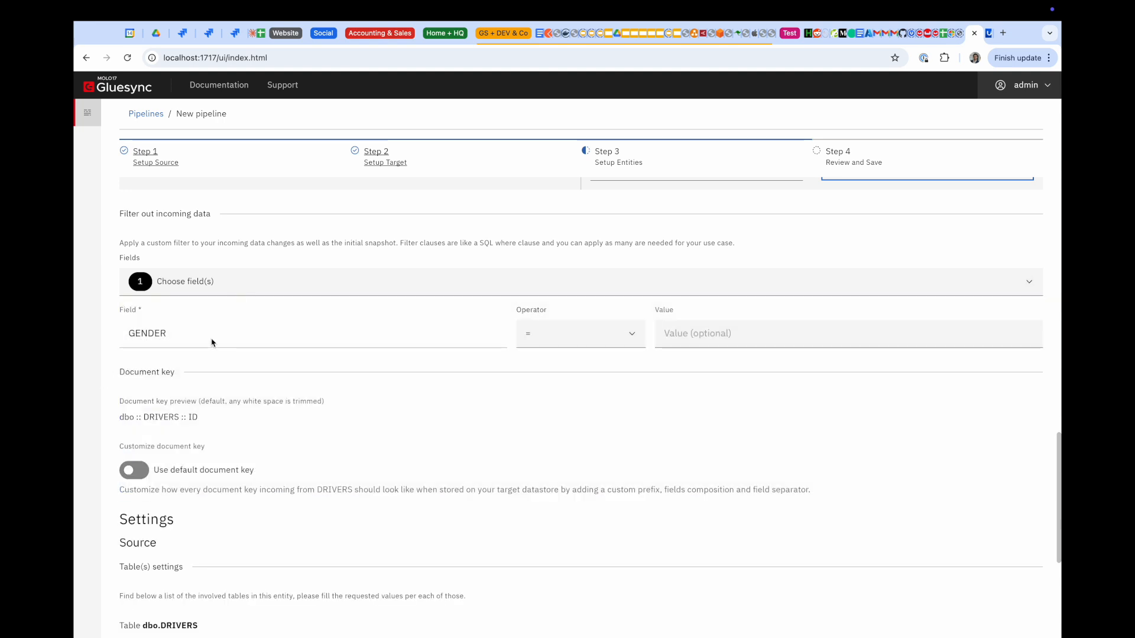
click(677, 333)
text(Female)
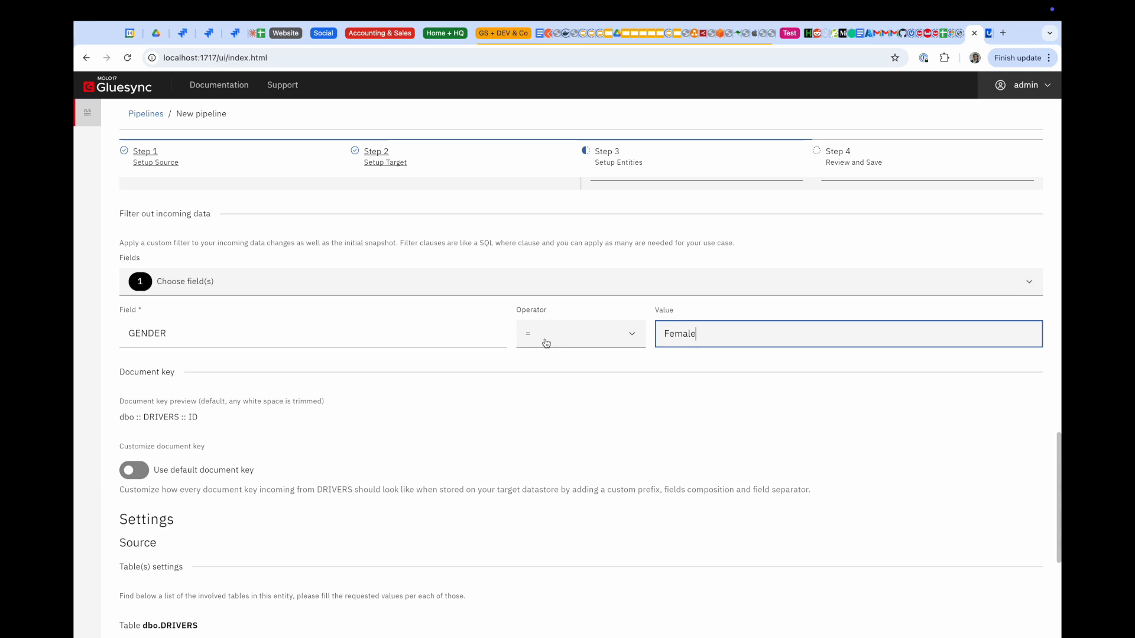
click(588, 333)
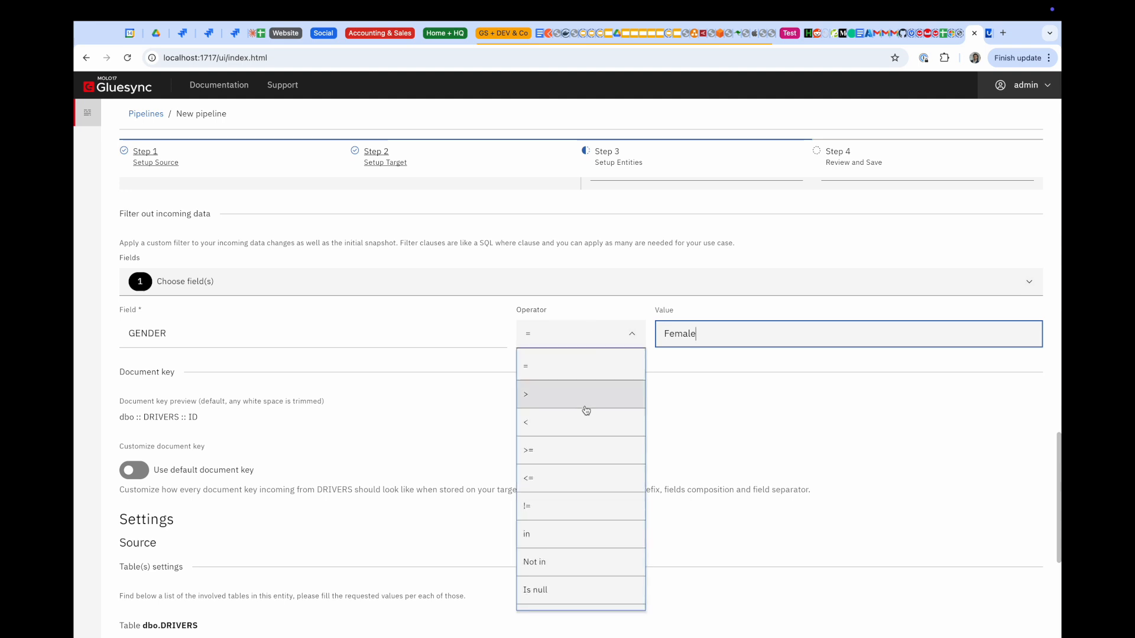
scroll(575, 583, down, 2)
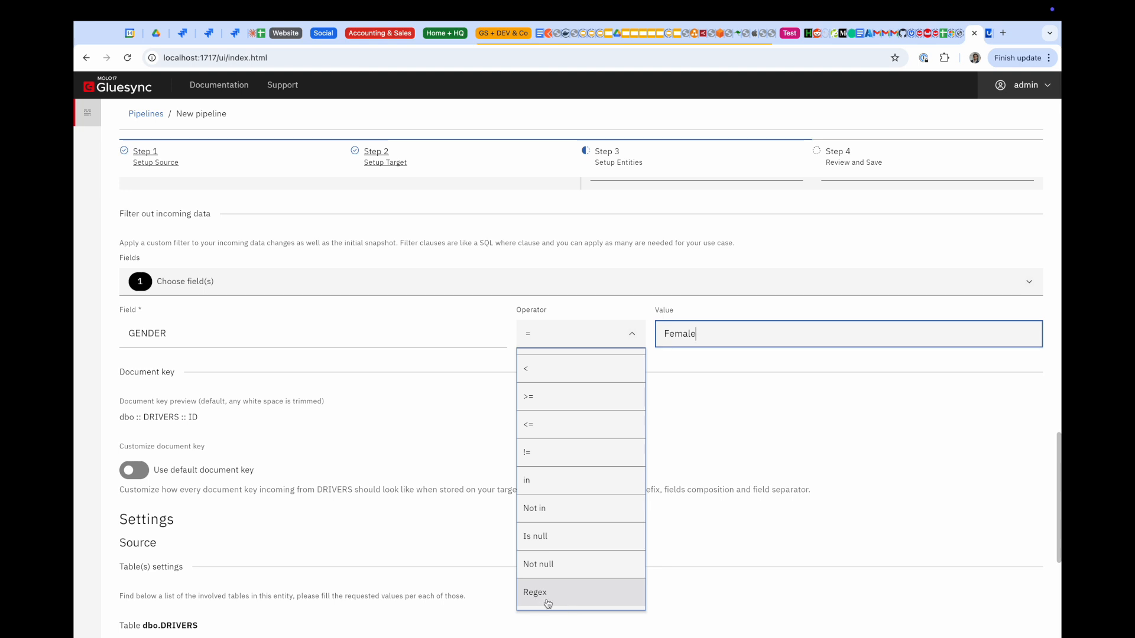
click(697, 482)
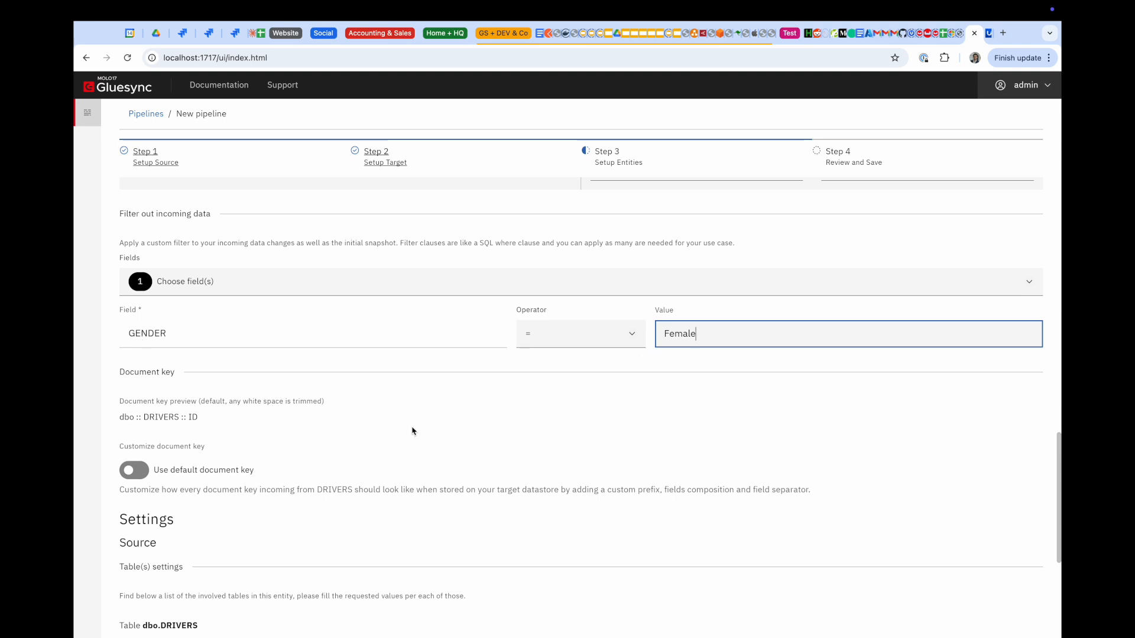
Review the user-defined key options, keep the default dbo :: DRIVERS :: ID key, and check TTL 0
scroll(494, 424, down, 3)
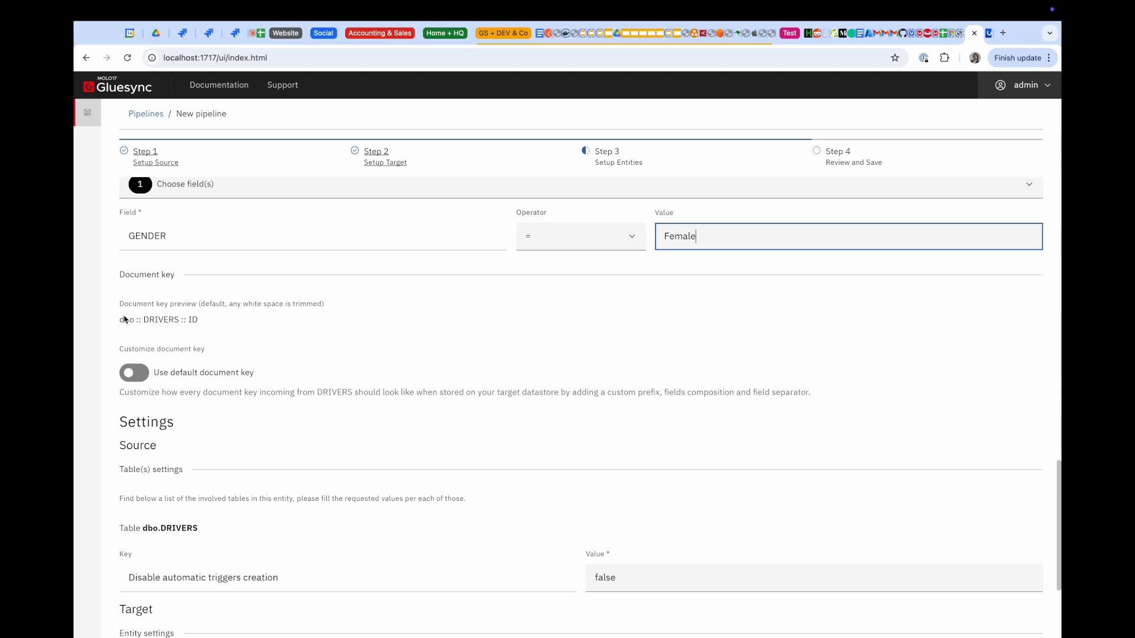
drag(121, 321, 204, 322)
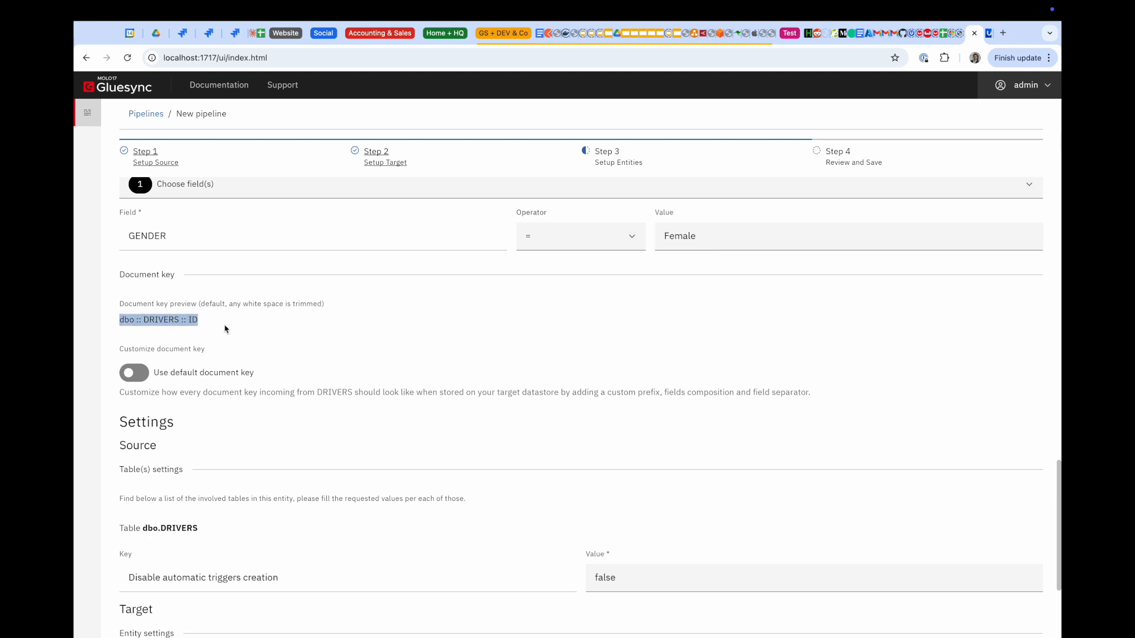
click(187, 320)
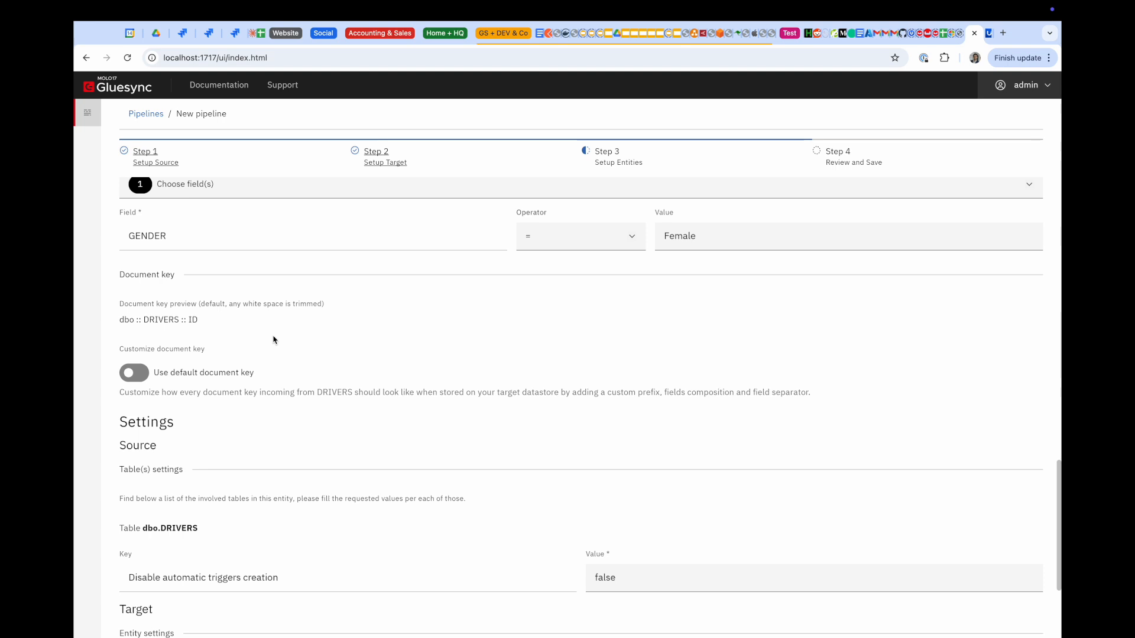
click(139, 379)
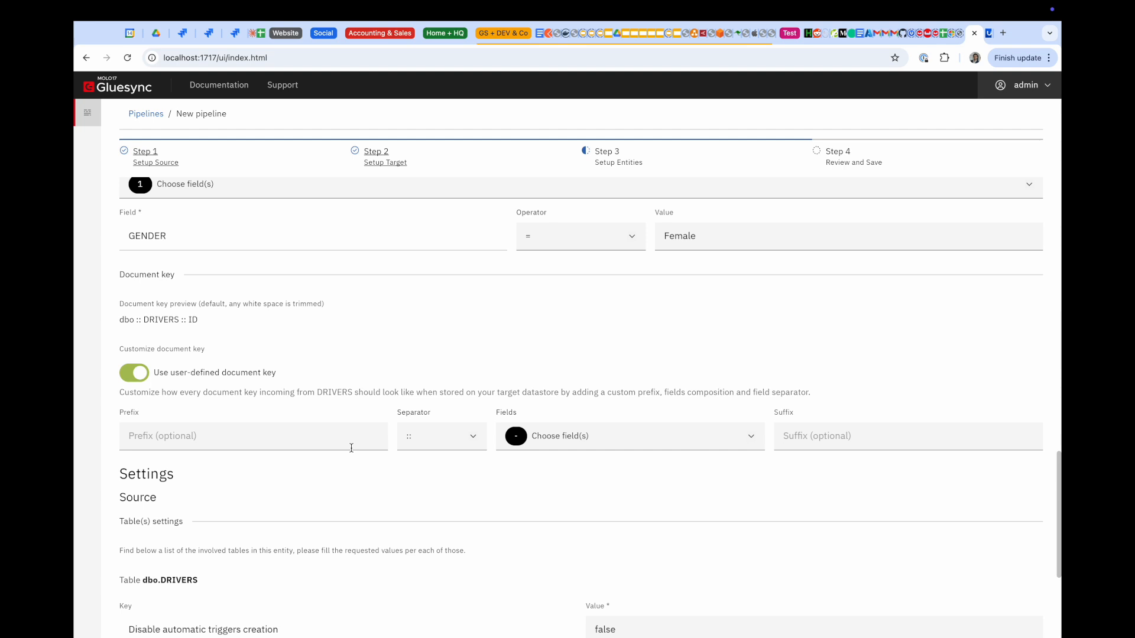
click(457, 443)
click(548, 521)
click(632, 438)
click(439, 443)
click(314, 507)
click(143, 373)
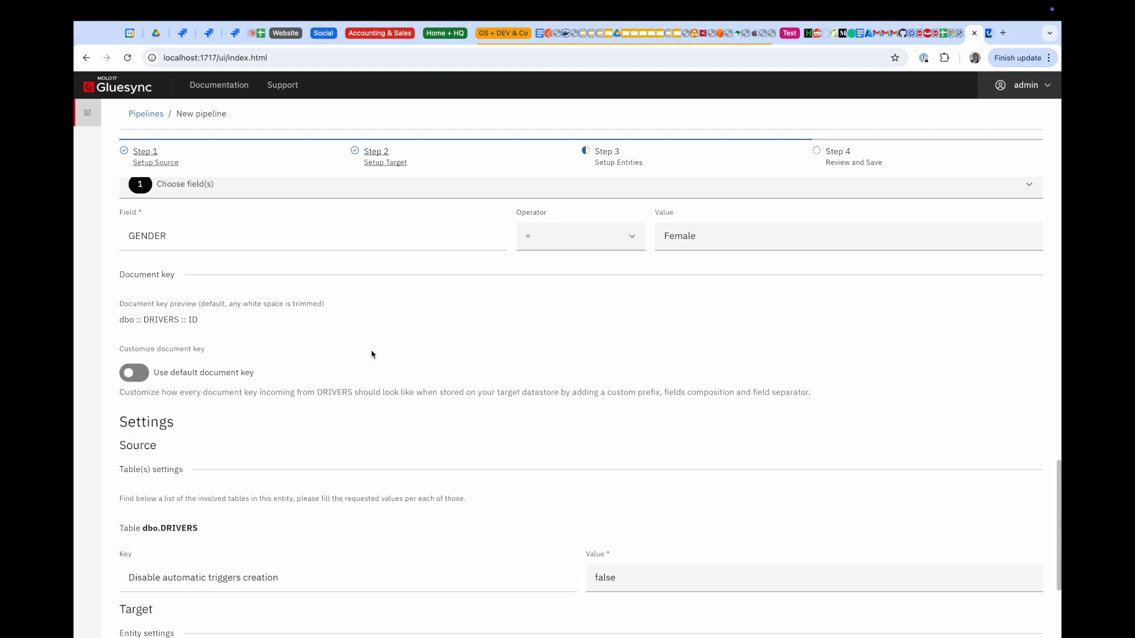
scroll(371, 354, down, 1)
scroll(489, 355, down, 2)
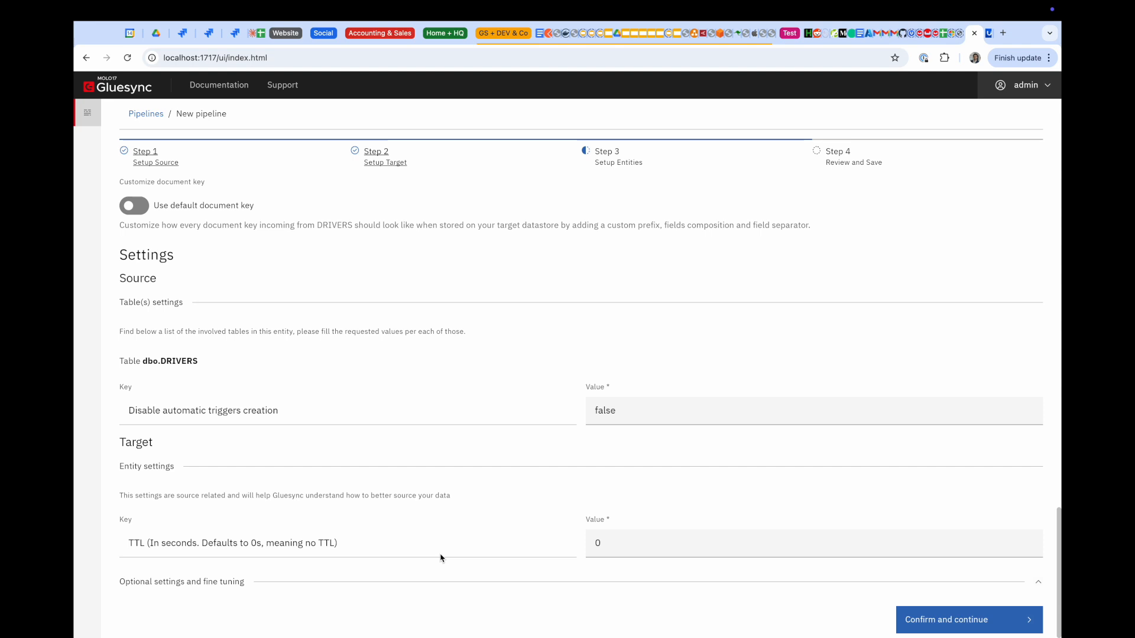
Confirm the drivers entity, name the pipeline 'Sybase to Couchbase', and save it
click(946, 618)
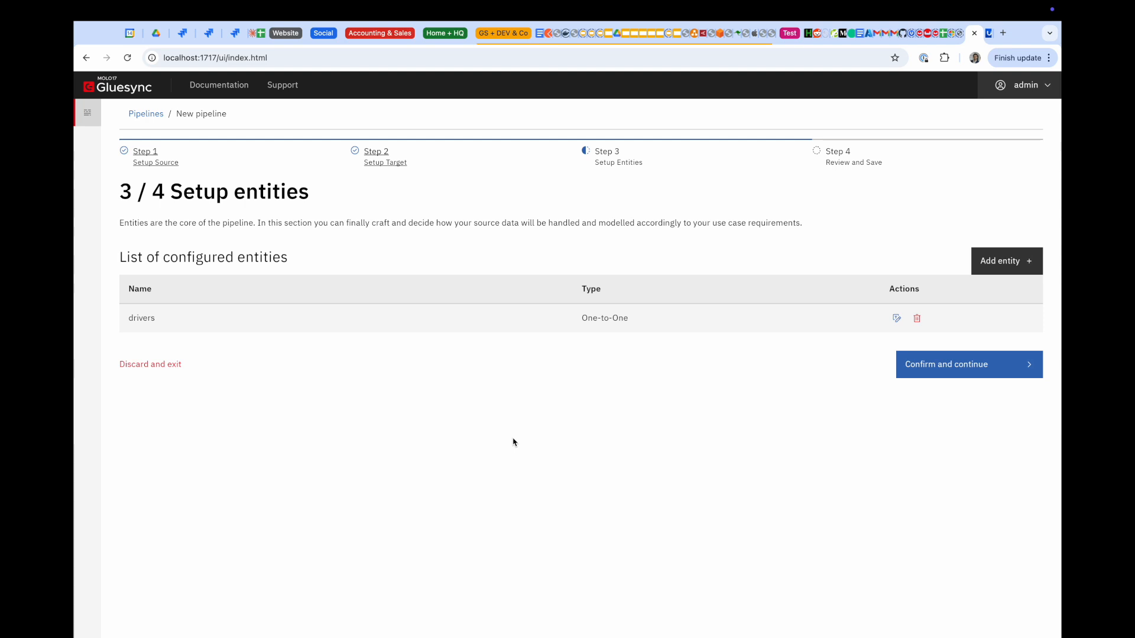
click(916, 365)
triple_click(417, 313)
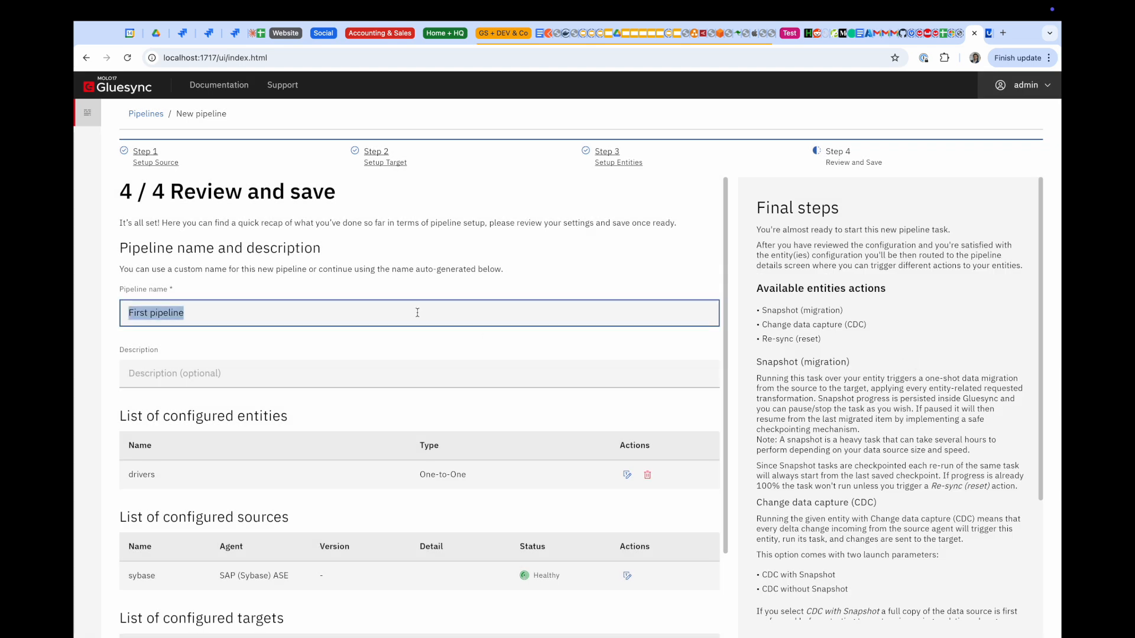
text(Sybase)
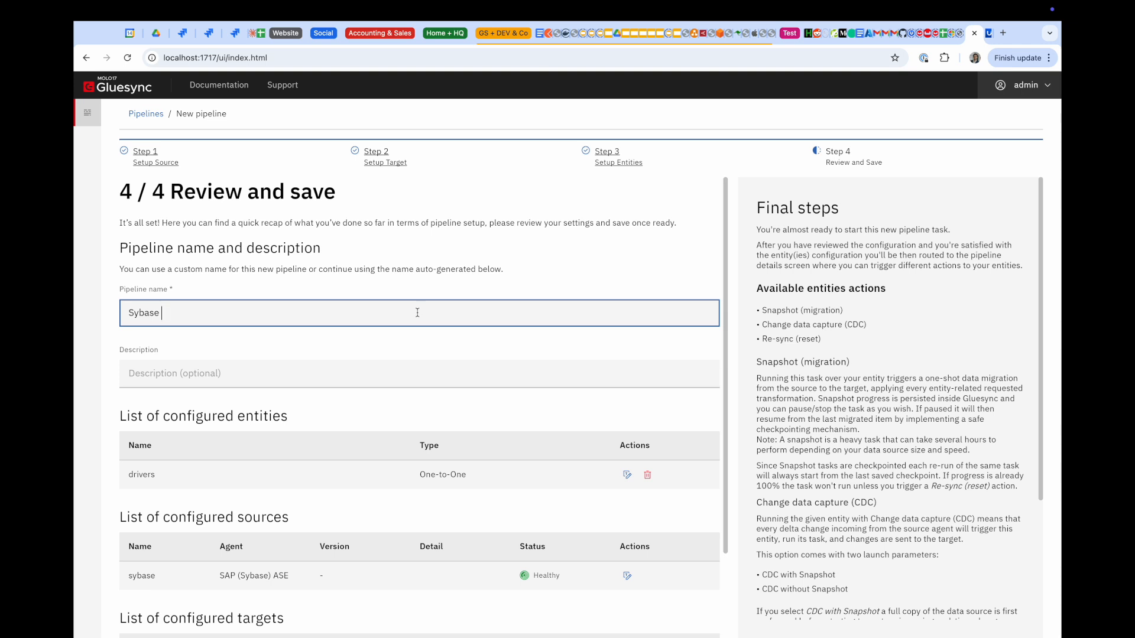
text( to Couchbase)
scroll(602, 495, down, 3)
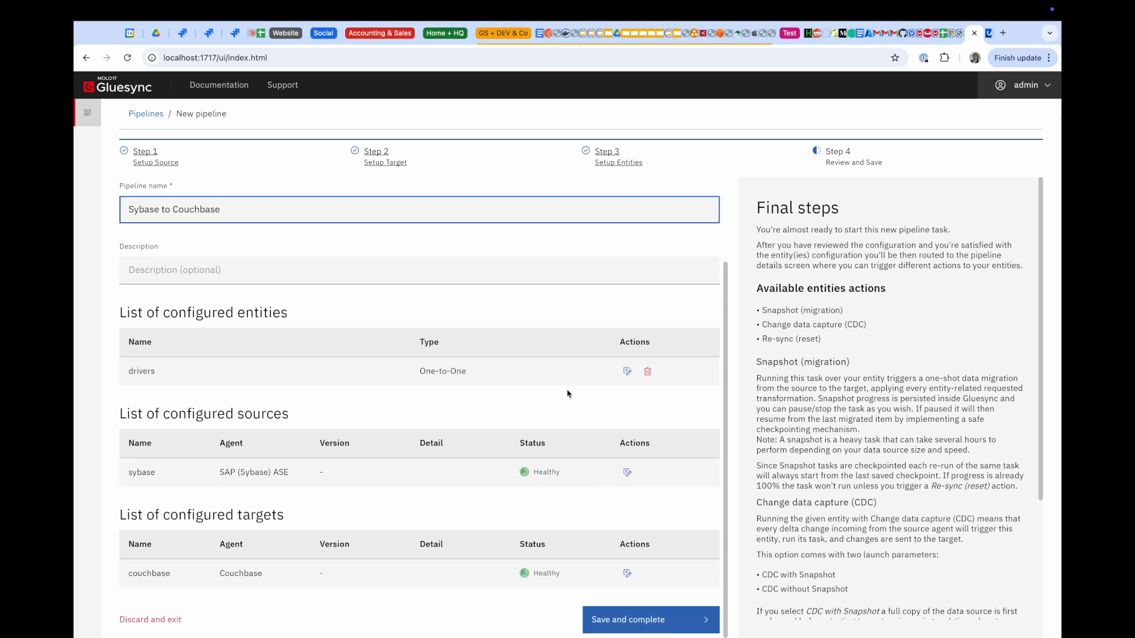
click(625, 627)
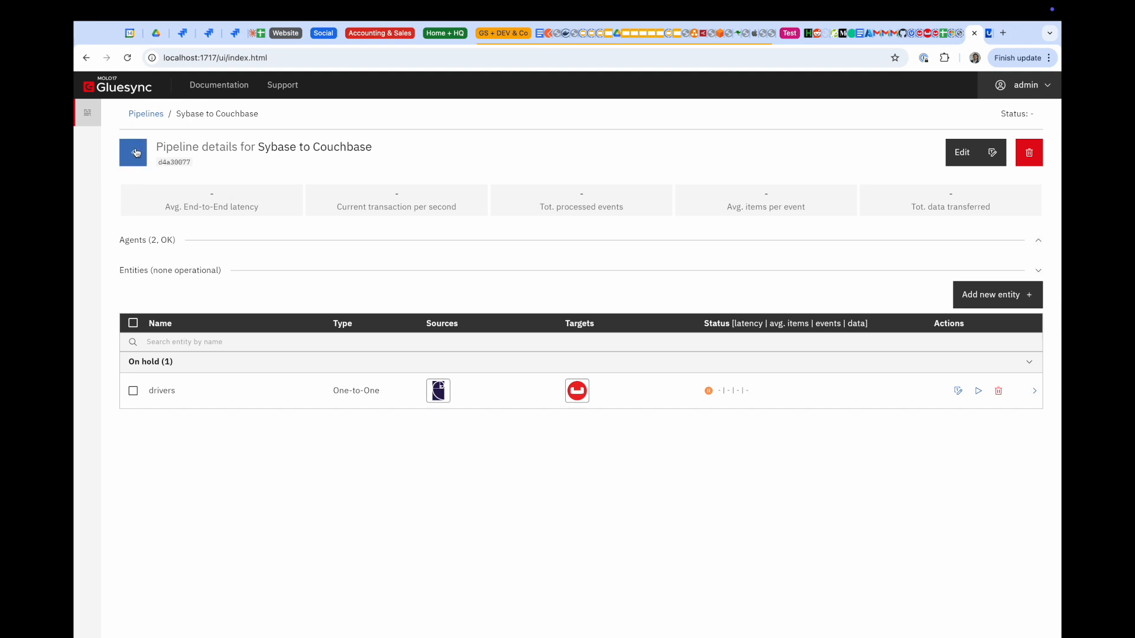
Start the drivers entity in CDC mode with an INSERT-only initial snapshot
key(super+r)
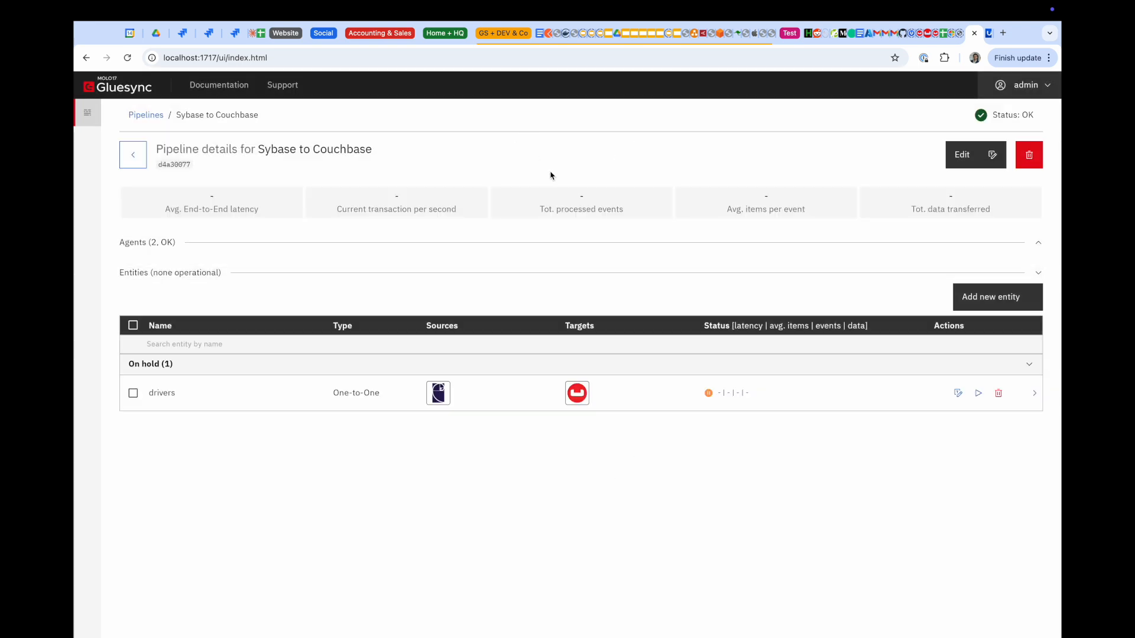
click(979, 394)
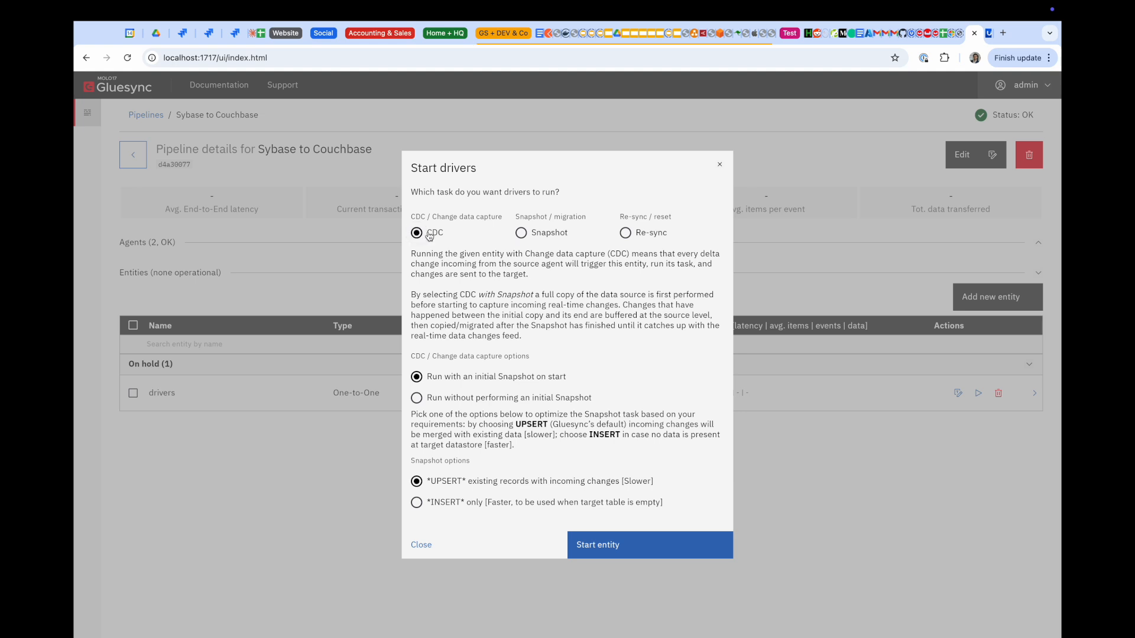
click(521, 234)
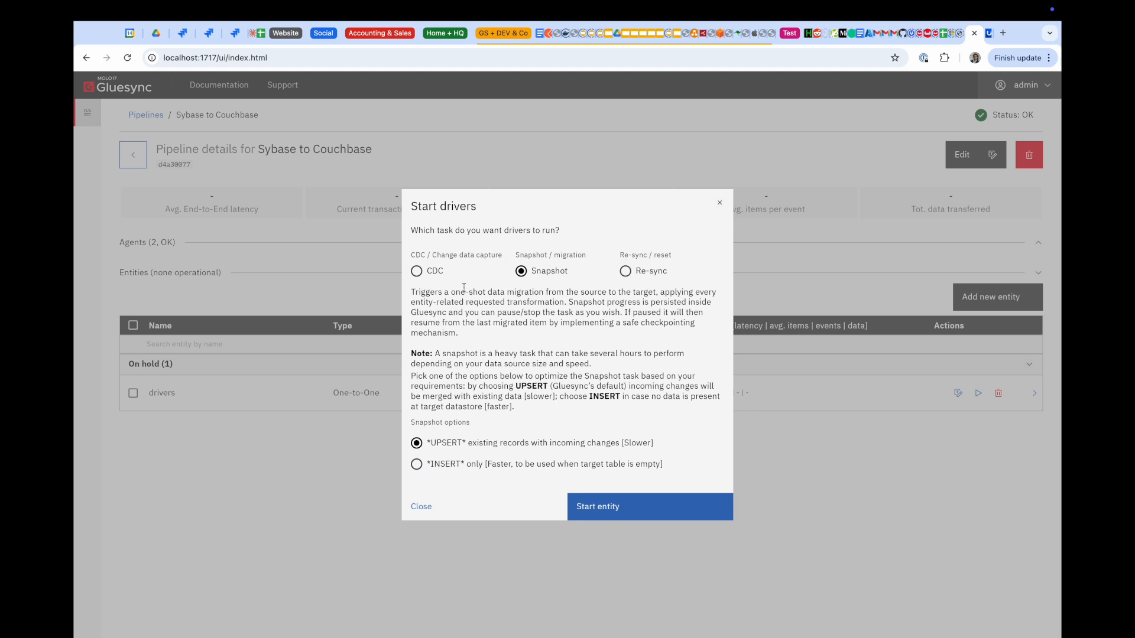
click(416, 272)
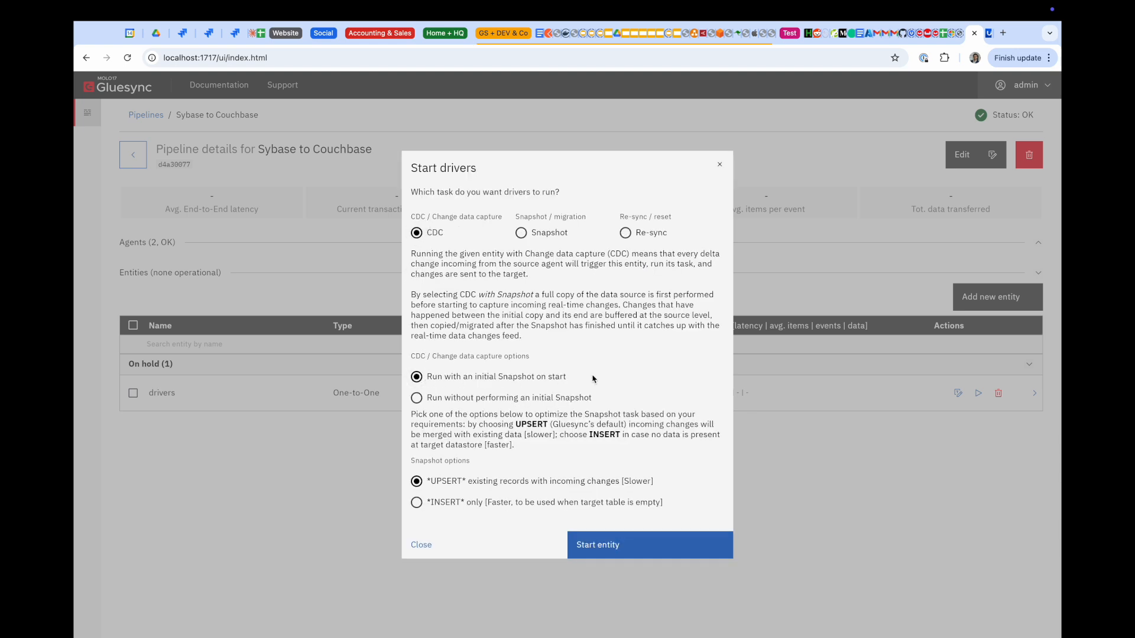
click(416, 502)
click(642, 549)
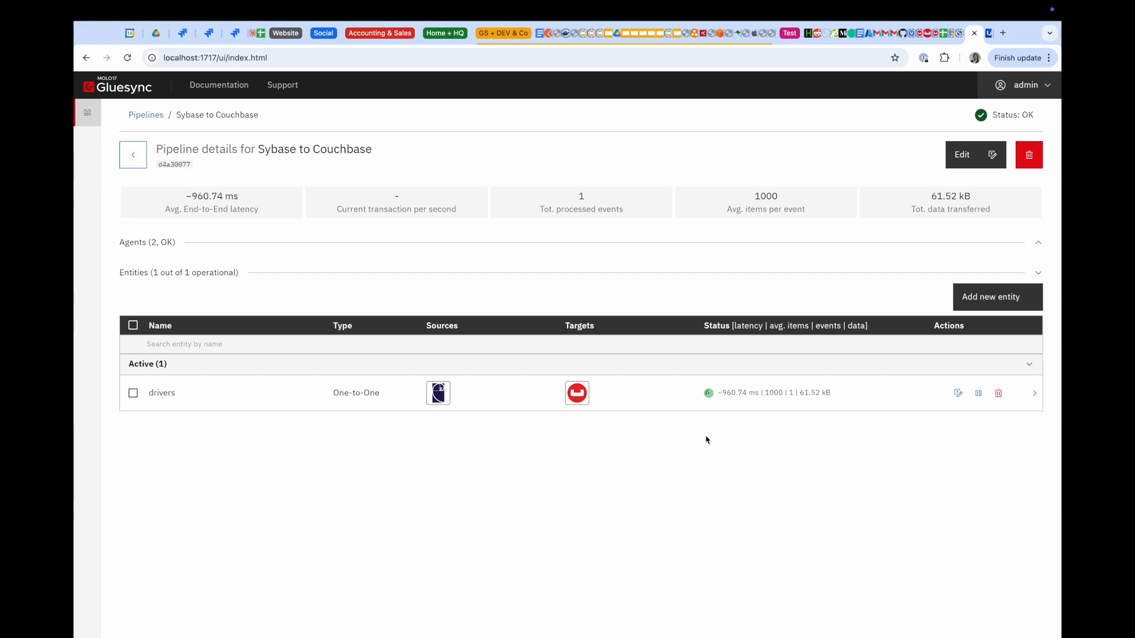
Switch to the DataGrip and Chrome desktop and open the demo bucket's Documents browser
key(ctrl+Up)
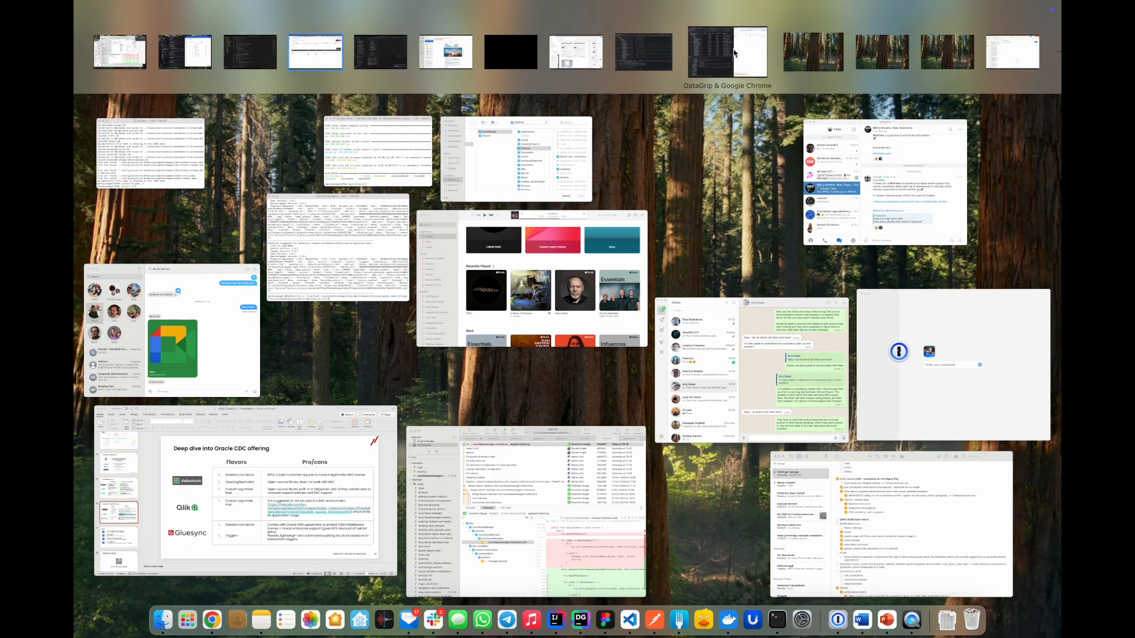
click(733, 53)
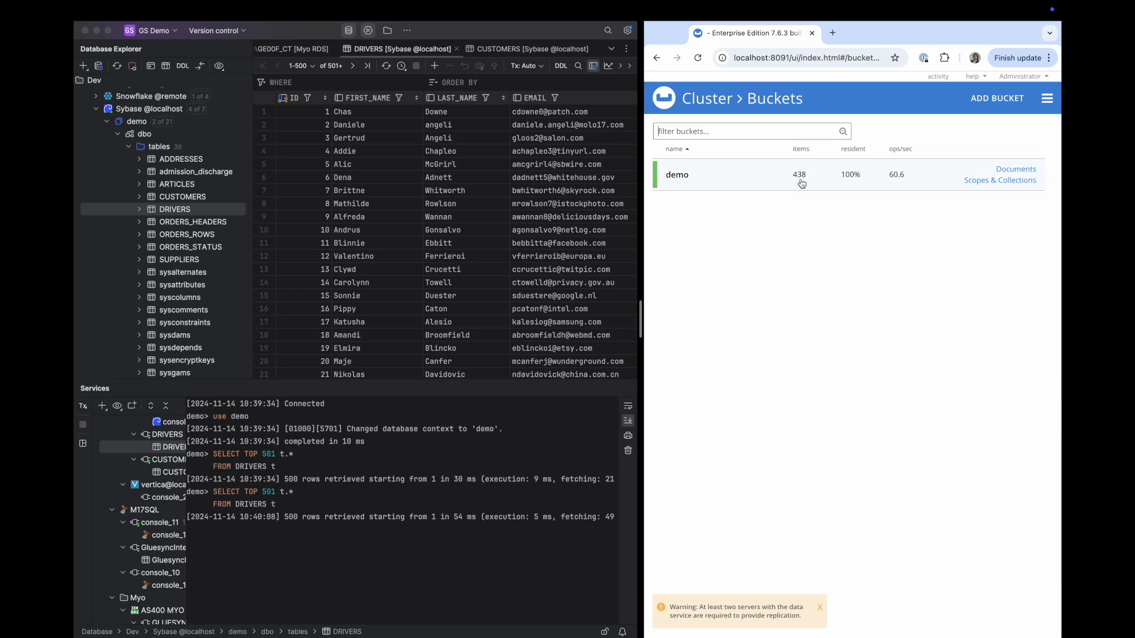
click(1021, 170)
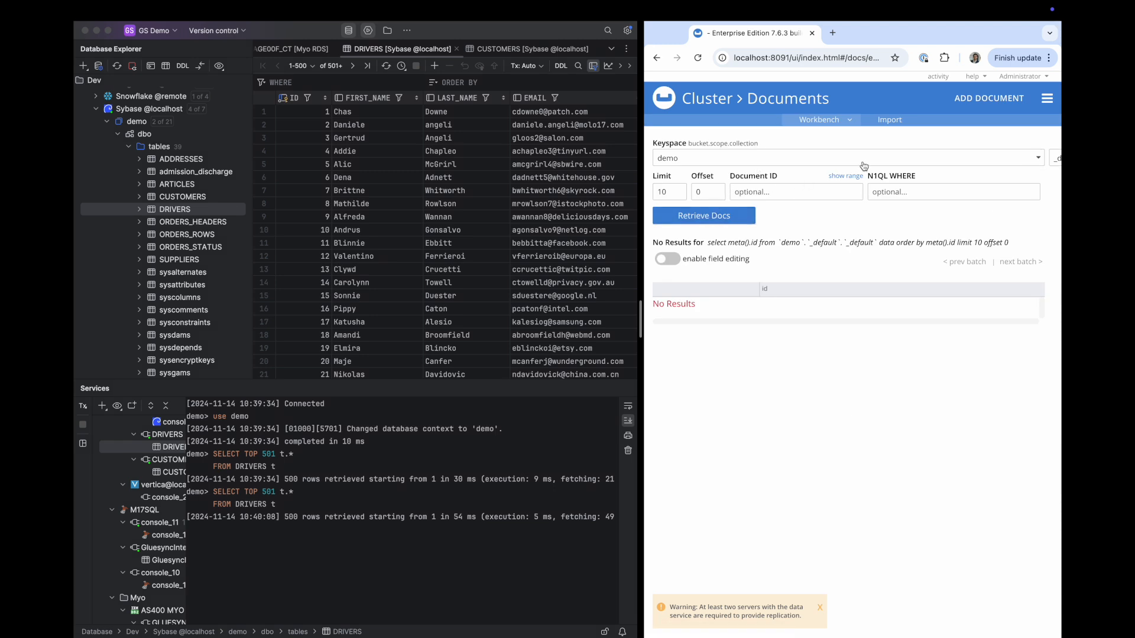
drag(641, 328, 553, 328)
Pick scope dbo and collection DRIVERS, then open document dbo::DRIVERS::101
click(751, 169)
click(686, 161)
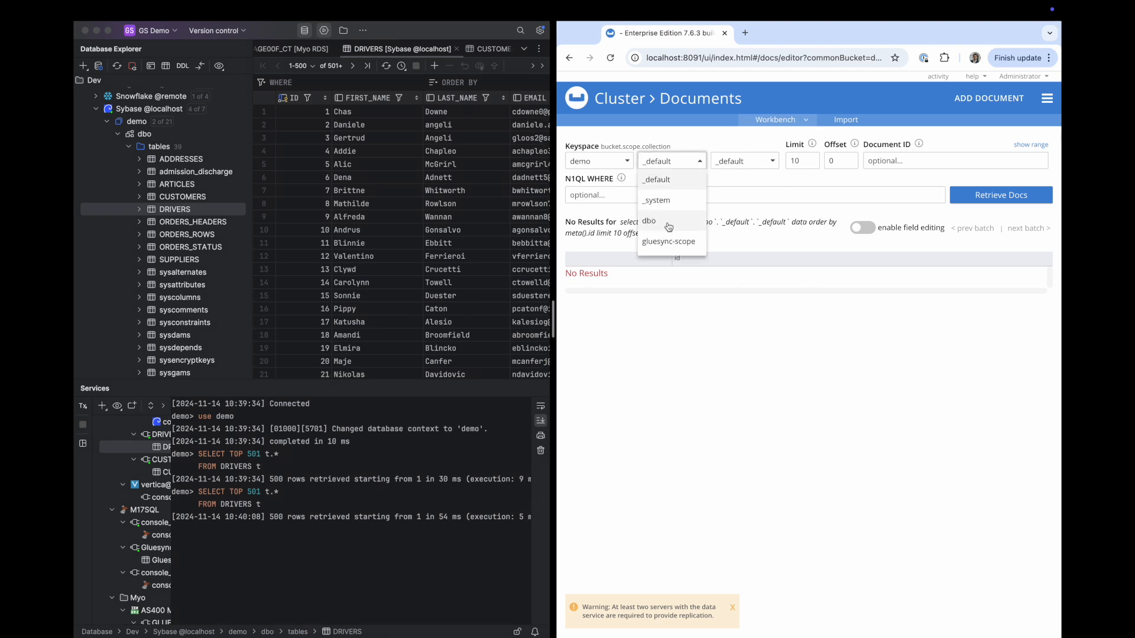
click(667, 227)
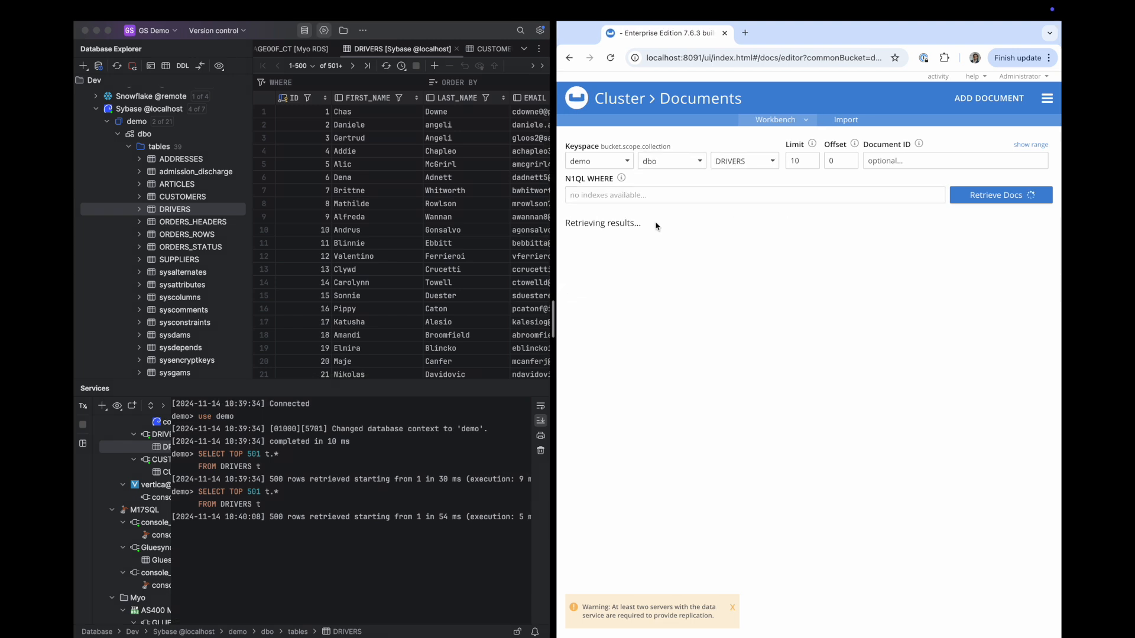
click(753, 168)
click(726, 143)
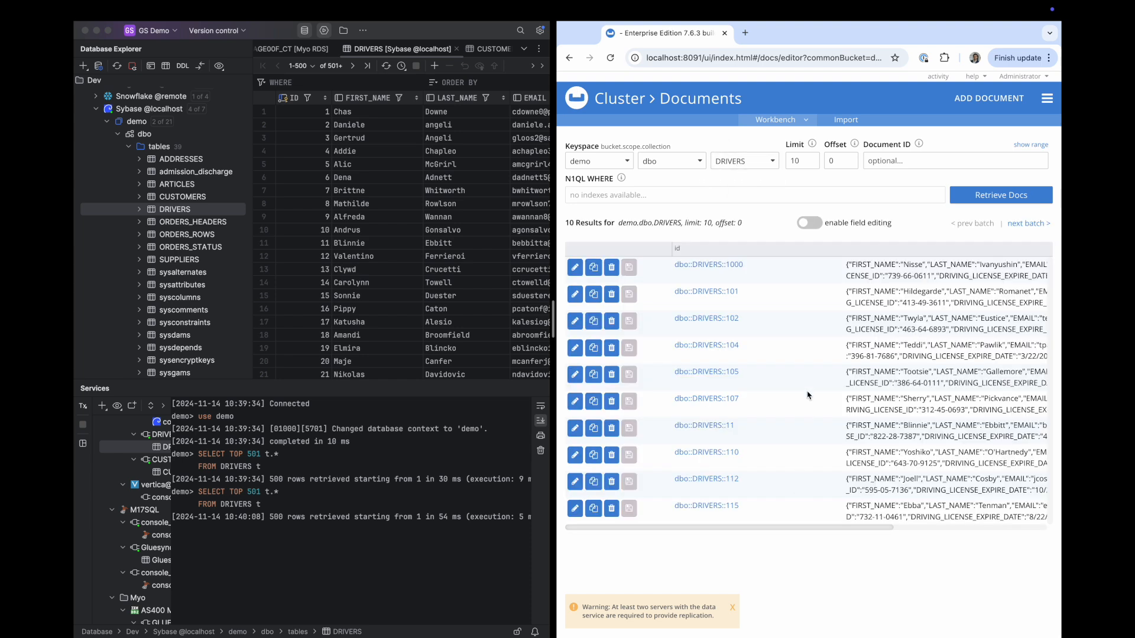
click(724, 295)
drag(737, 251, 663, 156)
click(742, 259)
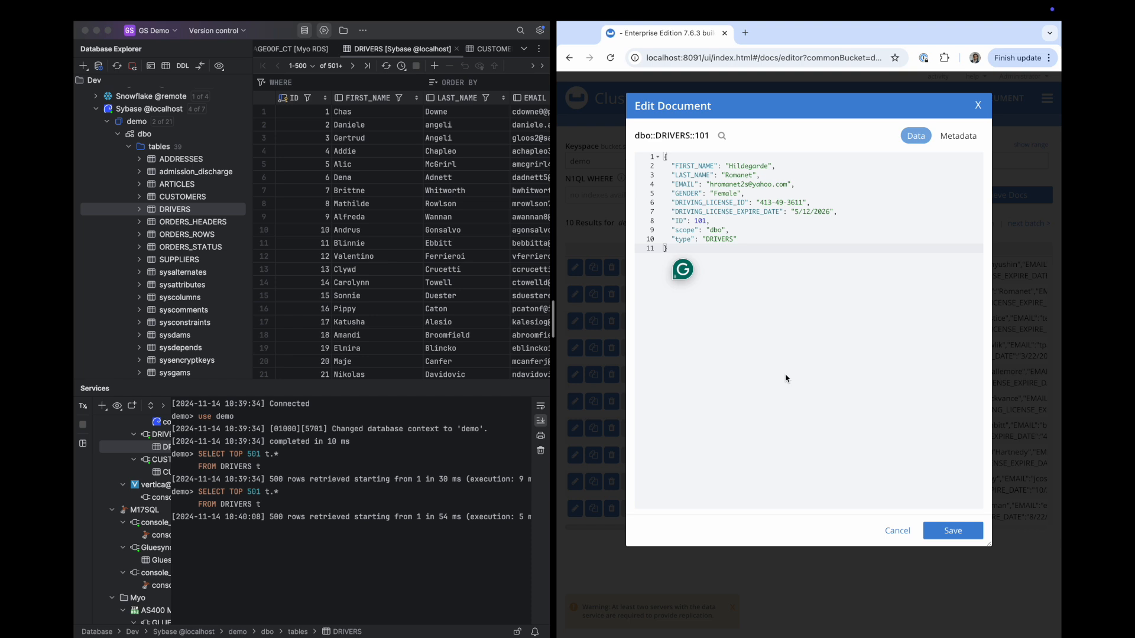
In a new DataGrip query console, run SELECT count(1) from DRIVERS where GENDER = 'Female'
drag(671, 193, 745, 195)
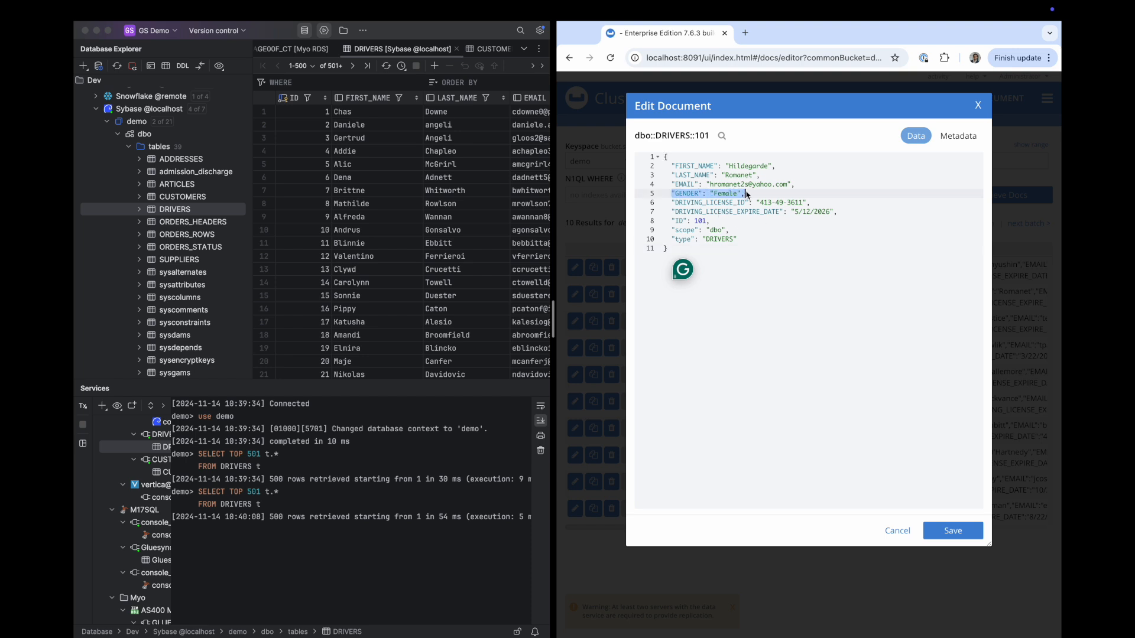
right_click(189, 210)
mouse_move(225, 214)
click(354, 215)
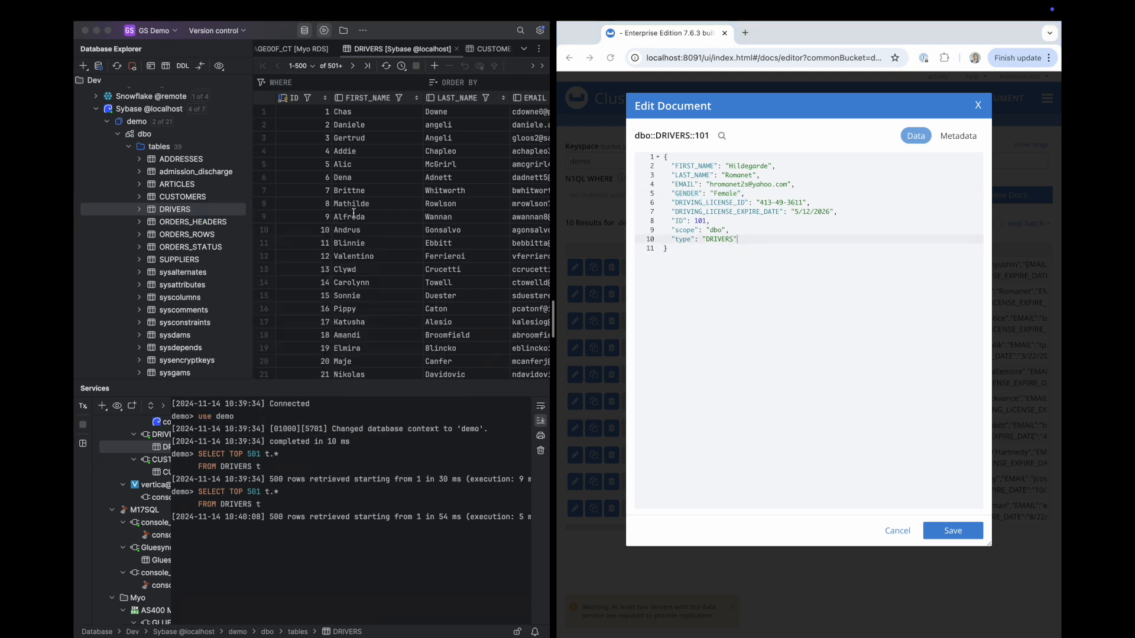
text(SELECT )
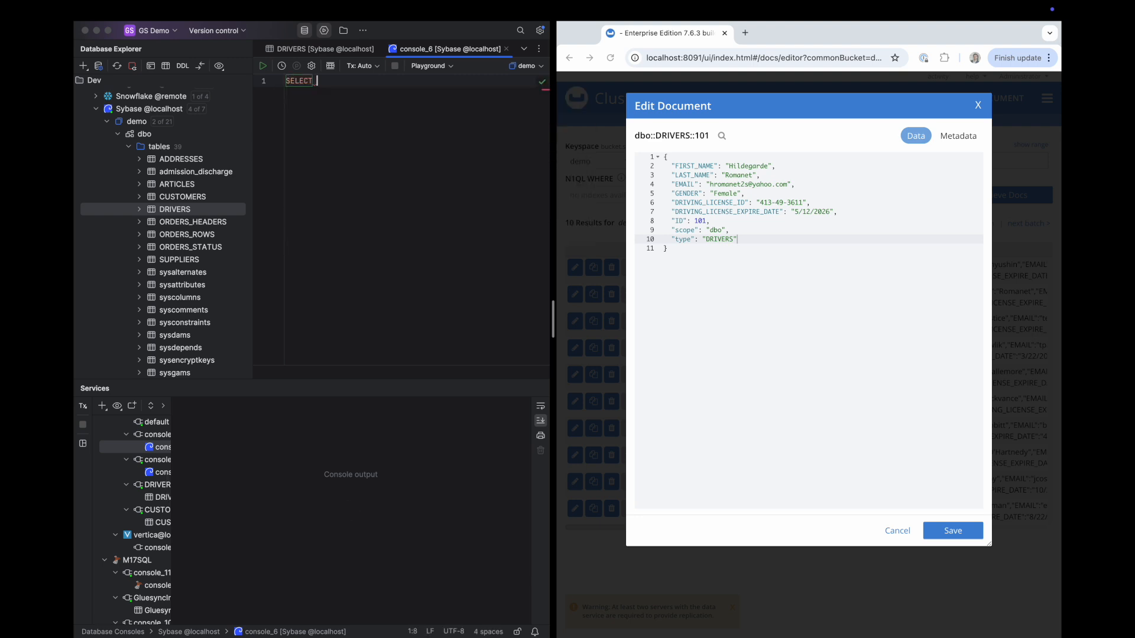
text(coun)
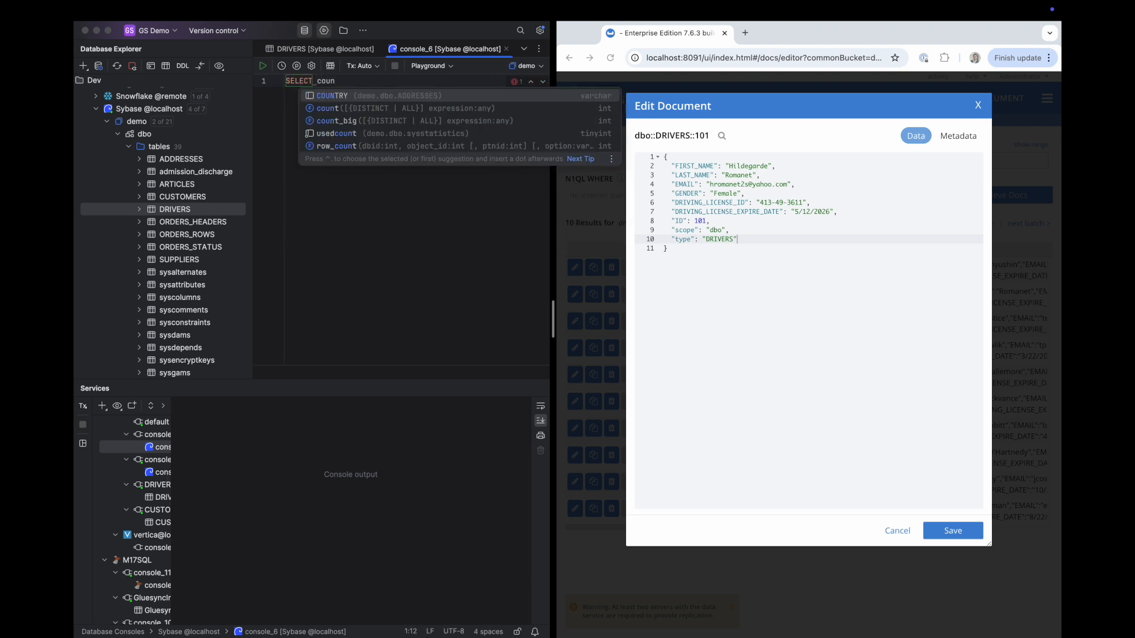
key(Down)
key(Return)
text(1) )
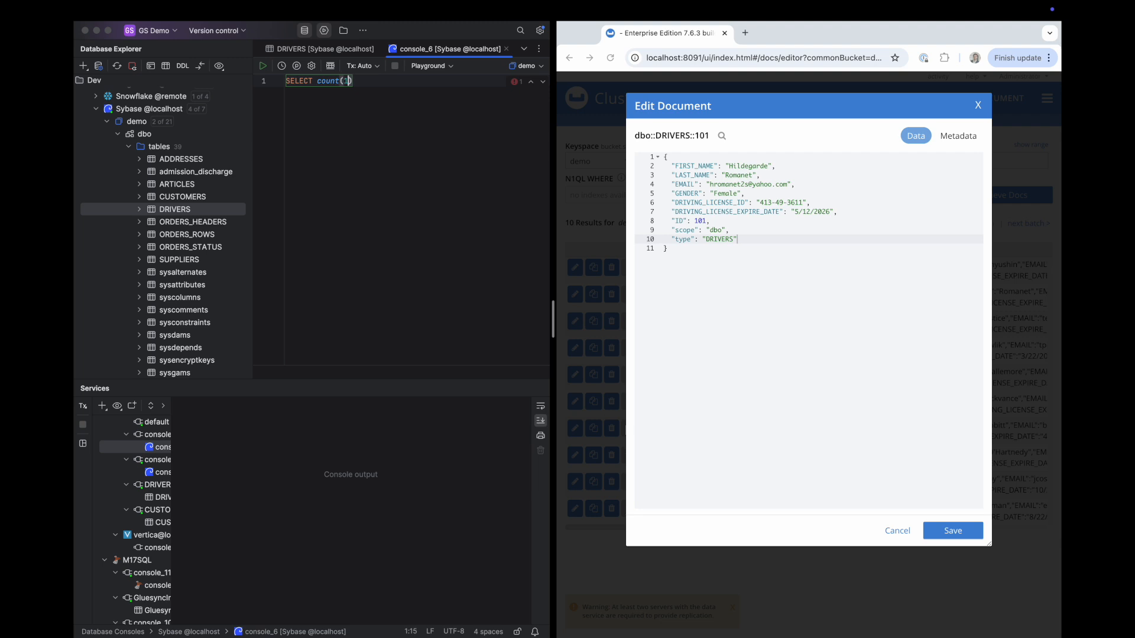
text(from )
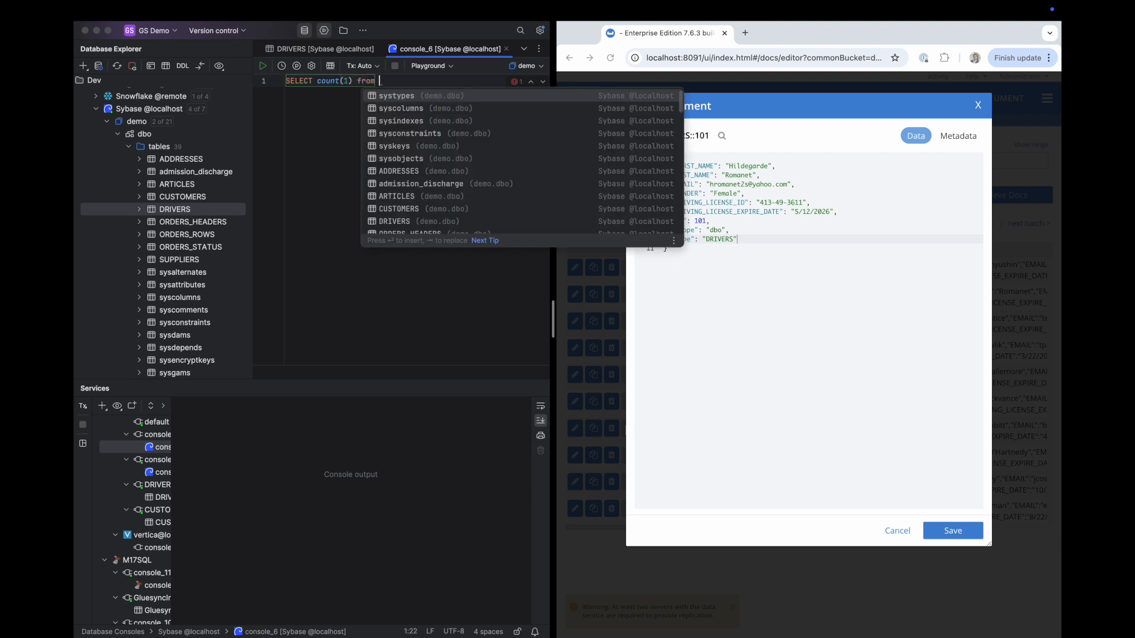
text(DRIVERS where)
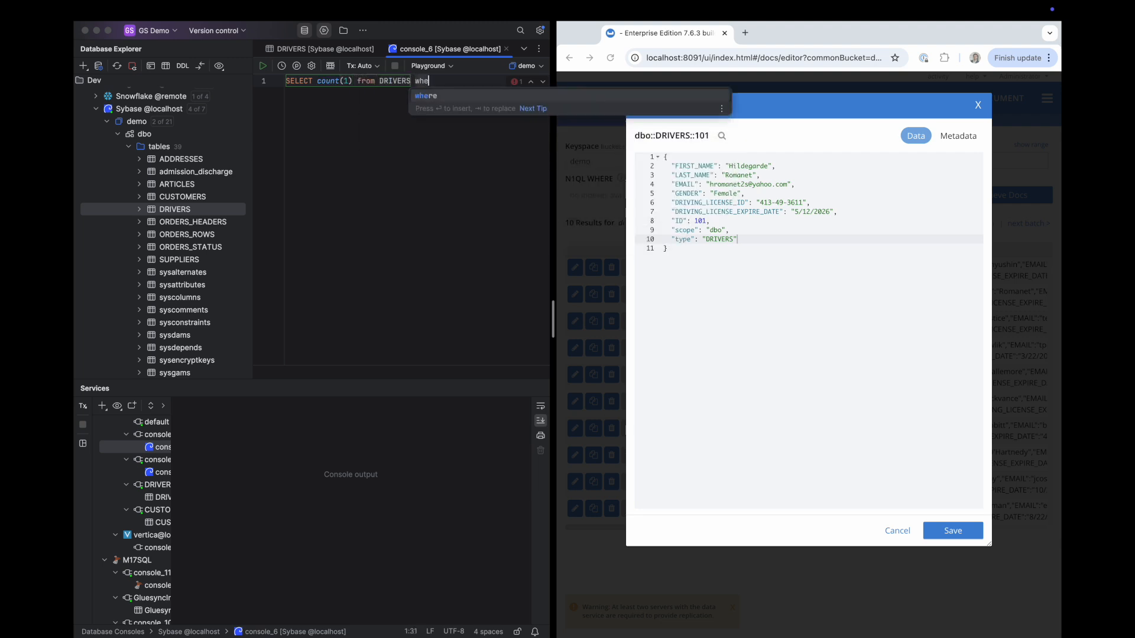
key(Down)
key(Down)
key(Down)
key(Down)
key(Return)
text(= 'Female)
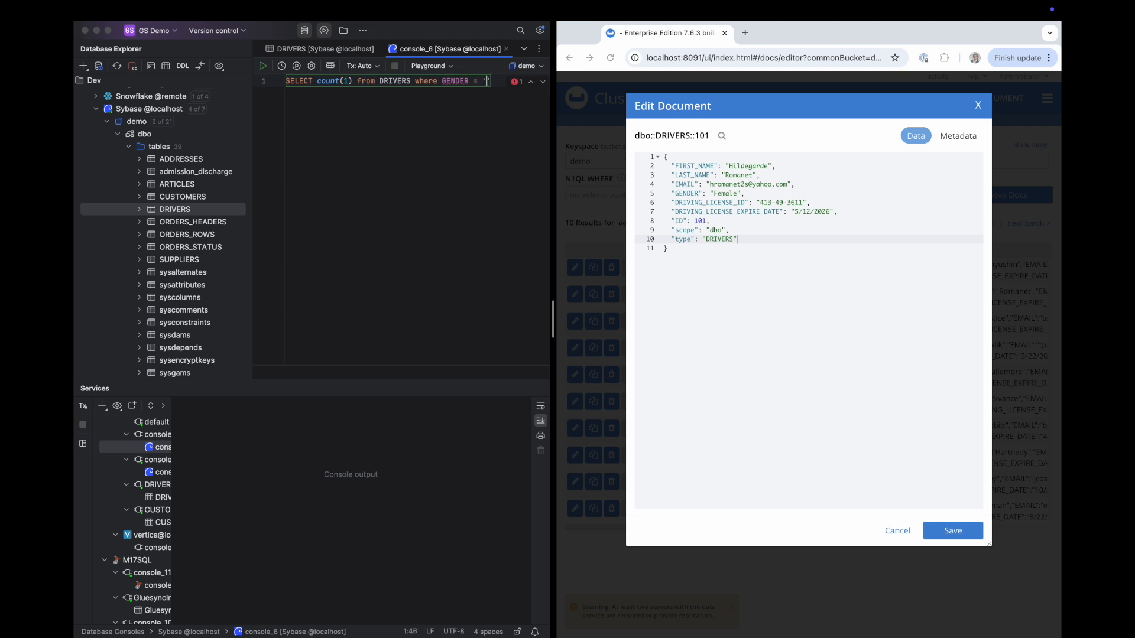
text(')
key(super+Return)
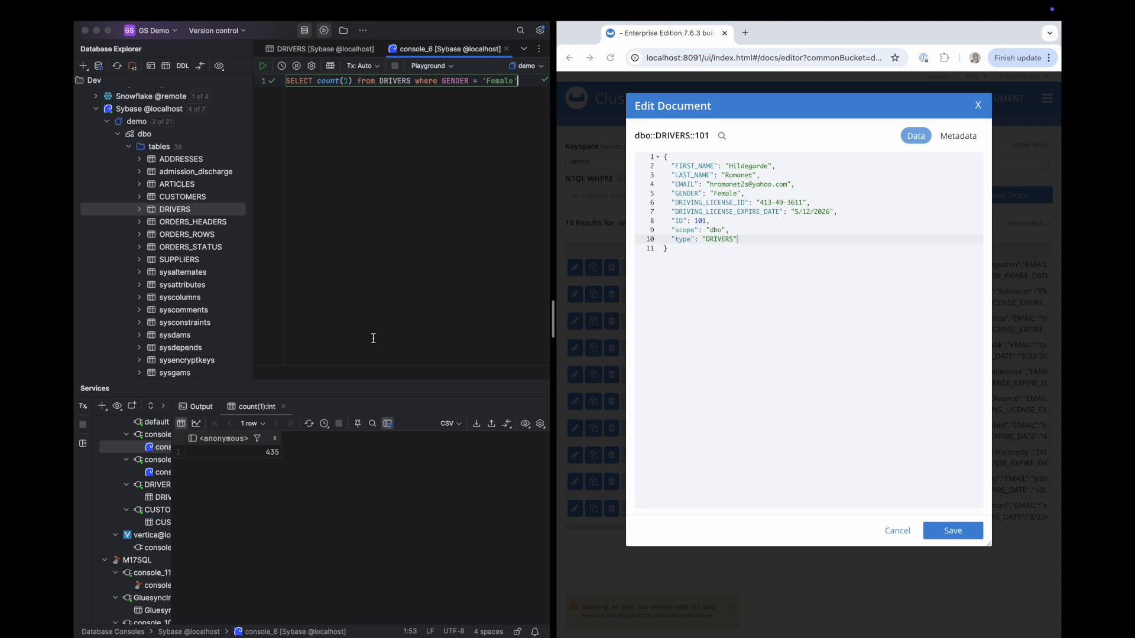
Close the Couchbase document editor unsaved and open the Query workbench, selecting the old query
click(978, 106)
click(1046, 101)
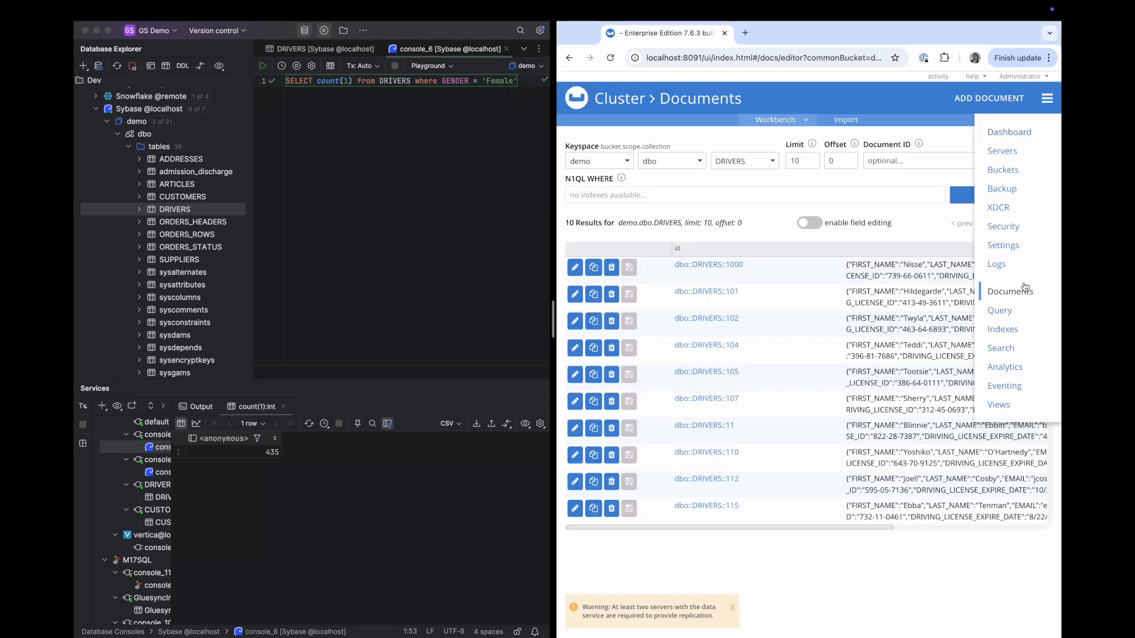
click(1008, 312)
click(754, 180)
drag(754, 180, 625, 162)
Run SELECT count(1) from DRIVERS where GENDER = 'Female' in Couchbase's Query Workbench
text(count(1)
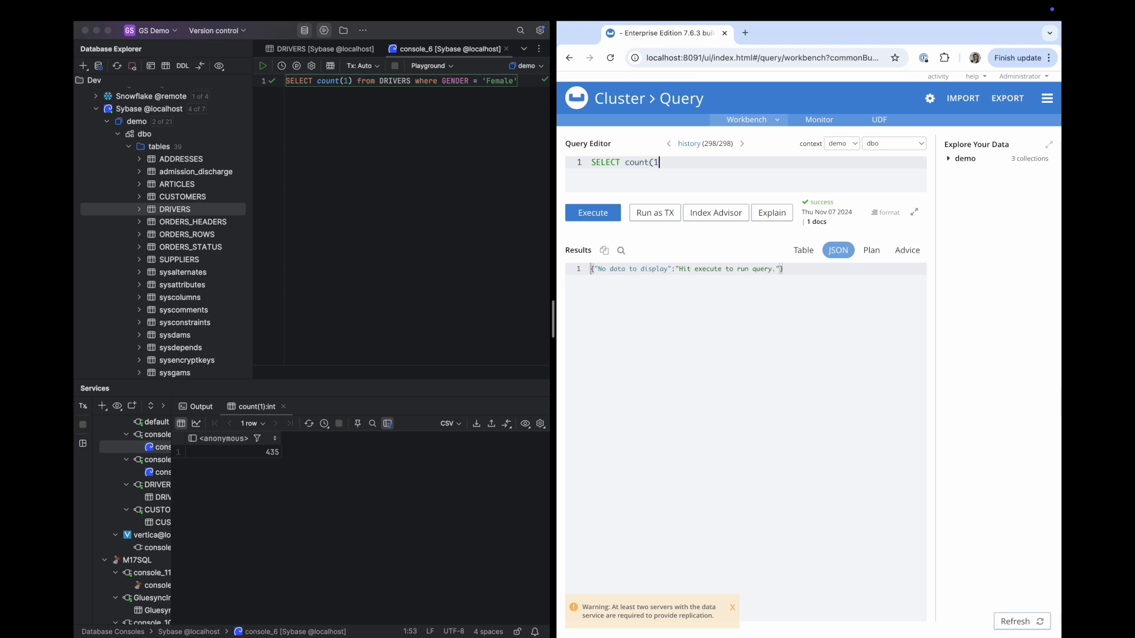
text() from DRIVERS where GENDER = 'Female)
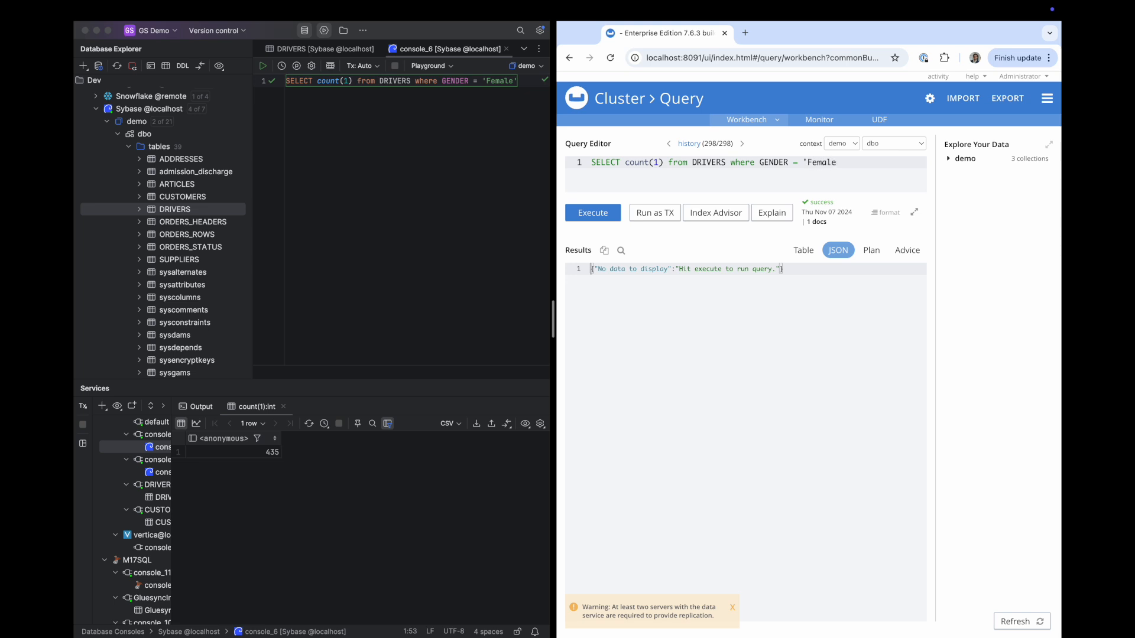
key(super+Return)
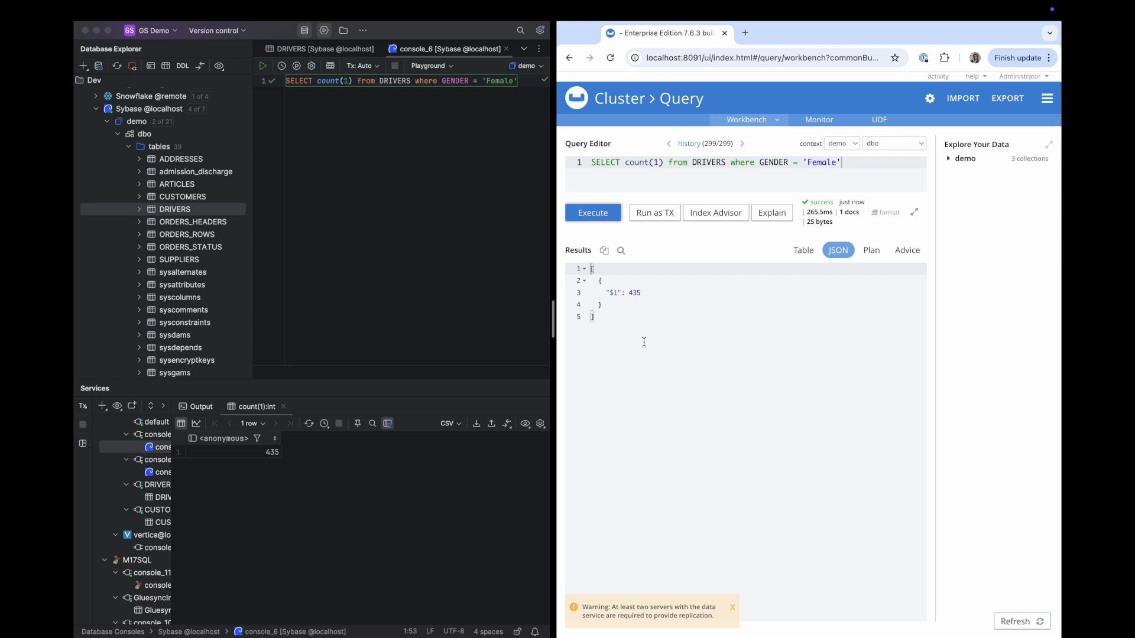
Open DRIVERS rows in DataGrip, check row 4's GENDER, and mark count(1) in the Couchbase query
click(181, 210)
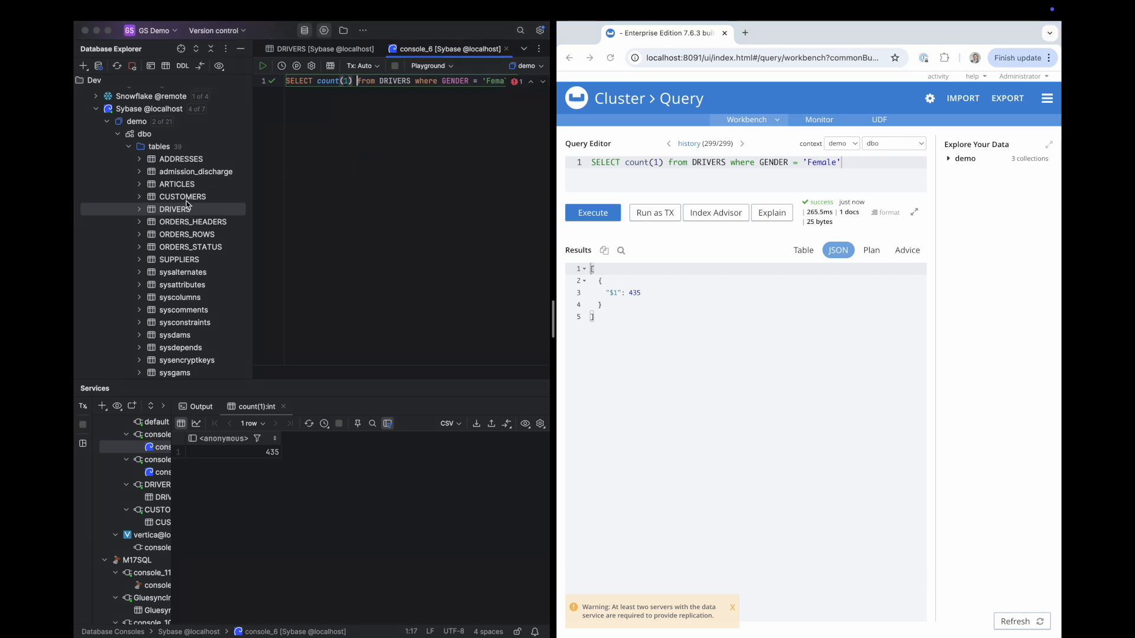
double_click(181, 210)
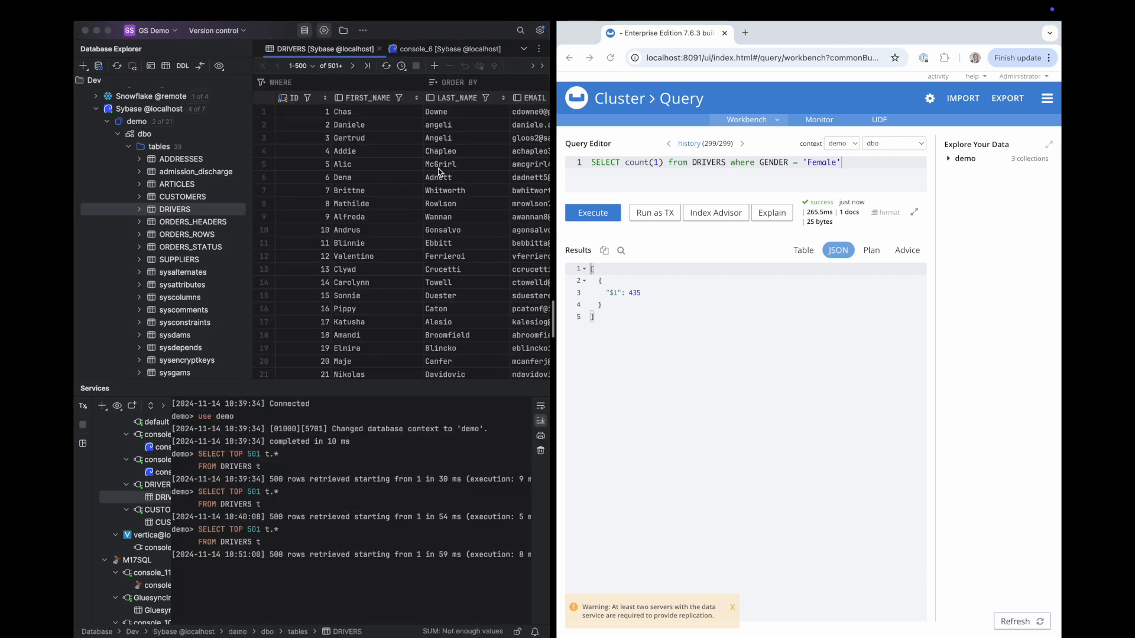
scroll(437, 171, right, 10)
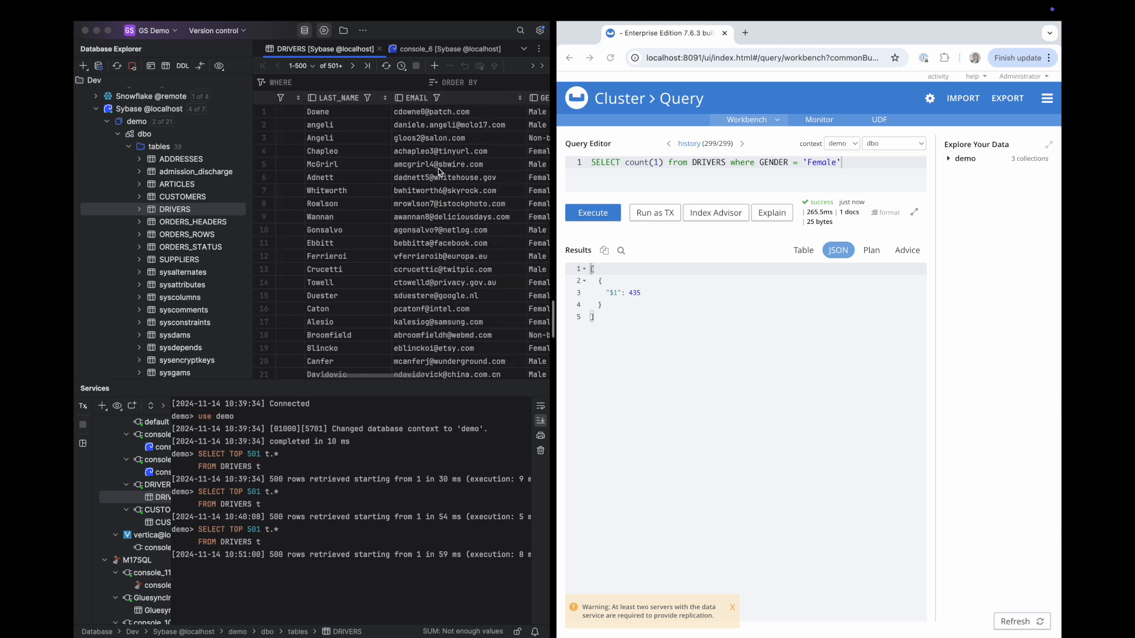
click(473, 152)
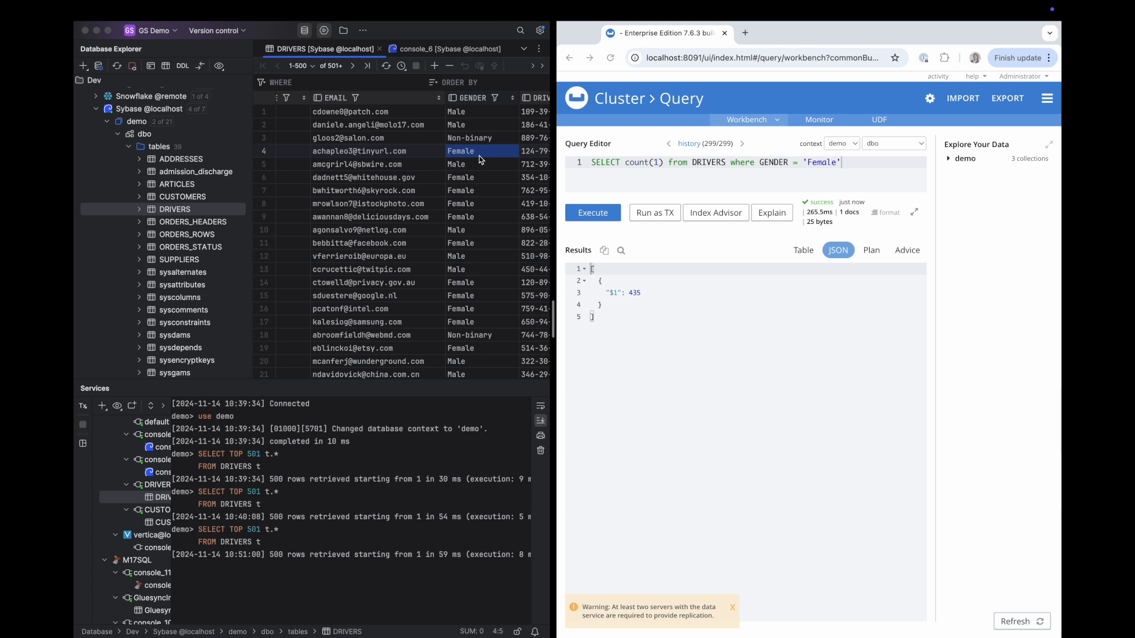
scroll(459, 154, left, 5)
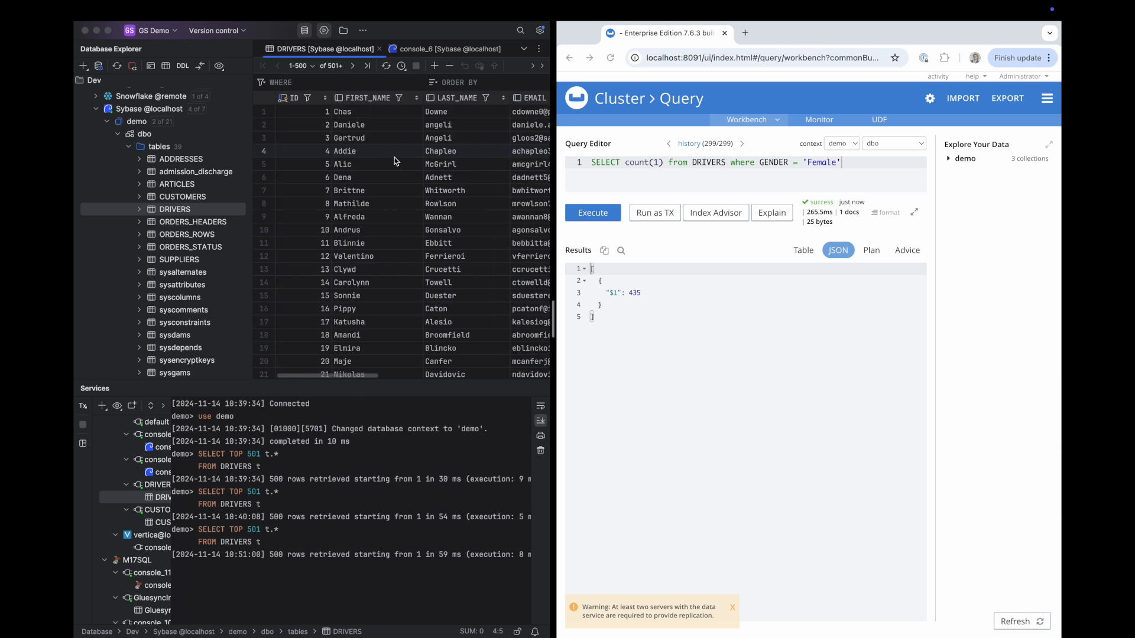
click(709, 354)
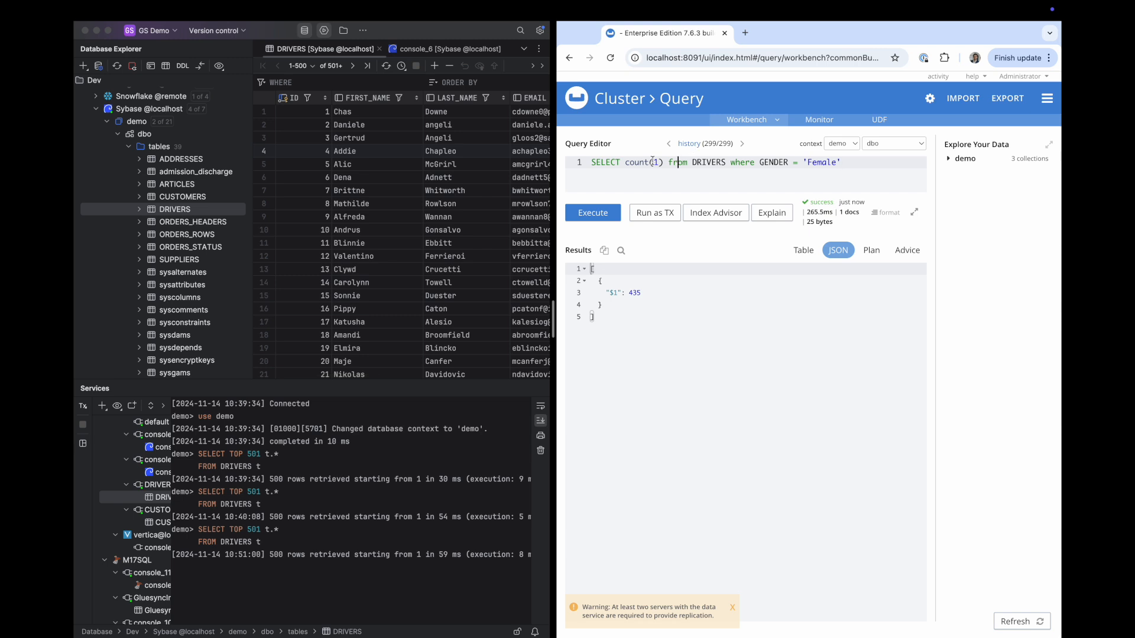
drag(625, 162, 664, 163)
Change the Couchbase query to SELECT * from DRIVERS where ID = 4 and run it
text(*)
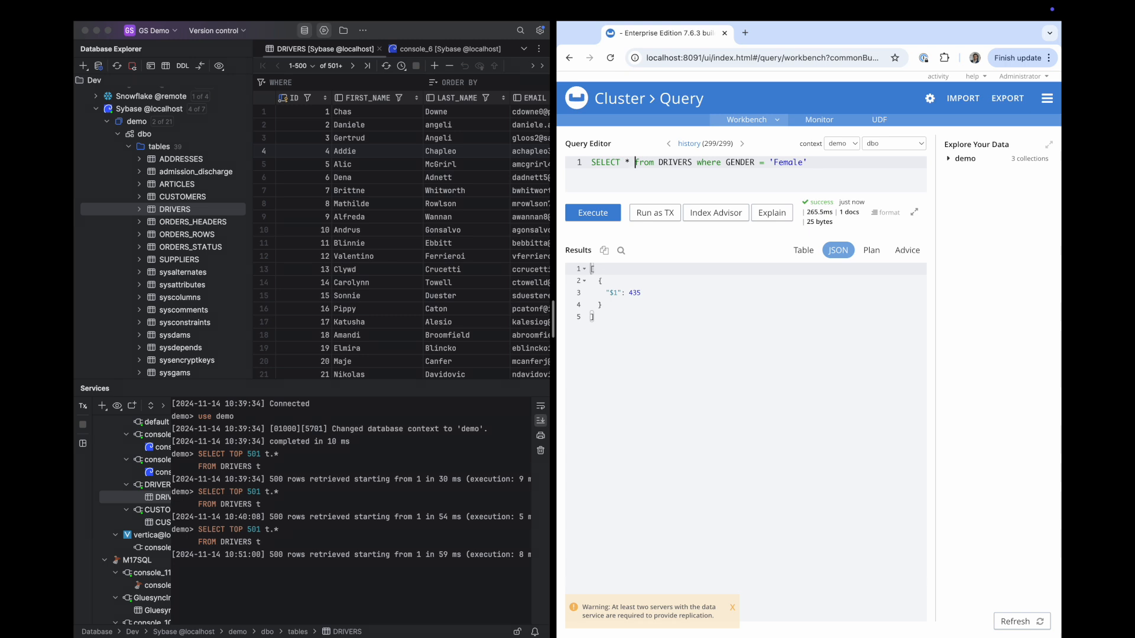
drag(725, 162, 756, 163)
text(ID =)
key(Delete)
key(Delete)
key(Delete)
key(Delete)
key(Delete)
key(Delete)
key(Delete)
key(Delete)
key(Delete)
key(Delete)
key(Delete)
text(4)
click(597, 212)
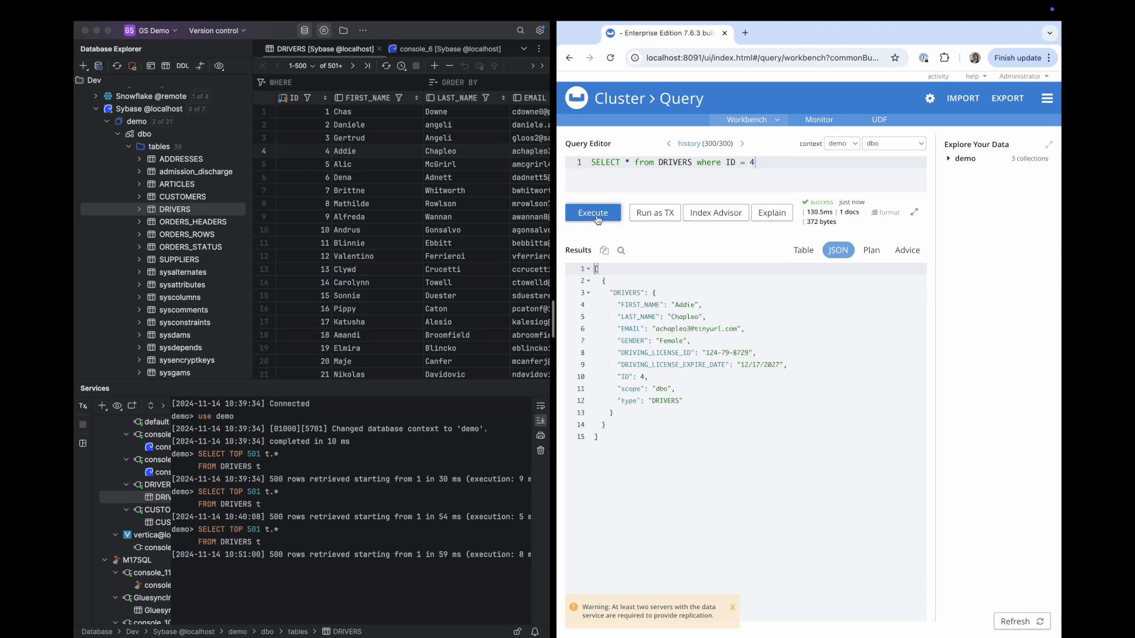
click(742, 424)
key(ctrl+a)
click(743, 403)
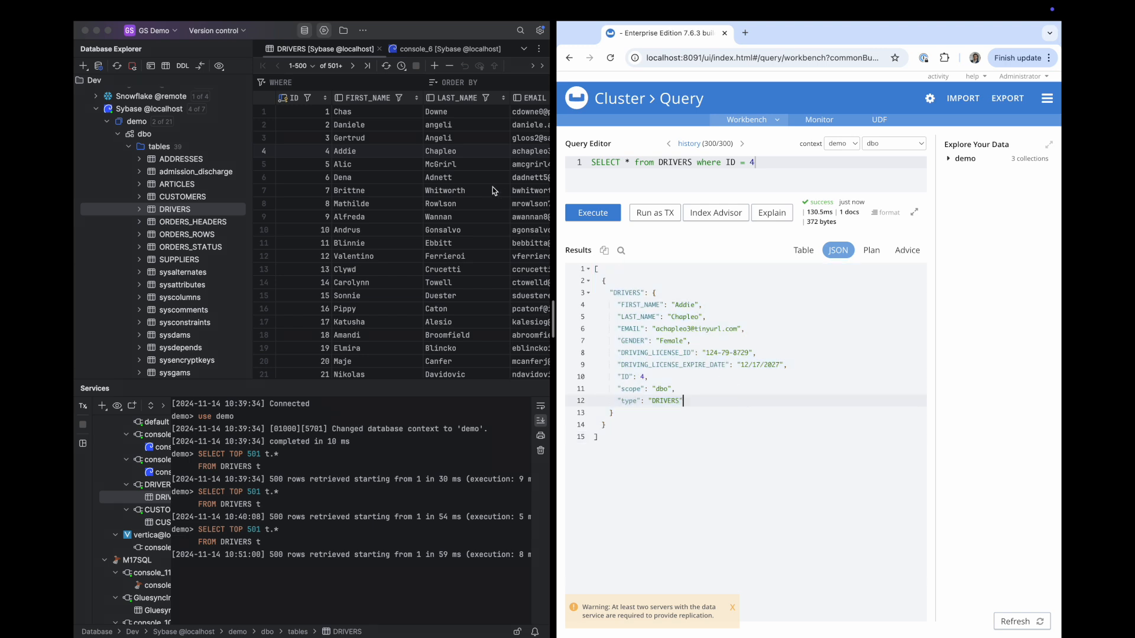
scroll(369, 151, right, 5)
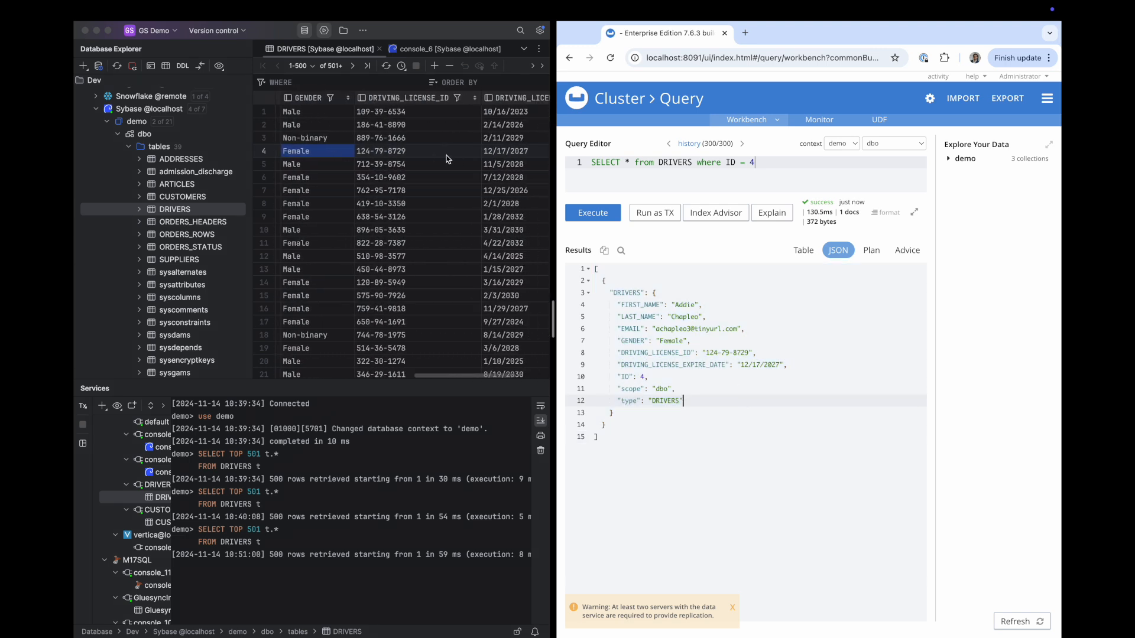
click(428, 154)
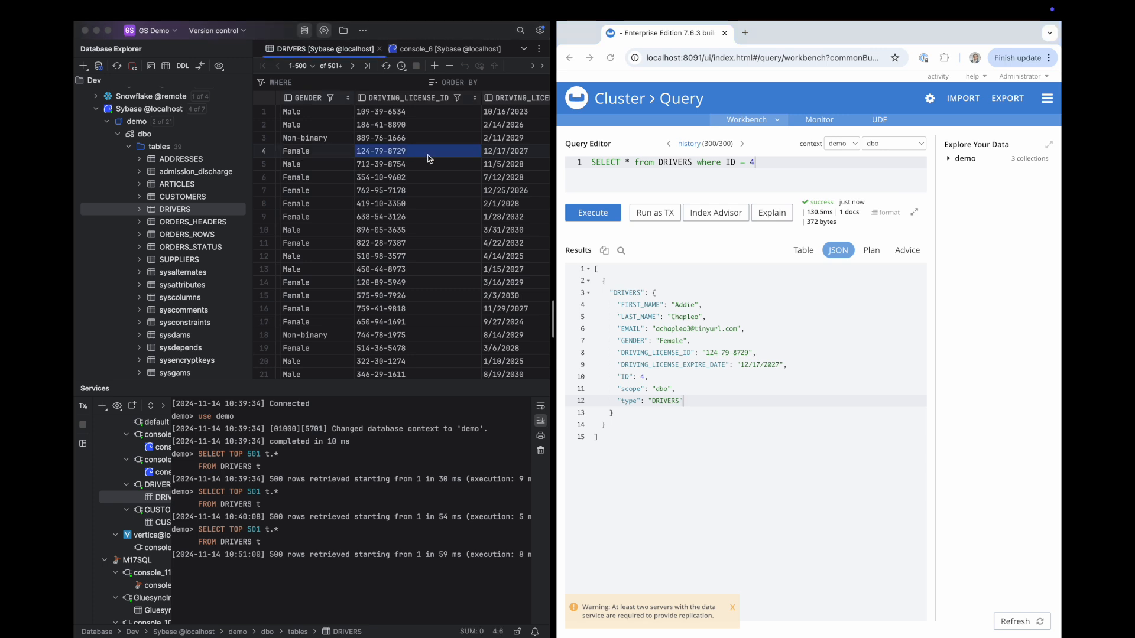
text(99)
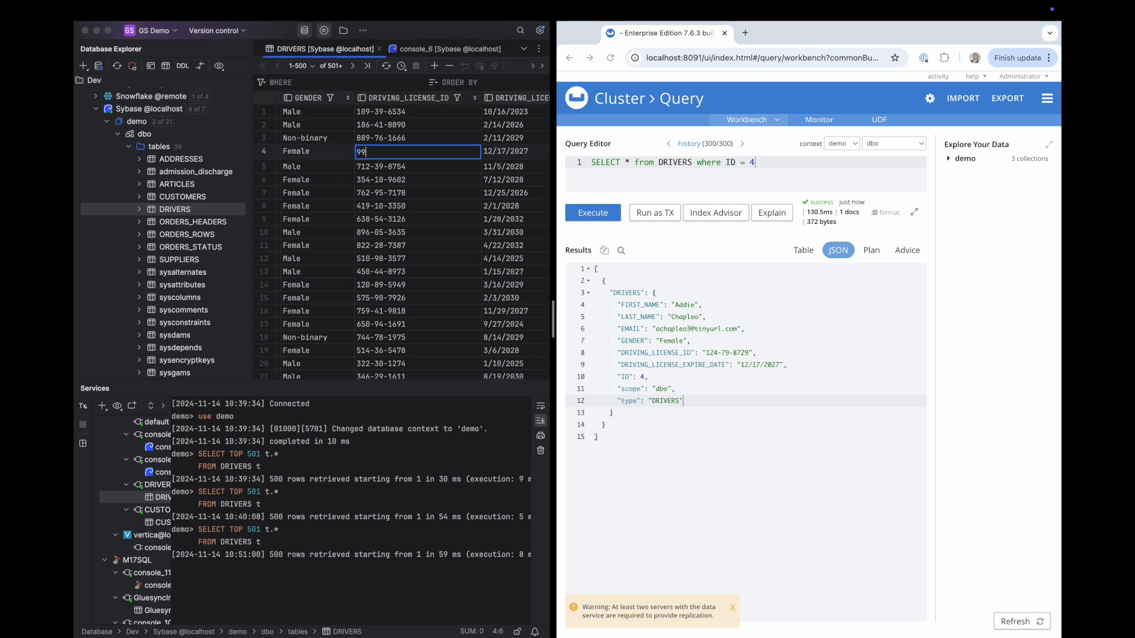
text(999-9999-9999-99)
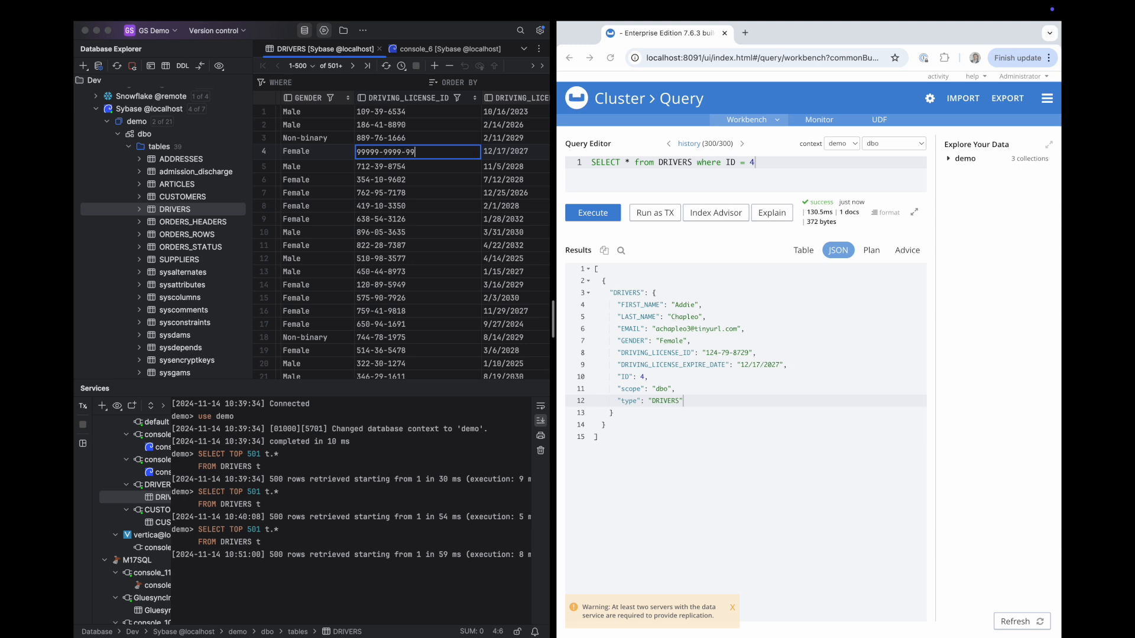
key(Return)
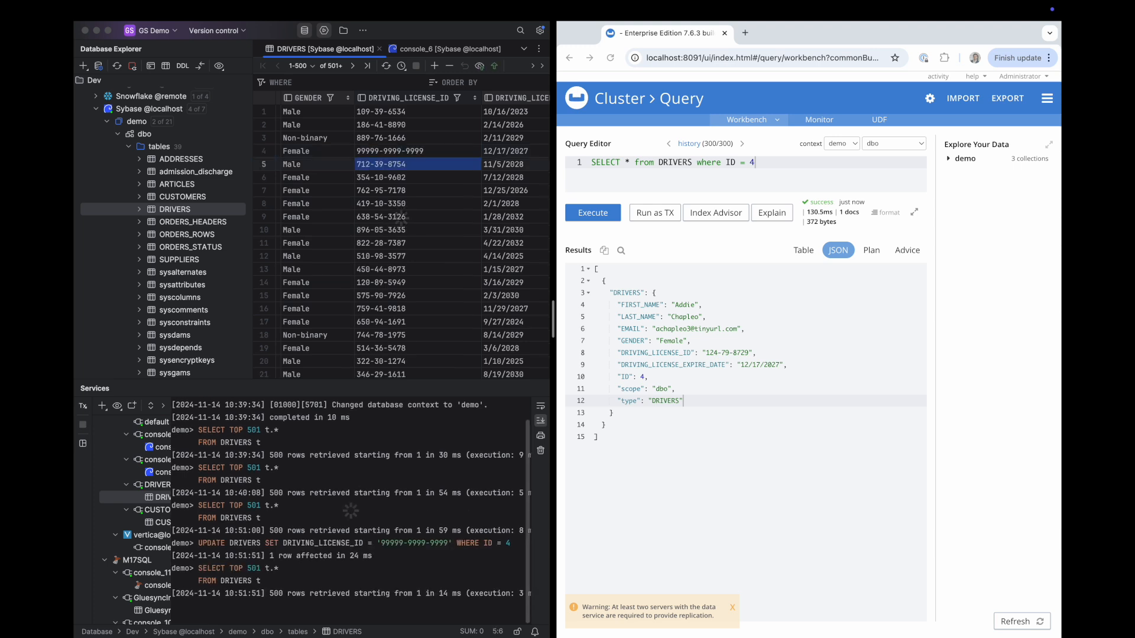
Re-run the Couchbase ID 4 query to confirm the updated DRIVING_LICENSE_ID
click(592, 213)
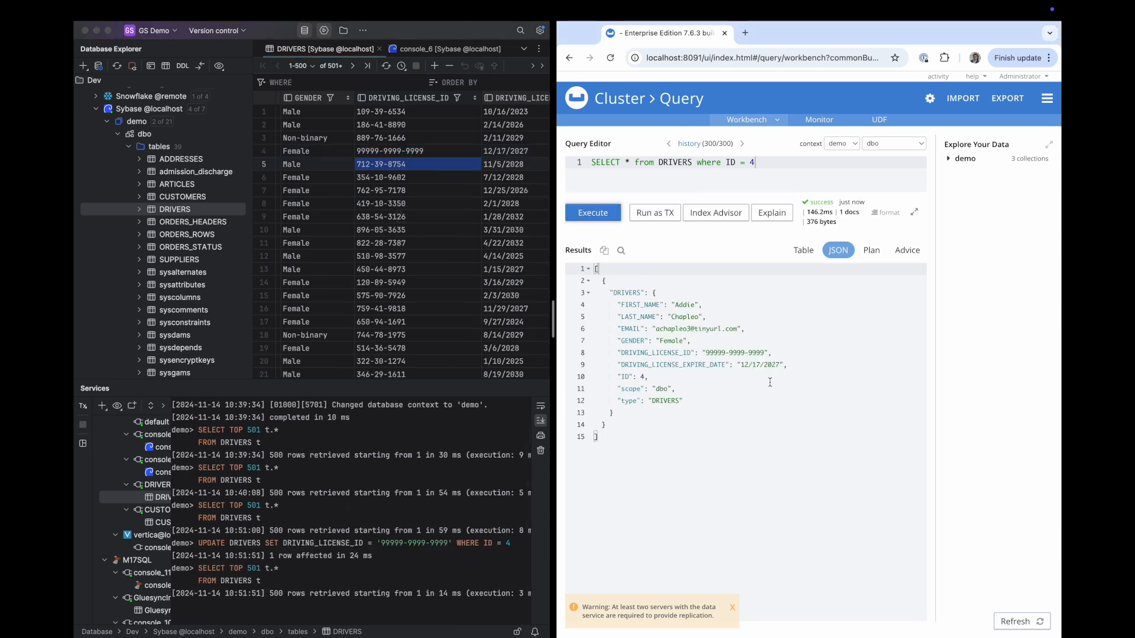
drag(771, 353, 630, 353)
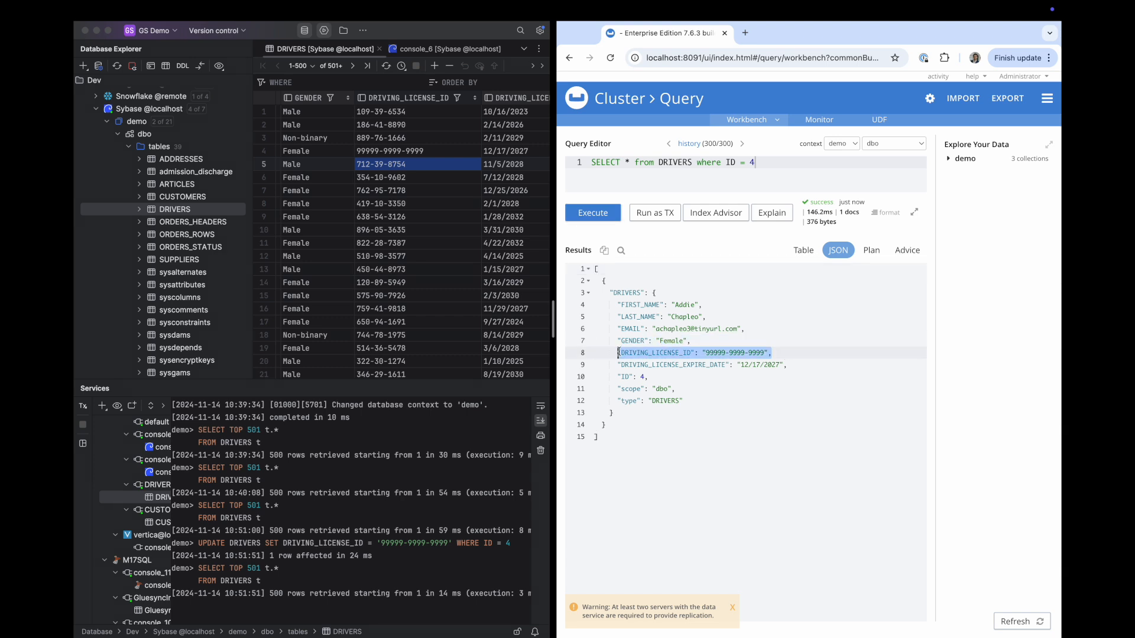
click(743, 385)
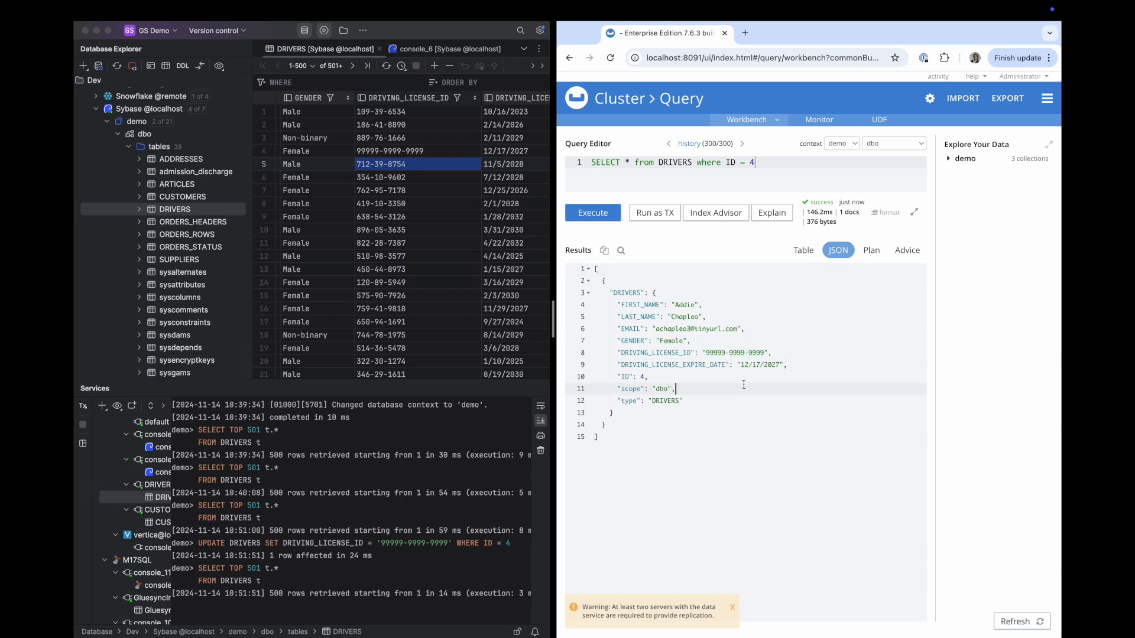
click(743, 378)
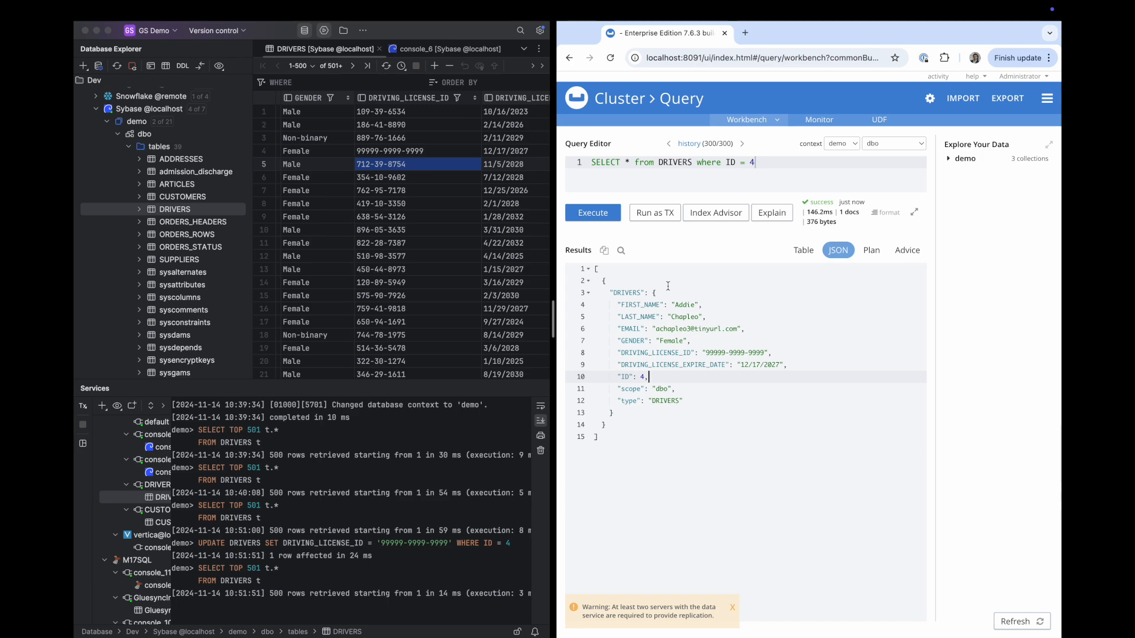
key(ctrl+Up)
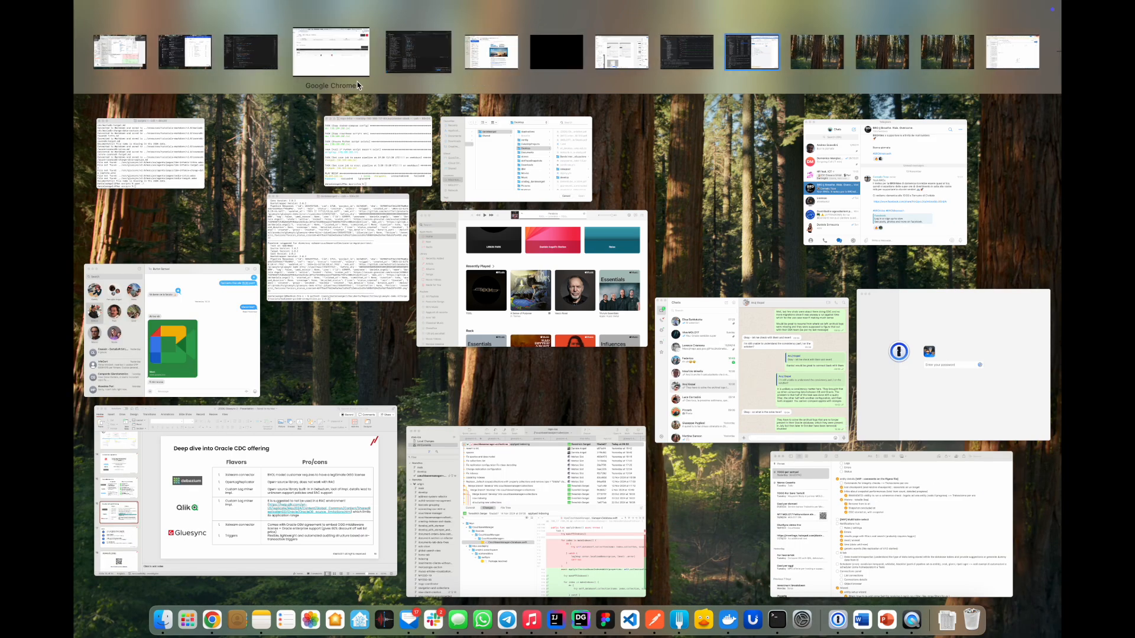
Create a new Gluesync pipeline and choose the Couchbase agent as its source
click(296, 30)
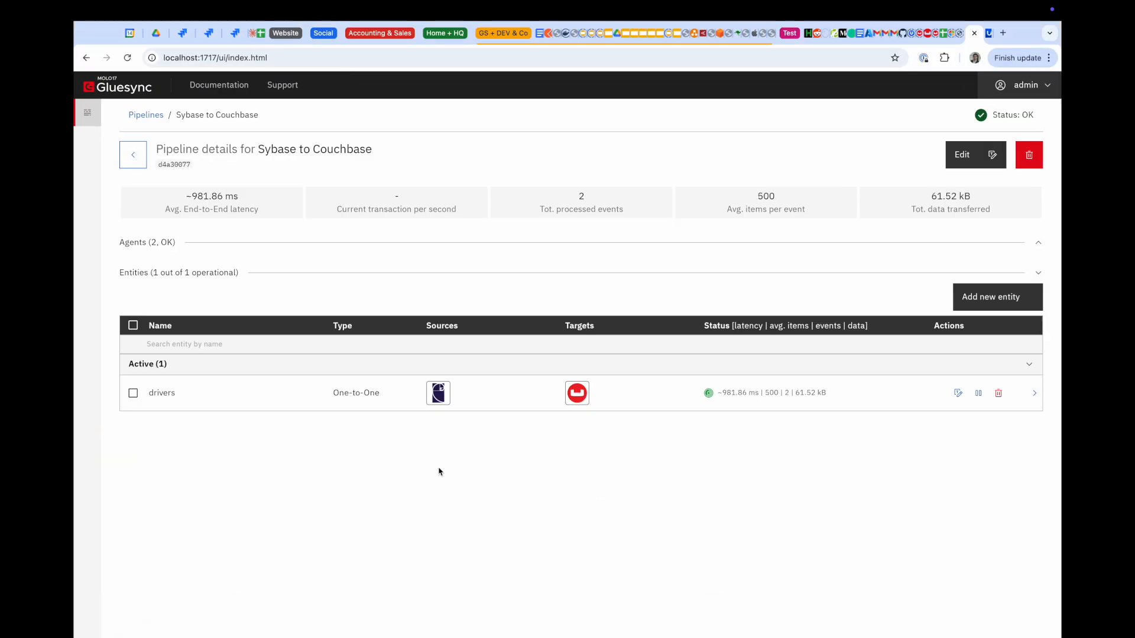
click(140, 158)
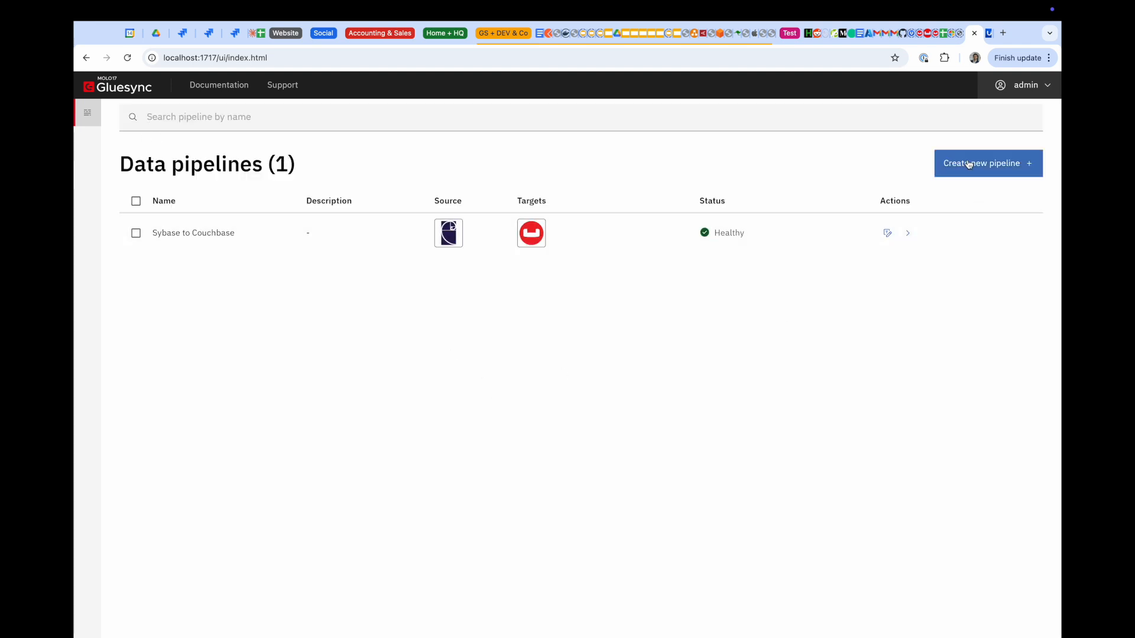
click(968, 164)
click(630, 306)
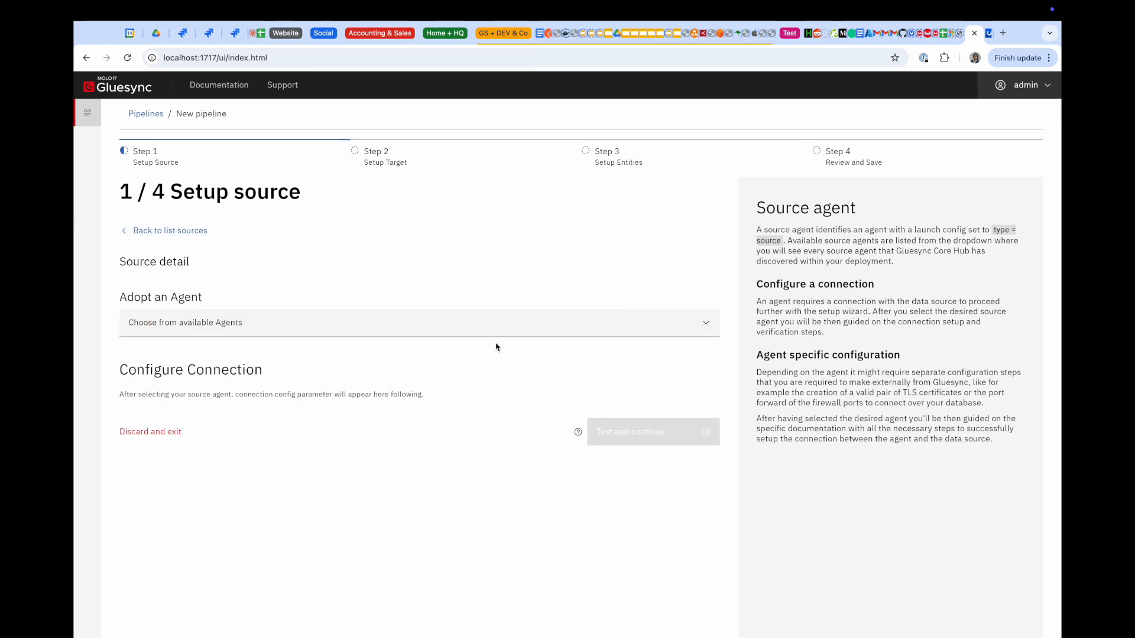
click(371, 383)
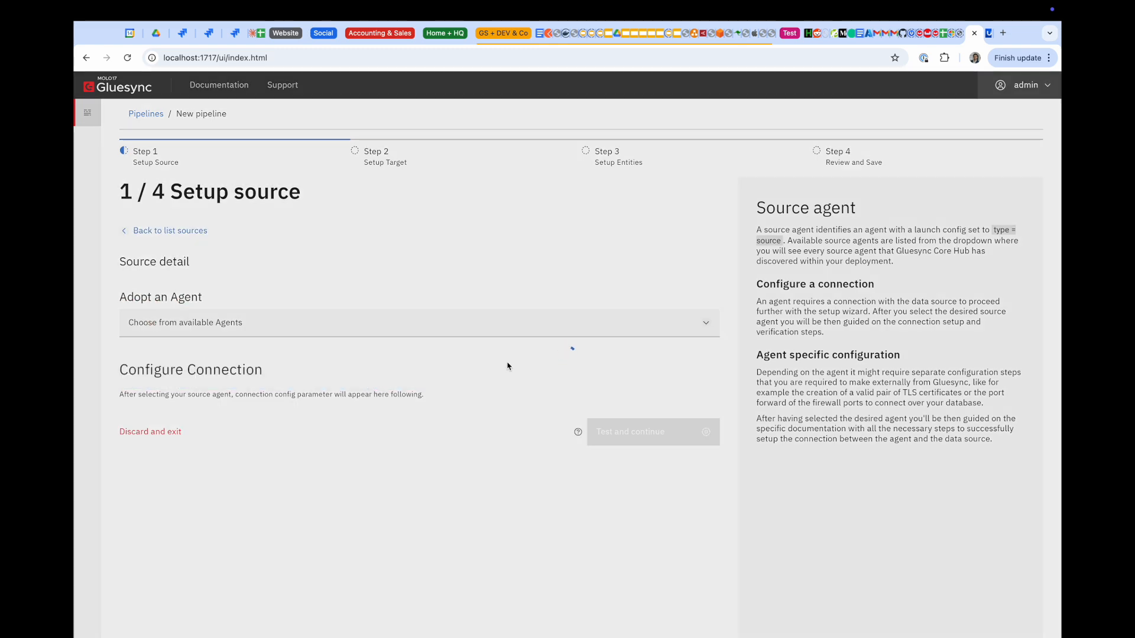
Enter host couchbase, bucket demo, the username and password, then test and save the connection
scroll(507, 363, down, 7)
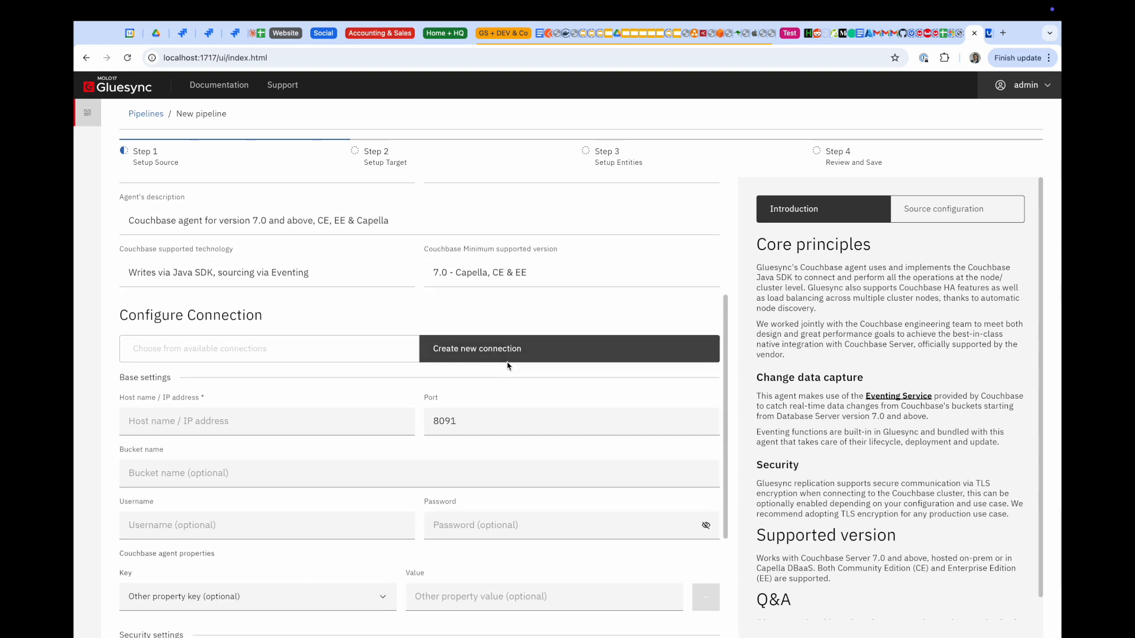
click(335, 234)
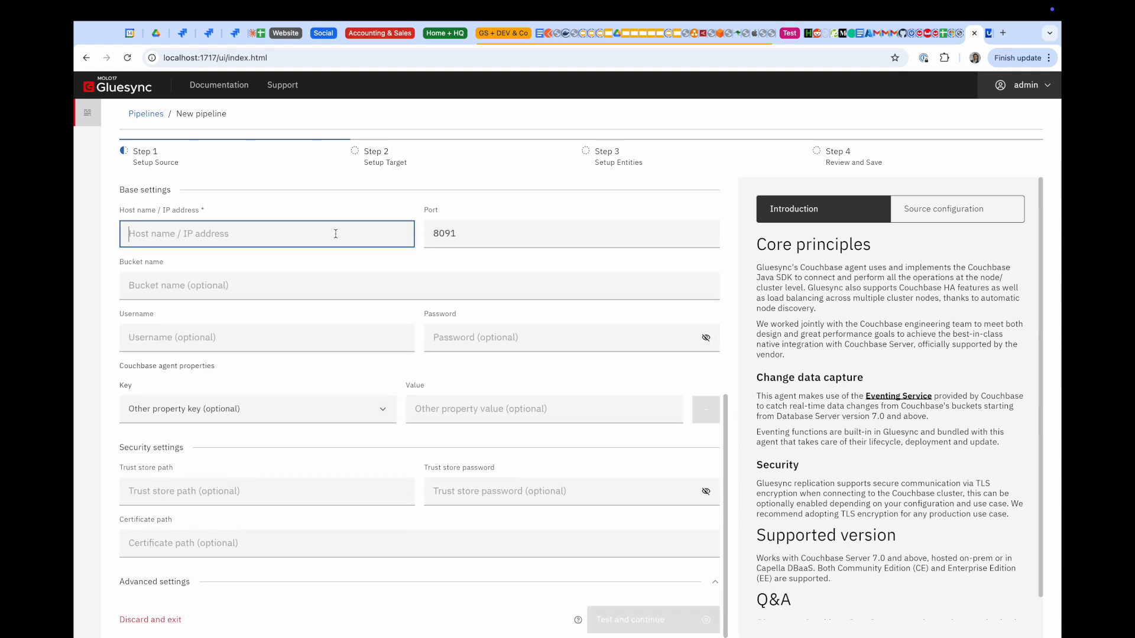
text(couchbase)
key(Tab)
key(Tab)
text(demo)
key(Tab)
text(gluesyncp)
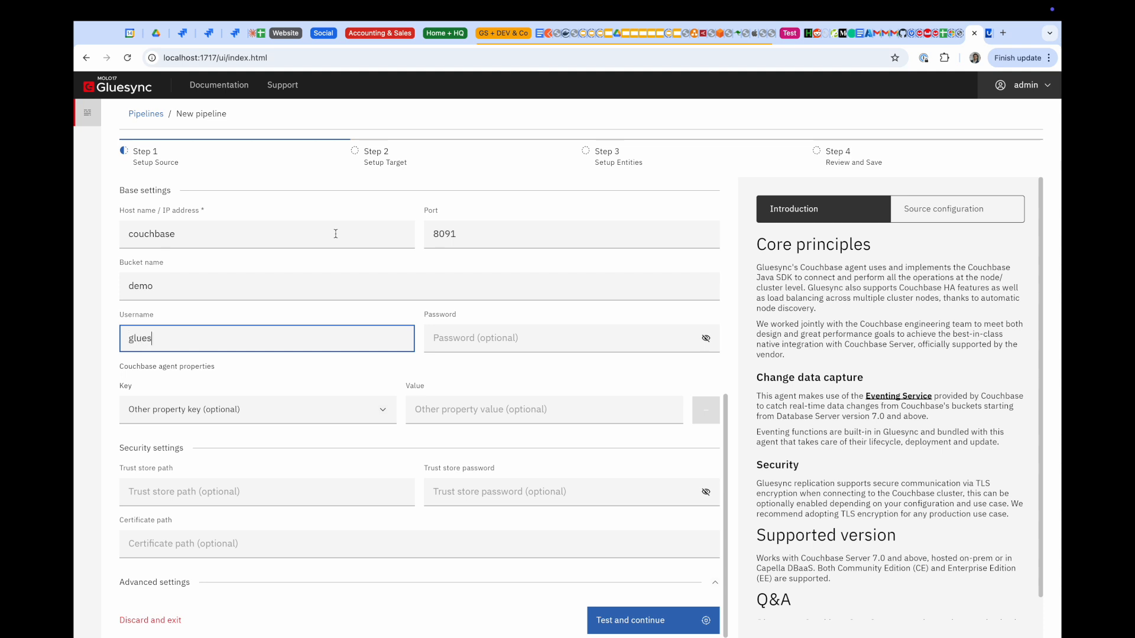
key(BackSpace)
key(Tab)
text(gluesyn)
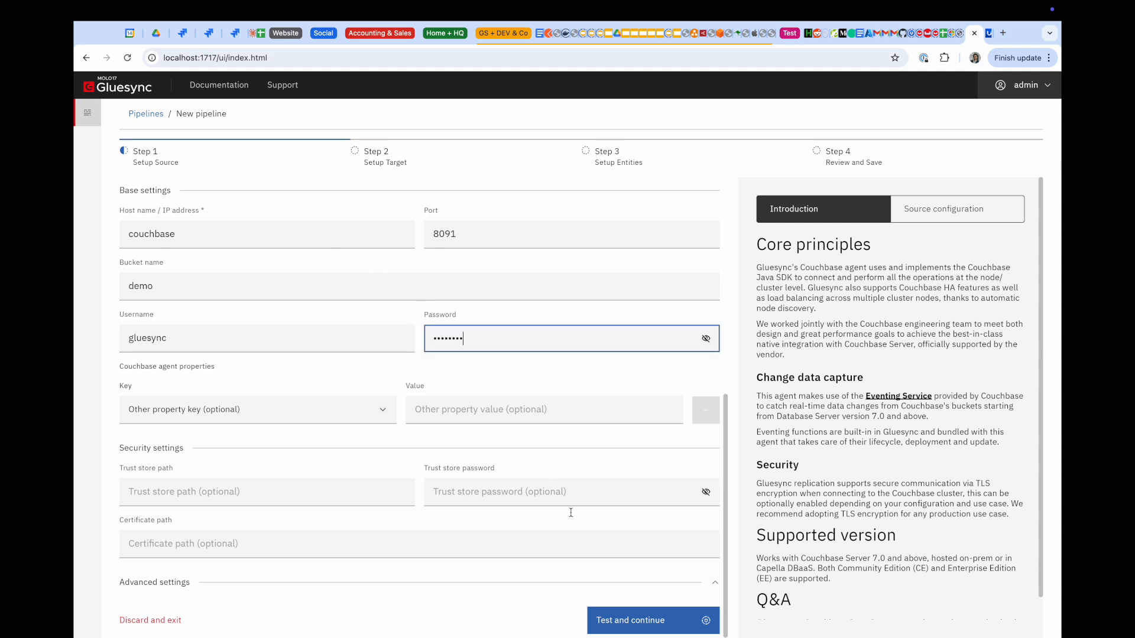
click(621, 618)
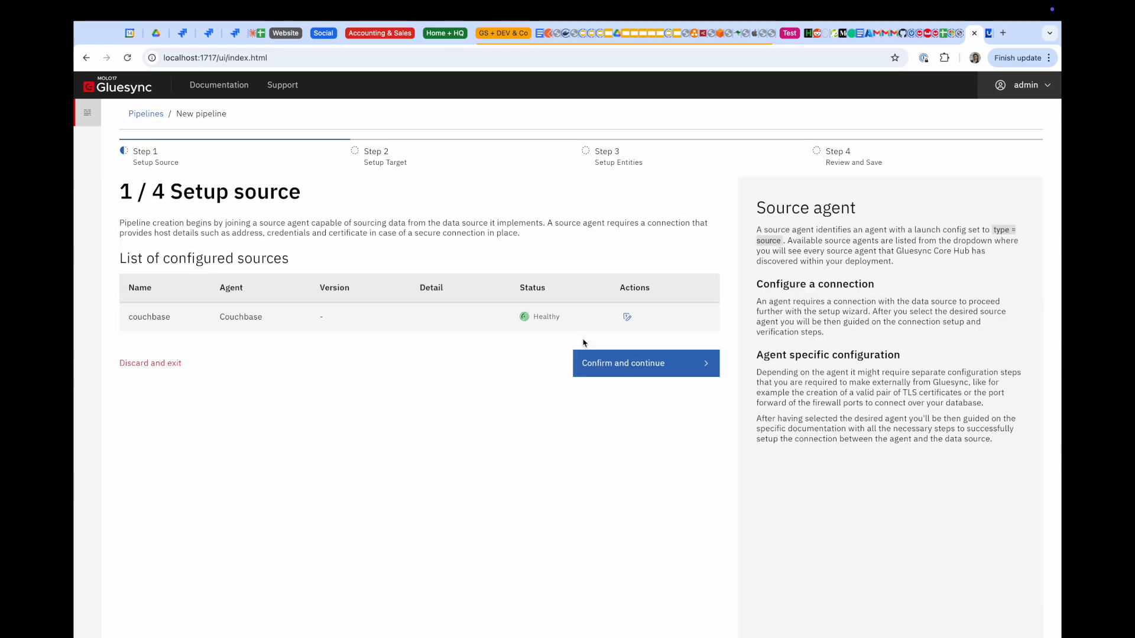
Confirm the source and add a SAP (Sybase) ASE Triggers agent as the target
click(615, 365)
click(650, 303)
click(504, 324)
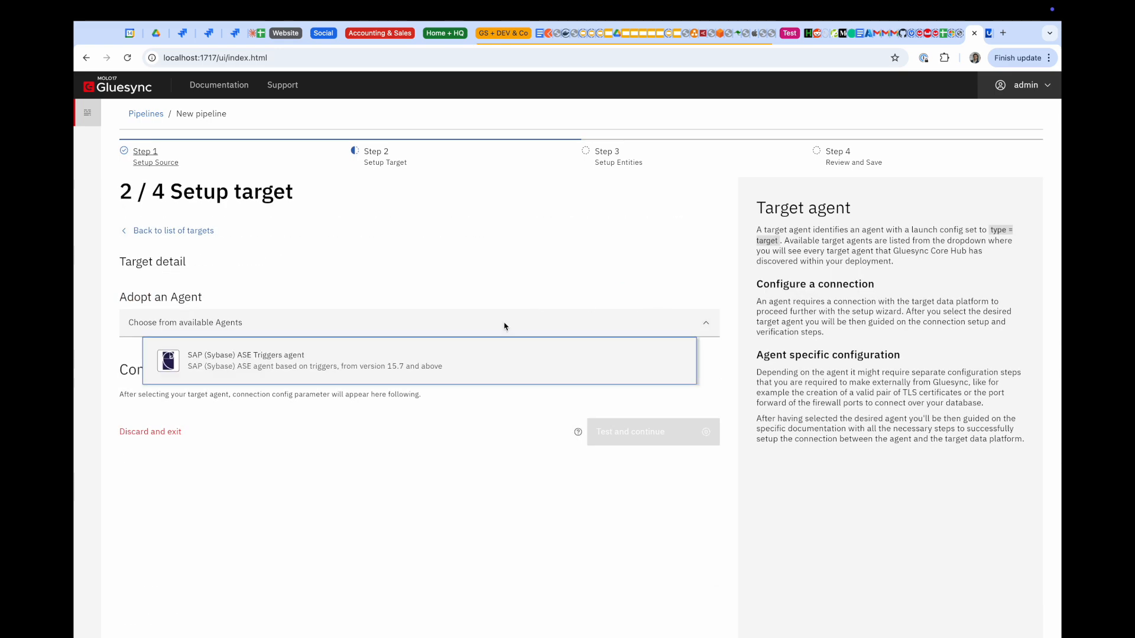
click(360, 358)
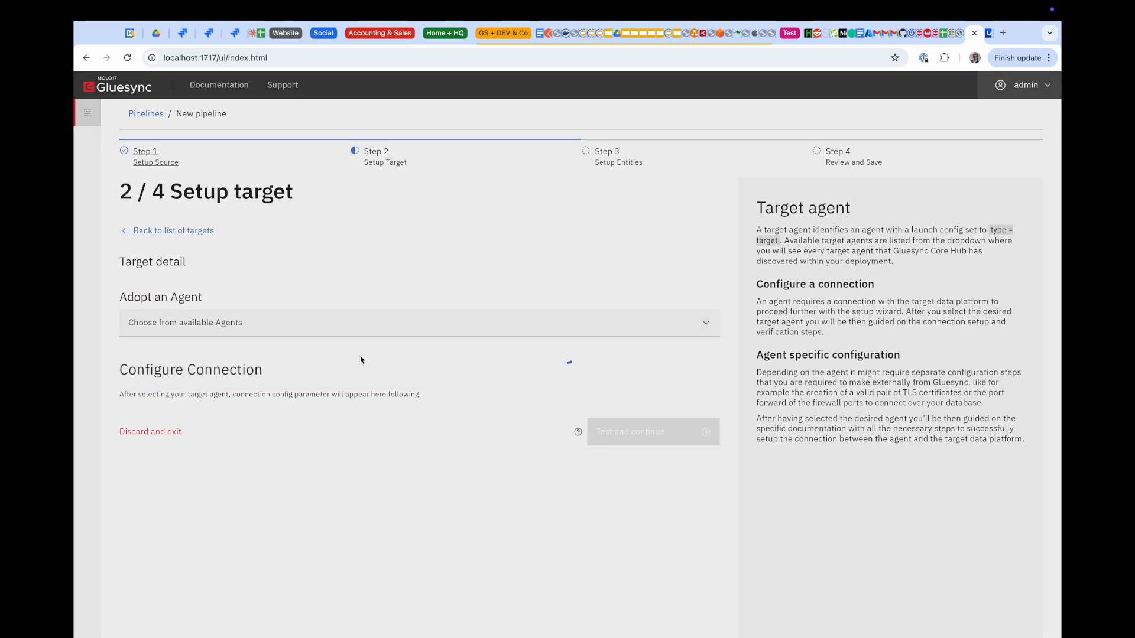
Enter host sybase, database demo, user sa and its password, then test, save and confirm
scroll(361, 359, down, 5)
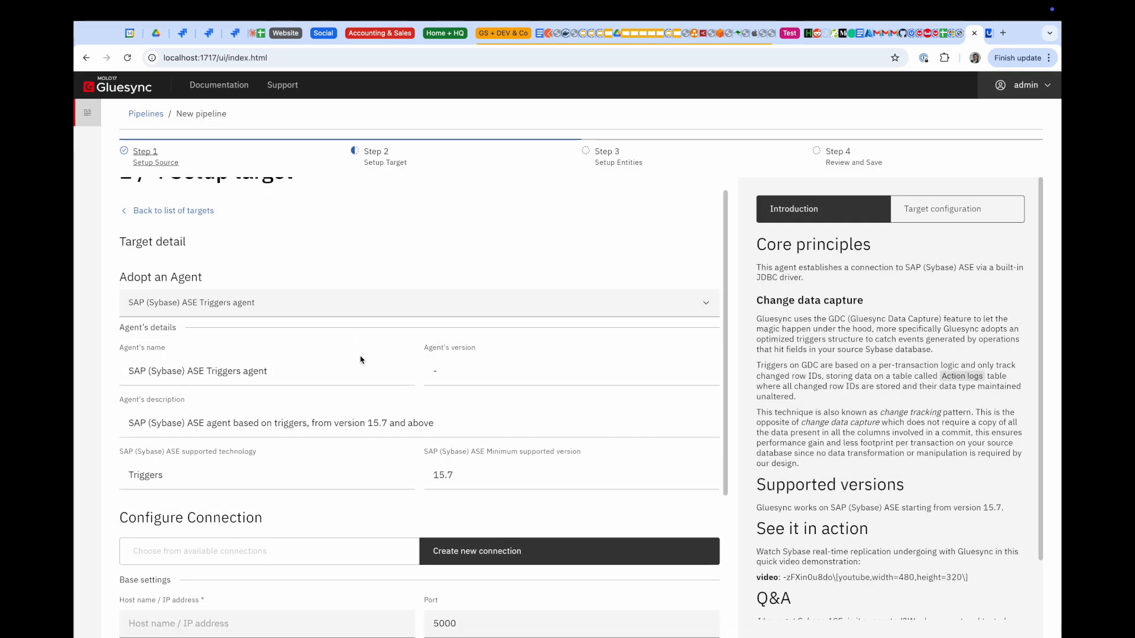
click(325, 403)
text(sybase)
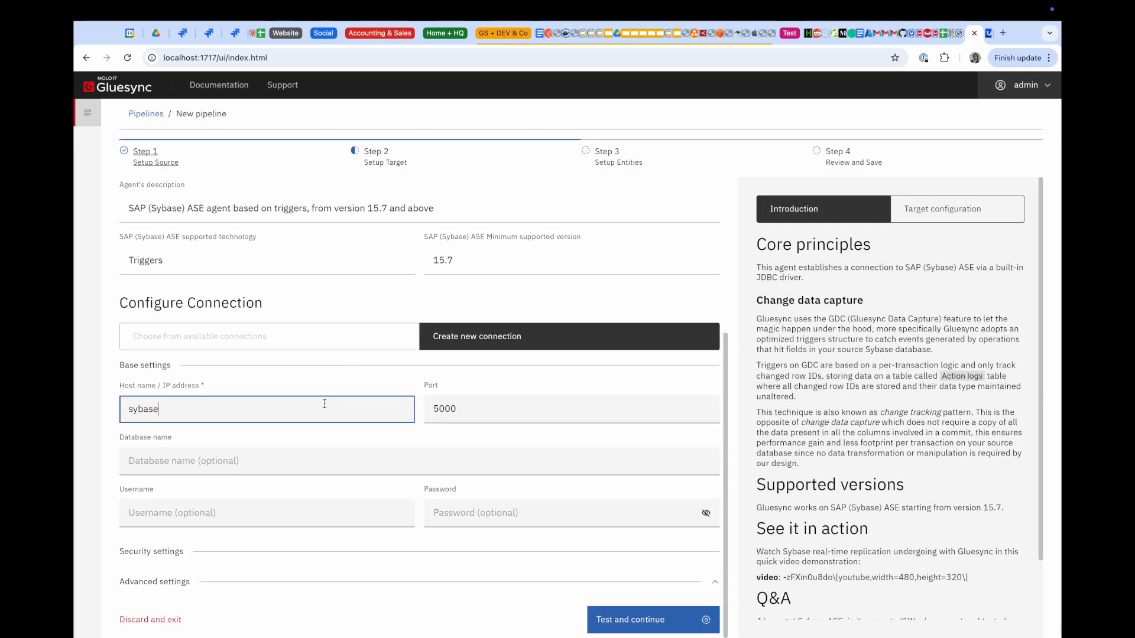
click(326, 462)
text(demo)
key(Tab)
text(sa)
key(Tab)
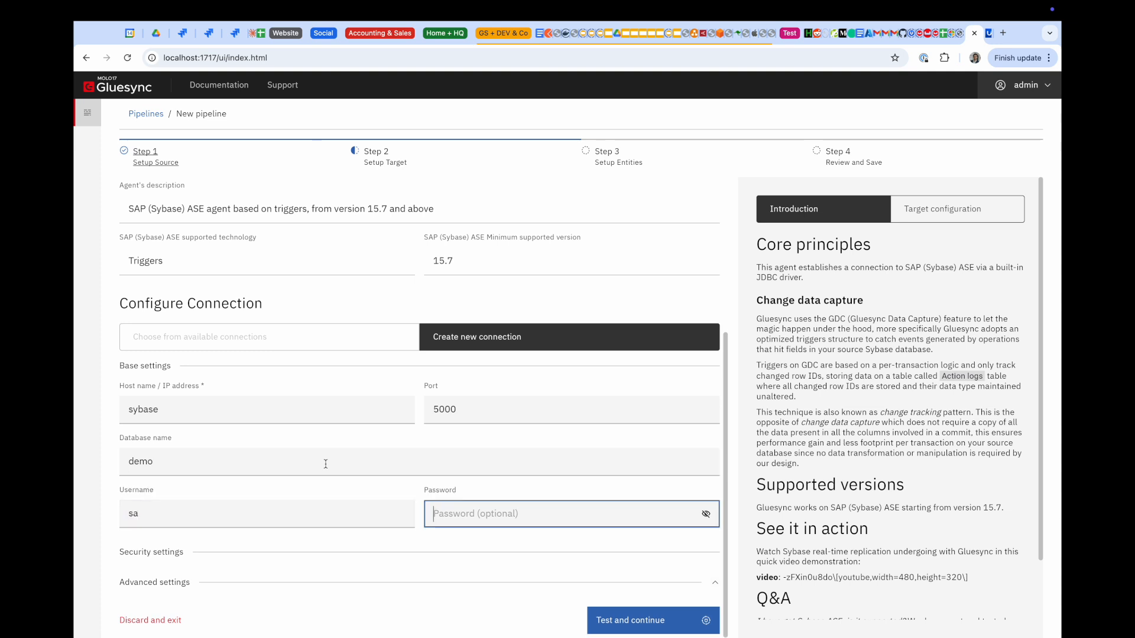
text(password)
click(608, 621)
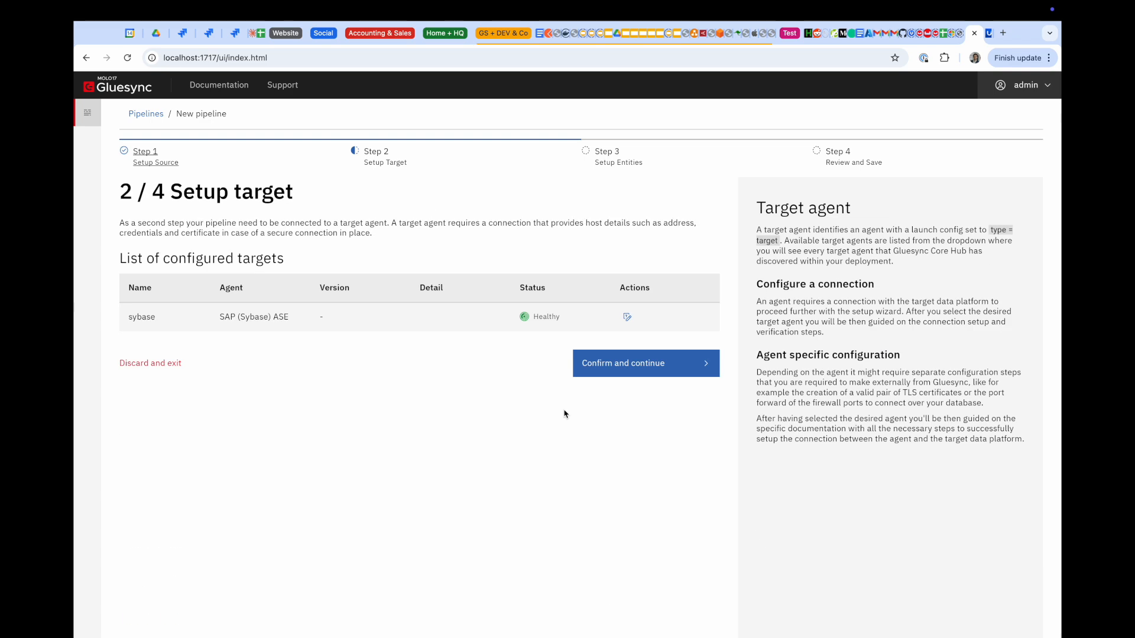
click(623, 366)
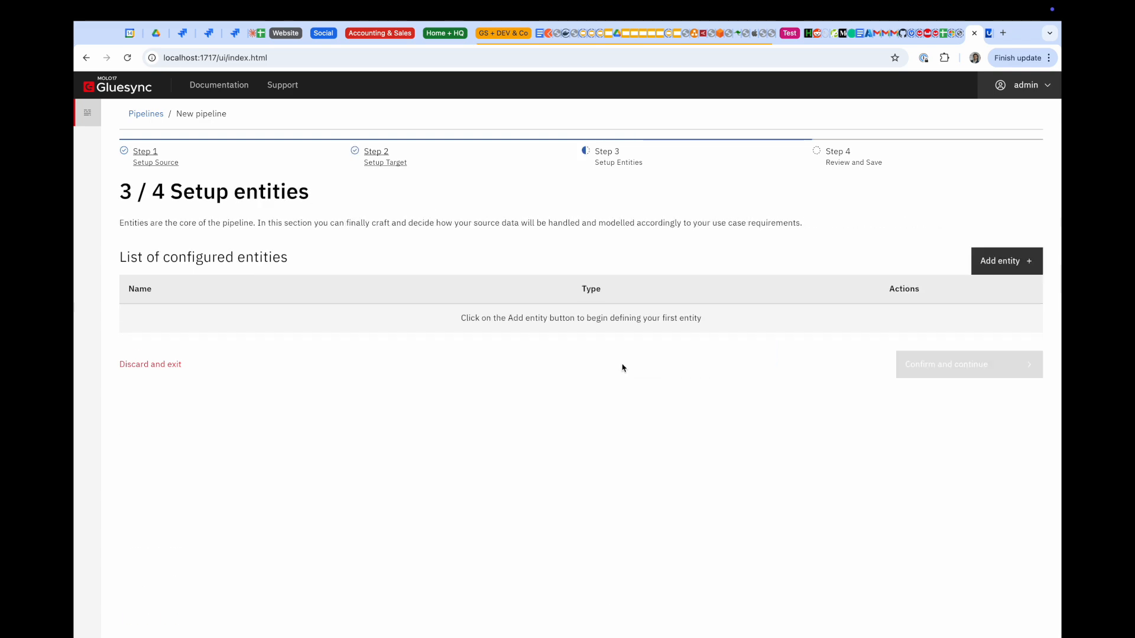
Add an entity named drivers from the dbo DRIVERS table with all fields selected
click(994, 260)
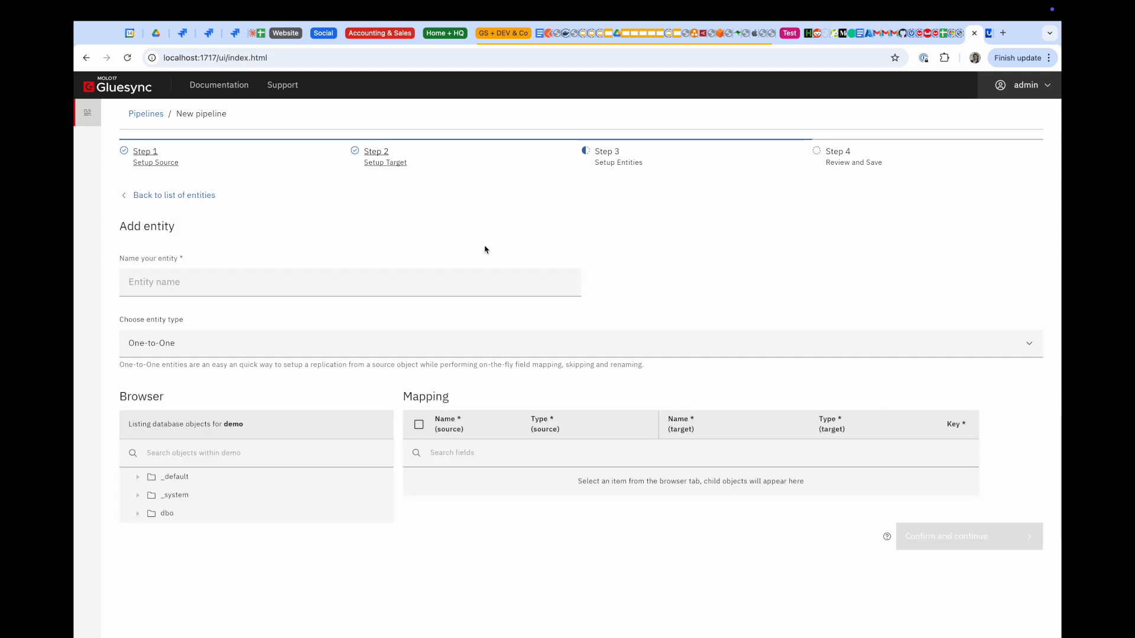
click(384, 274)
text(dr)
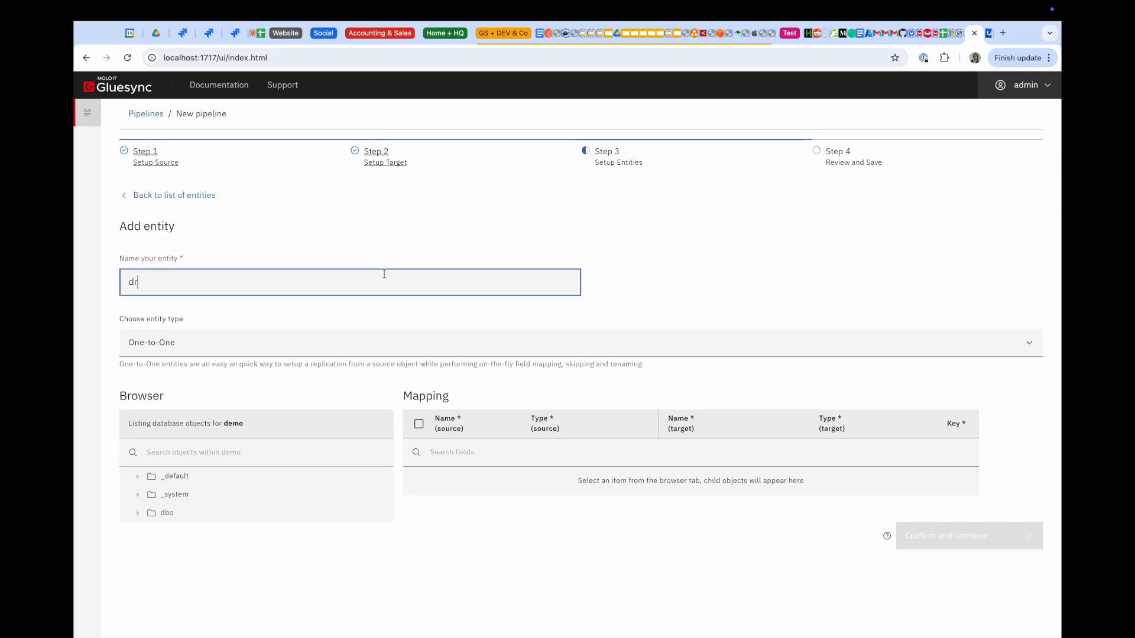
text(ivers)
click(138, 513)
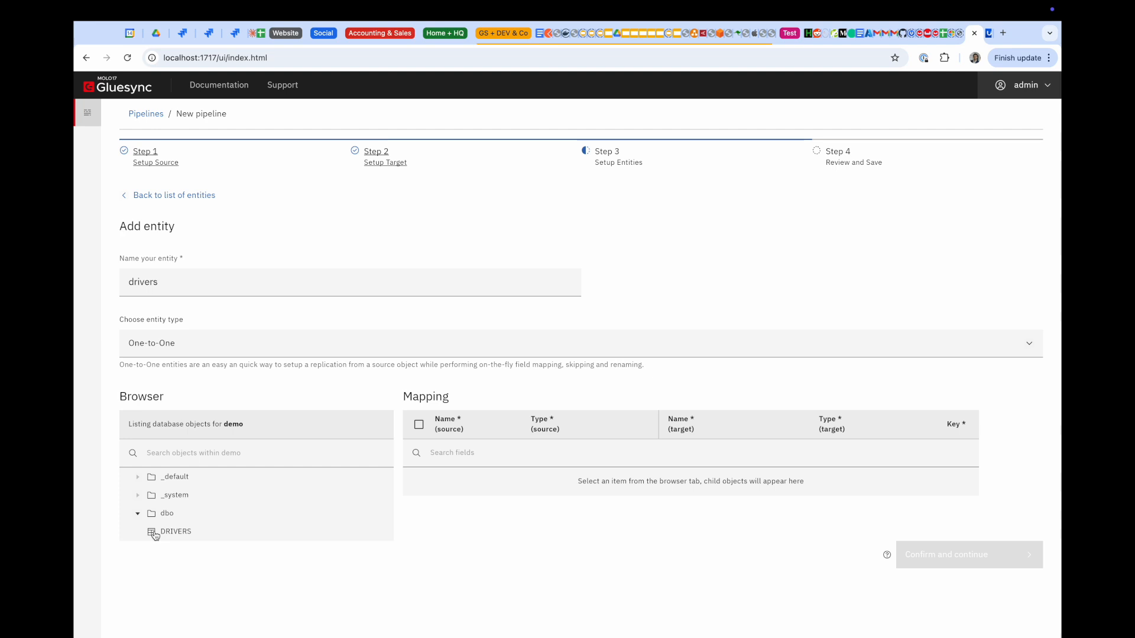
click(155, 533)
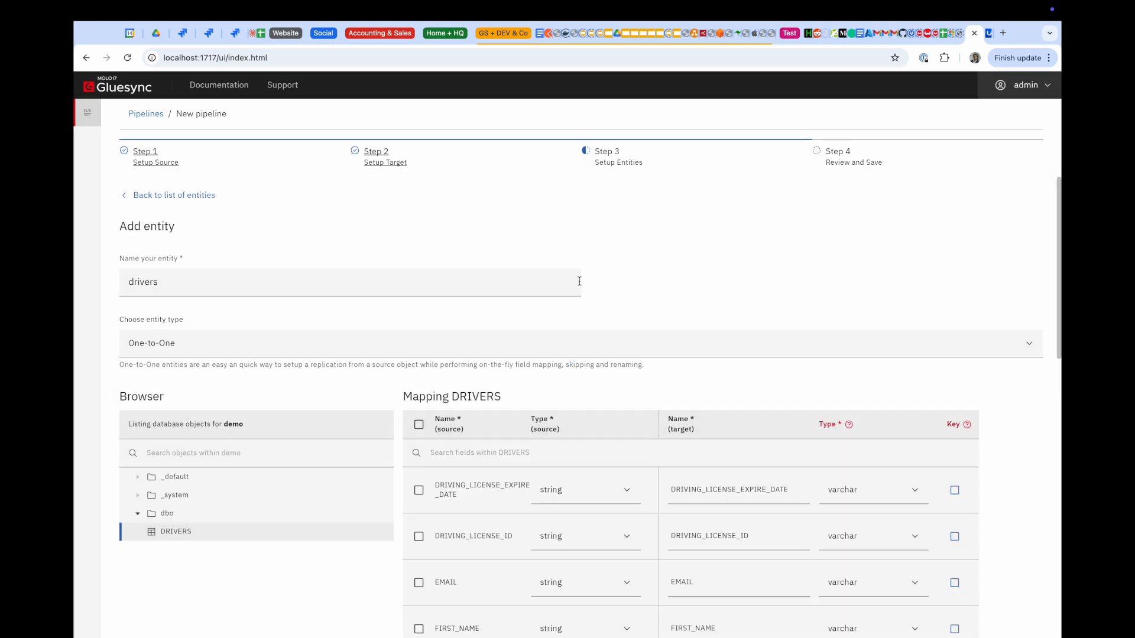
scroll(579, 281, down, 5)
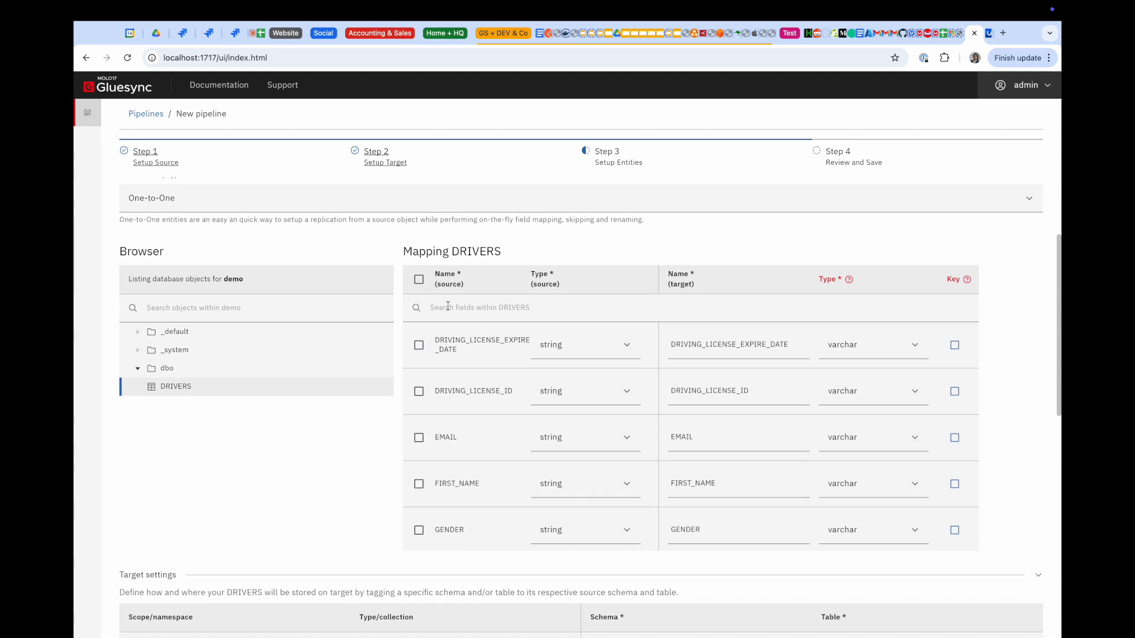
click(419, 280)
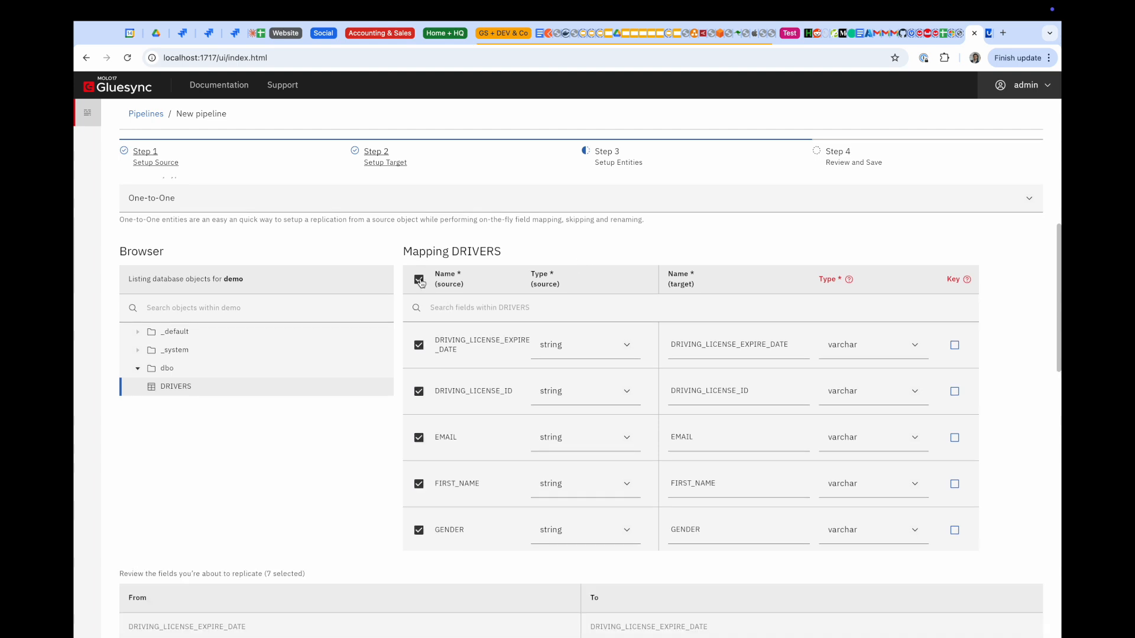
scroll(692, 428, down, 5)
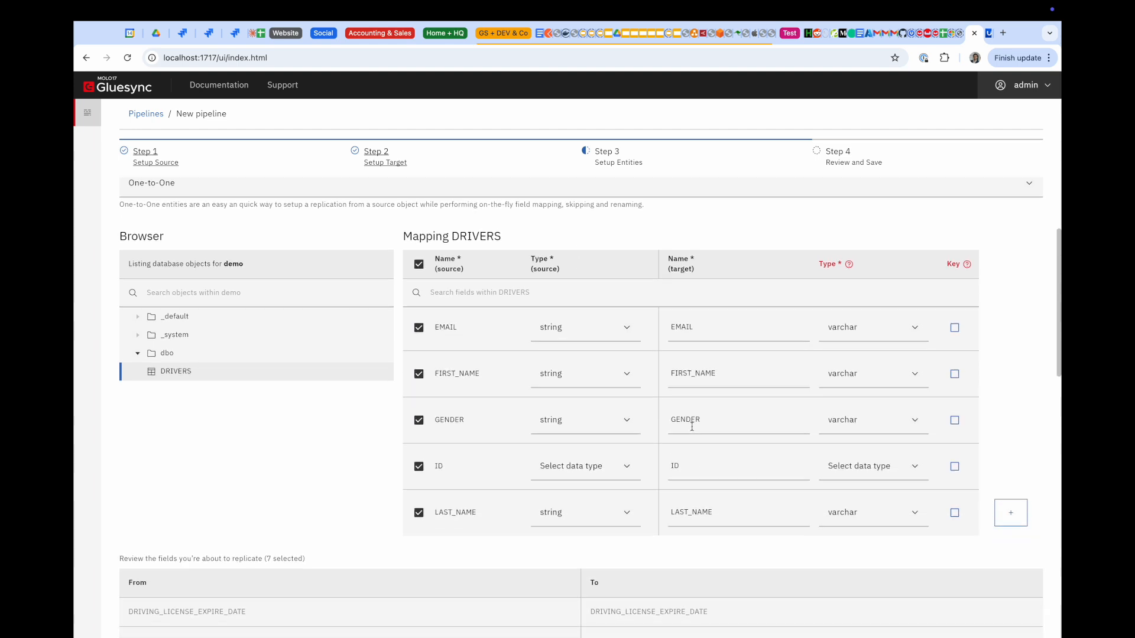
scroll(691, 426, up, 4)
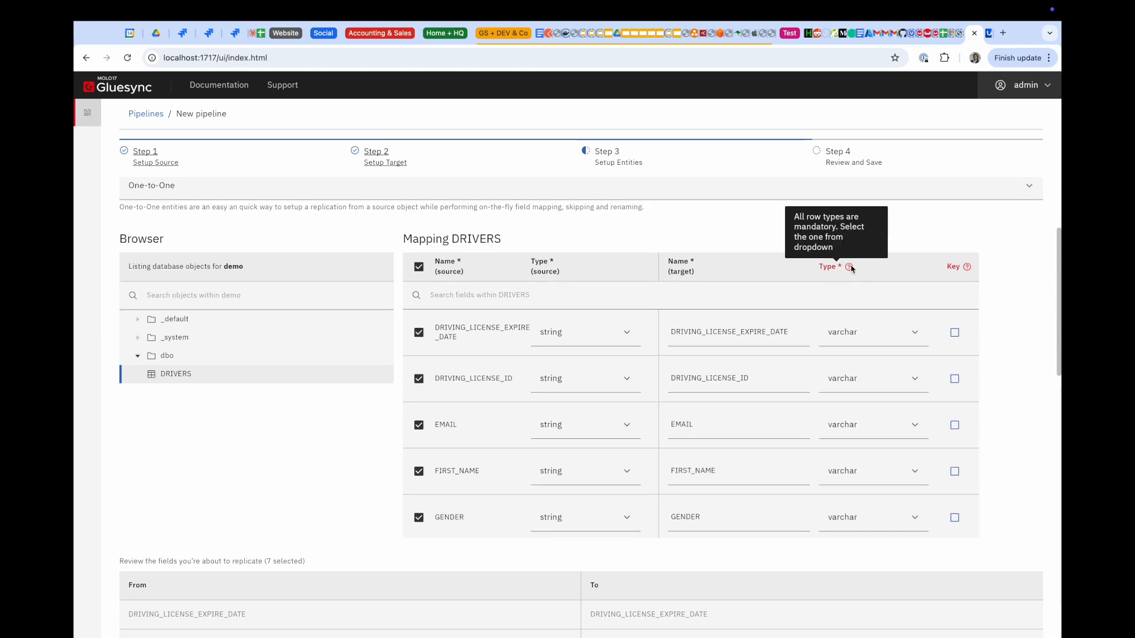
scroll(802, 376, down, 1)
scroll(802, 376, down, 3)
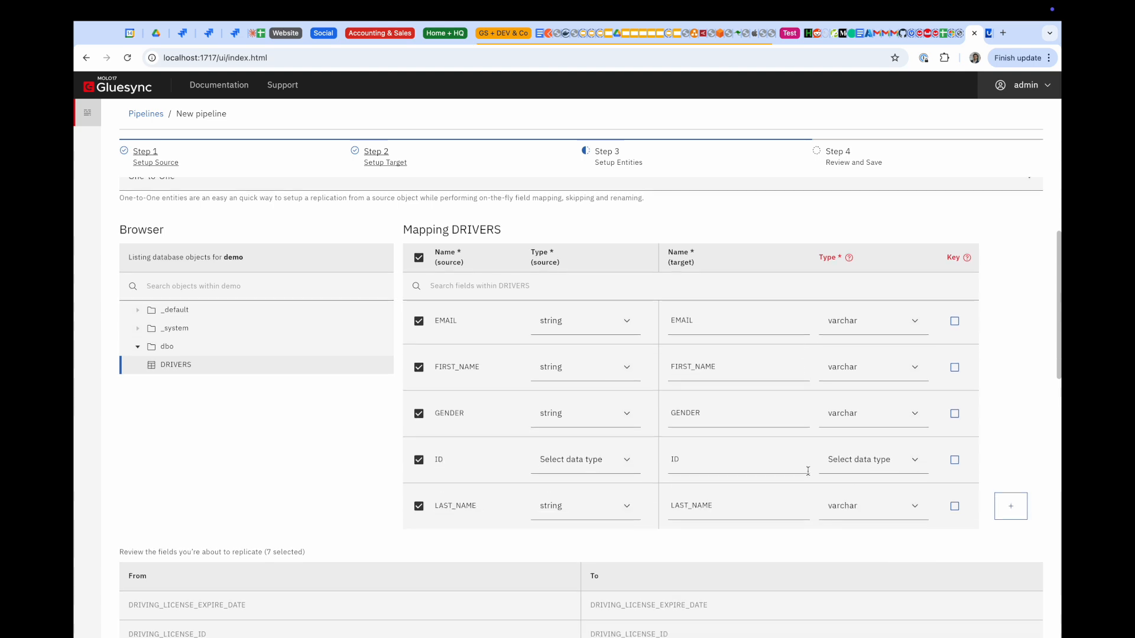
Set the ID field's source type to int and mark it as the key
click(598, 463)
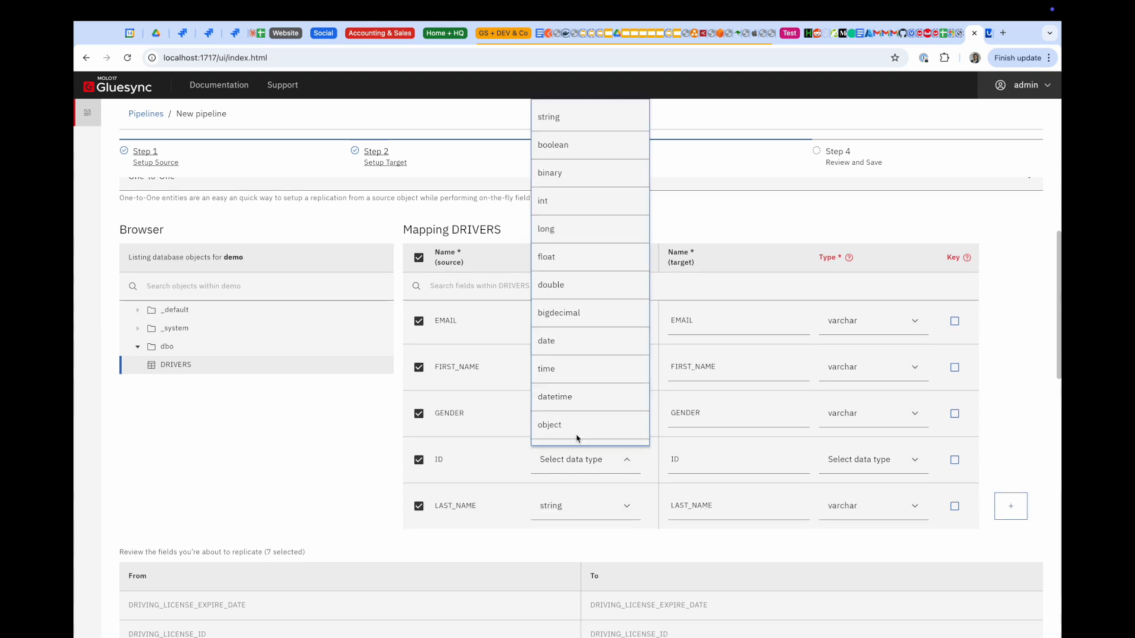
click(578, 201)
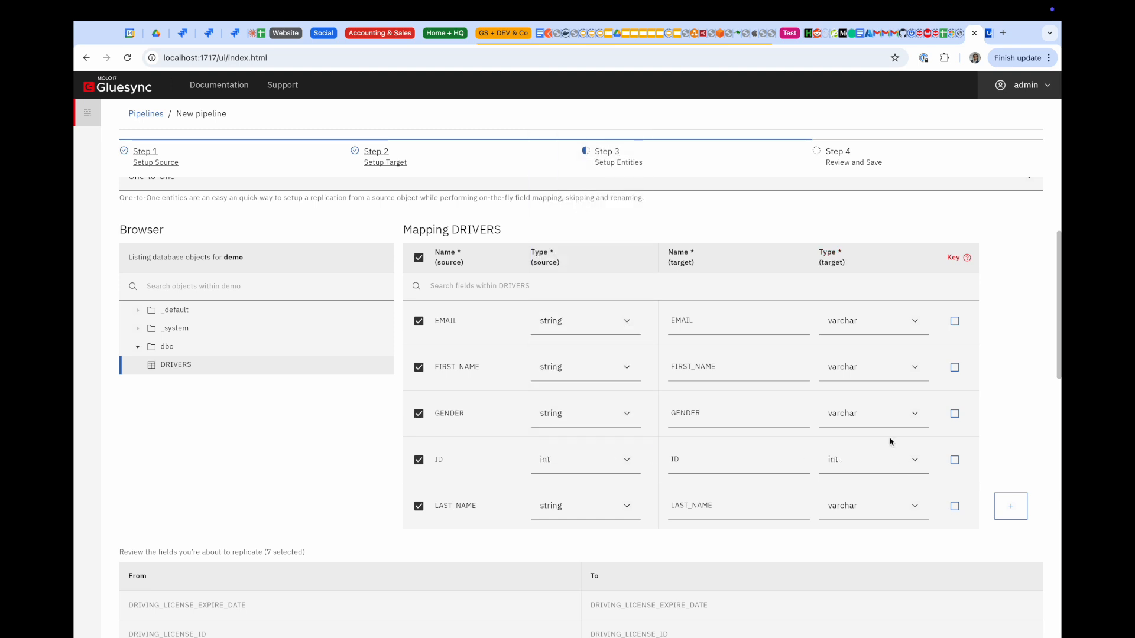
scroll(851, 460, down, 1)
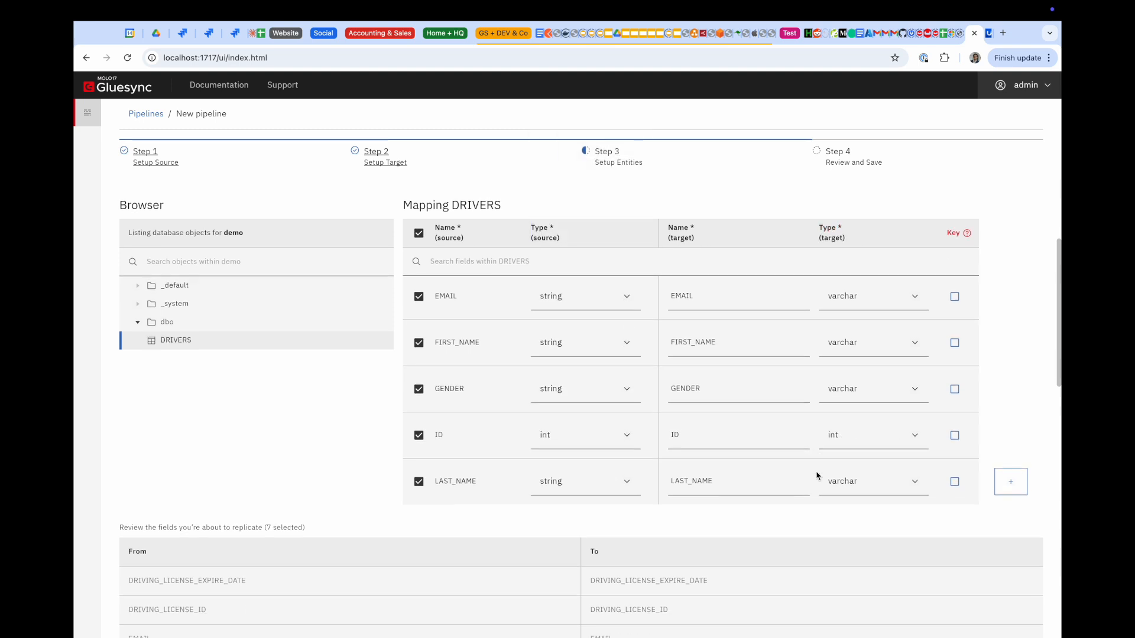
click(953, 437)
scroll(717, 396, down, 2)
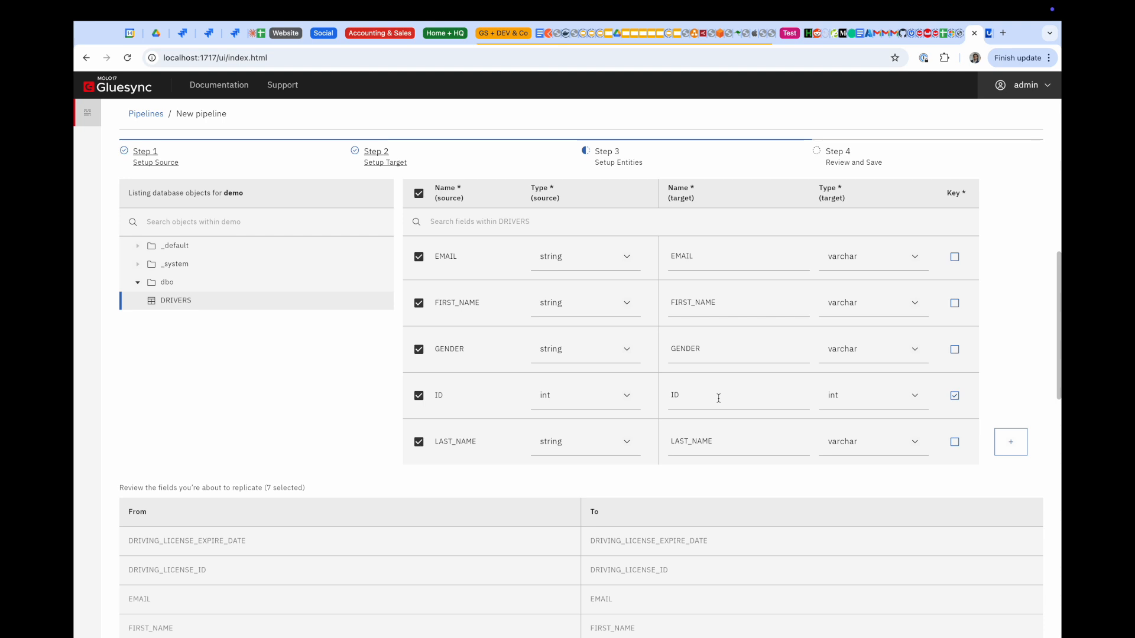
scroll(718, 398, down, 15)
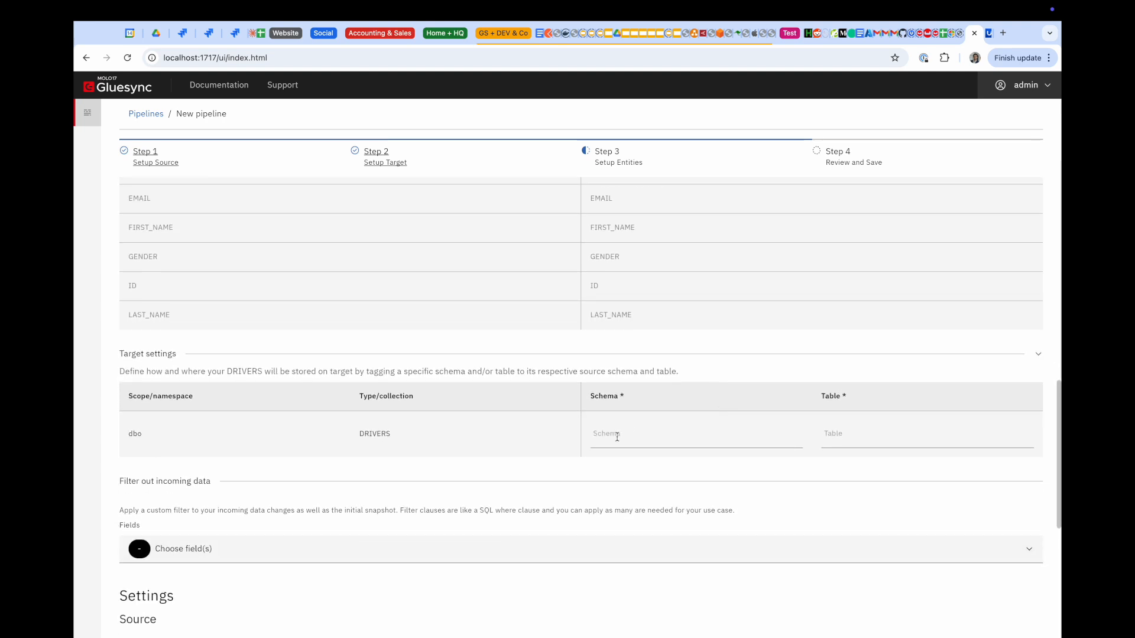
Set the target schema to dbo and the target table to DRIVERS
click(617, 436)
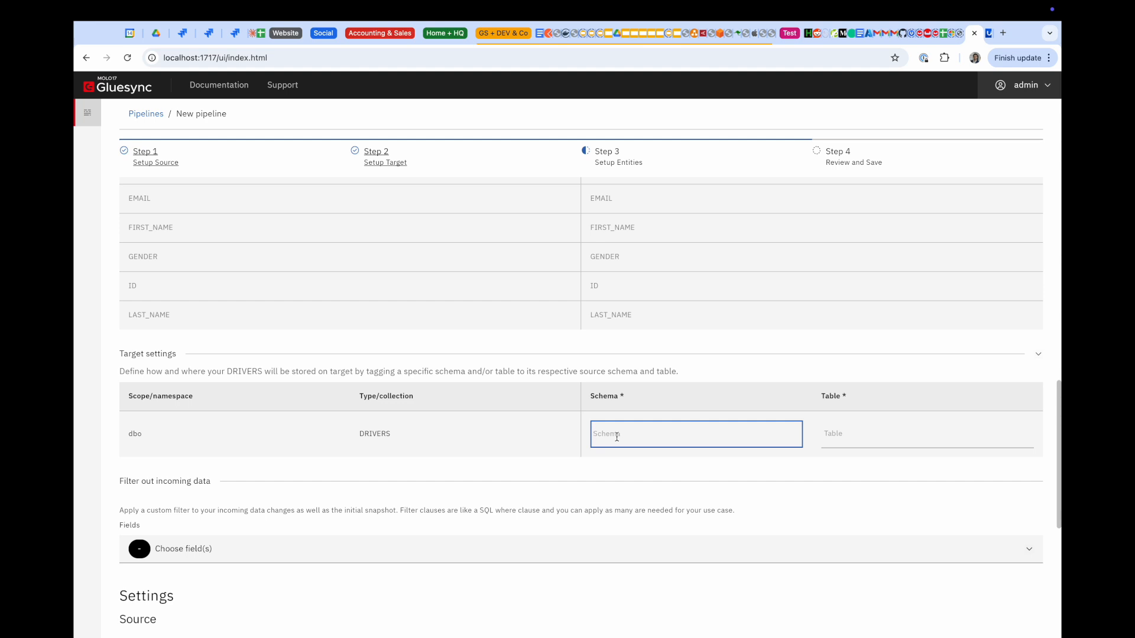
text(dbo)
key(Tab)
text(DS)
key(BackSpace)
key(BackSpace)
text(DRI)
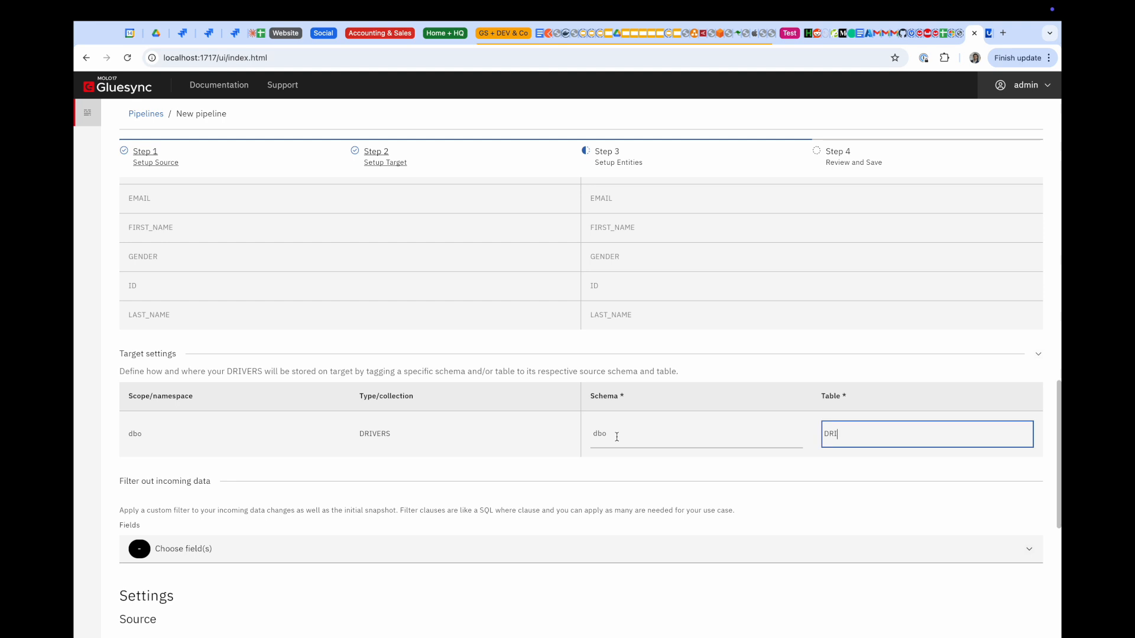
text(VERS)
Keep TTL at 0 and automatic trigger creation enabled, then confirm the entity settings
scroll(615, 484, down, 5)
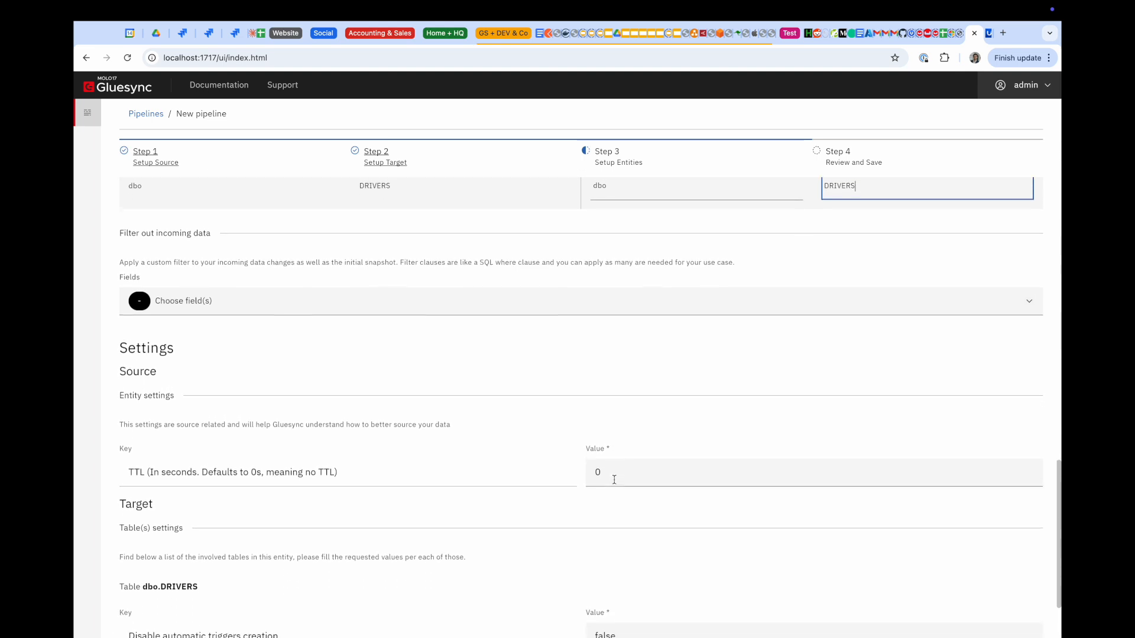
scroll(580, 384, down, 1)
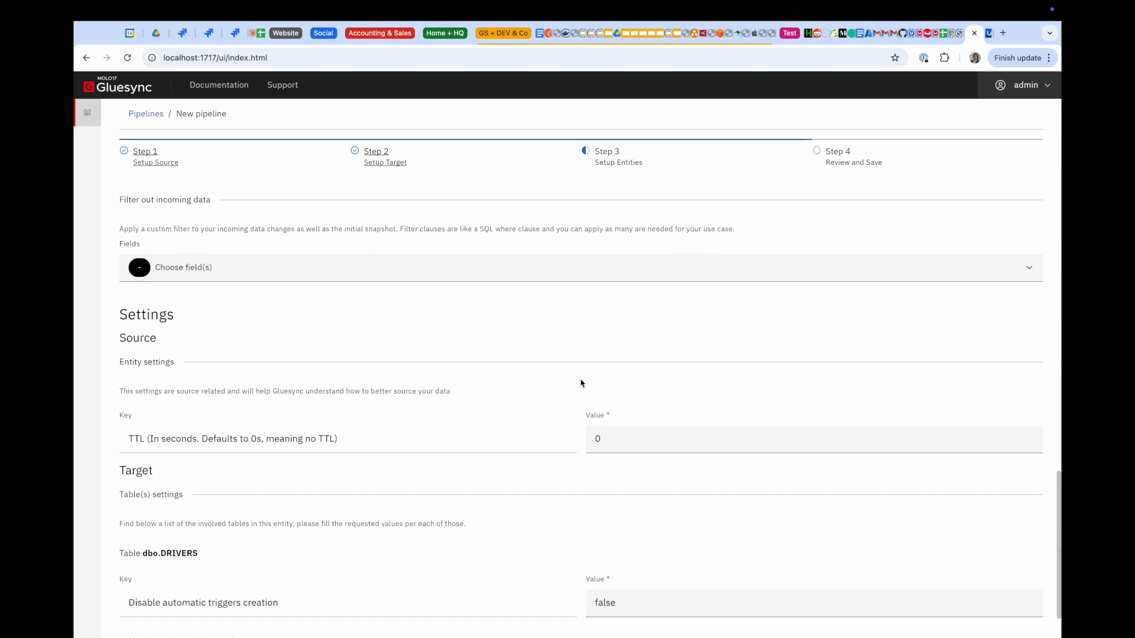
scroll(580, 383, down, 2)
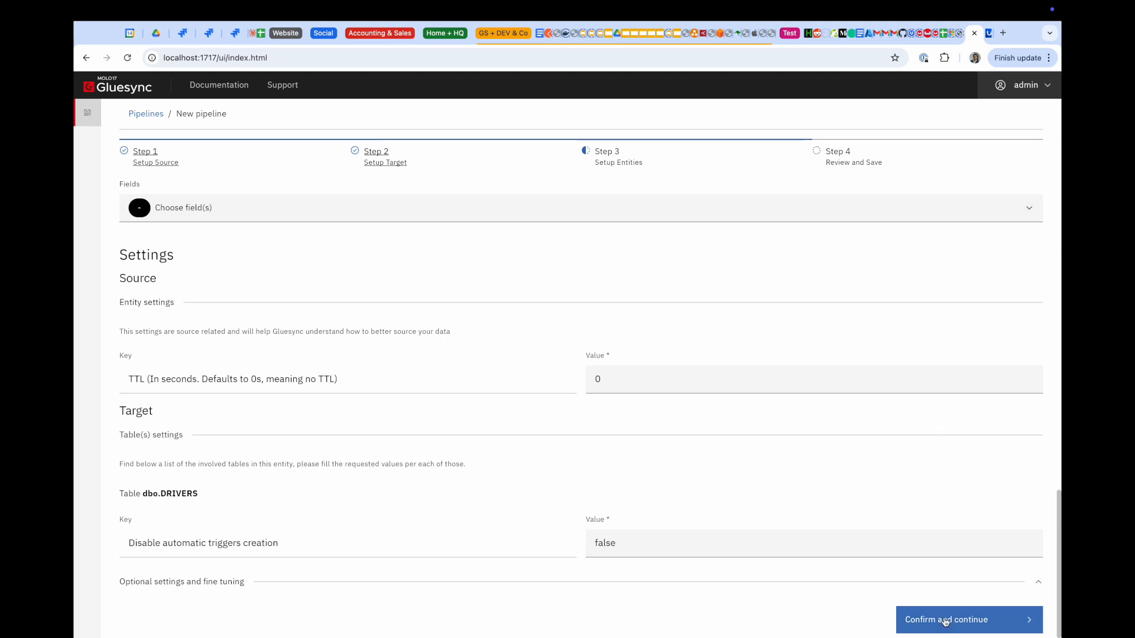
scroll(939, 431, up, 3)
scroll(887, 488, down, 3)
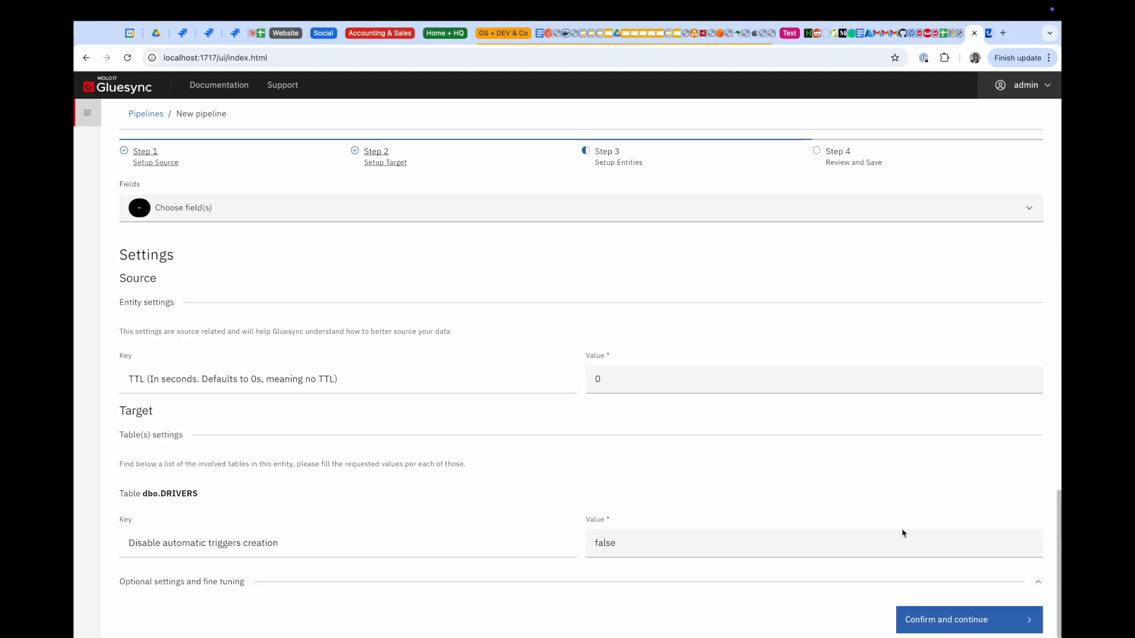
click(923, 619)
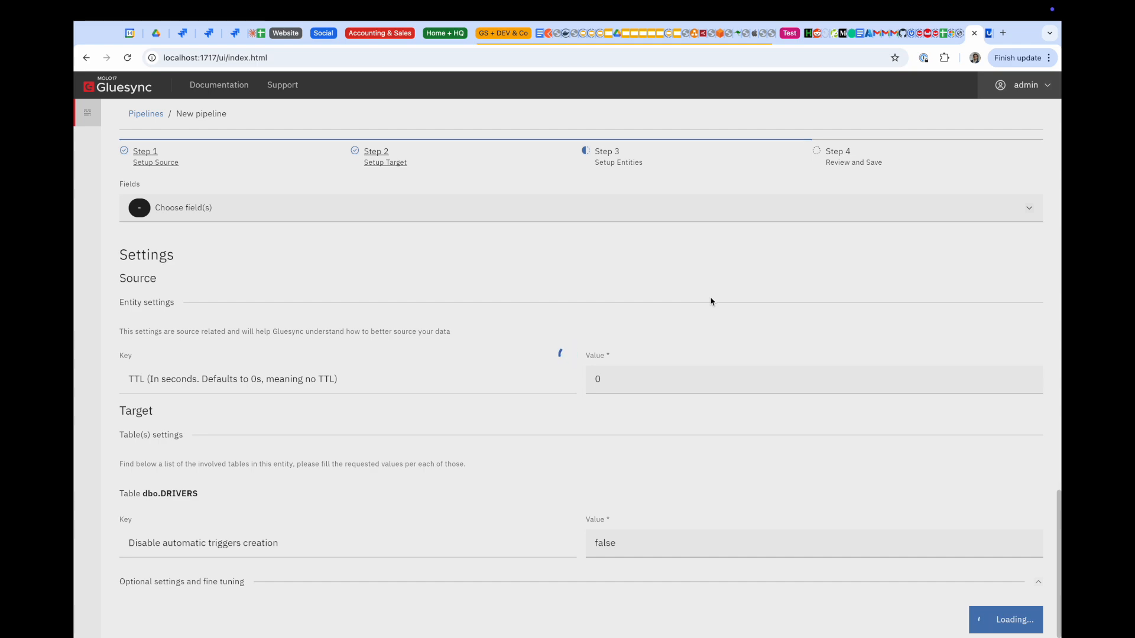
Check the Couchbase Eventing functions page, then return to the Gluesync pipeline wizard
key(ctrl+Up)
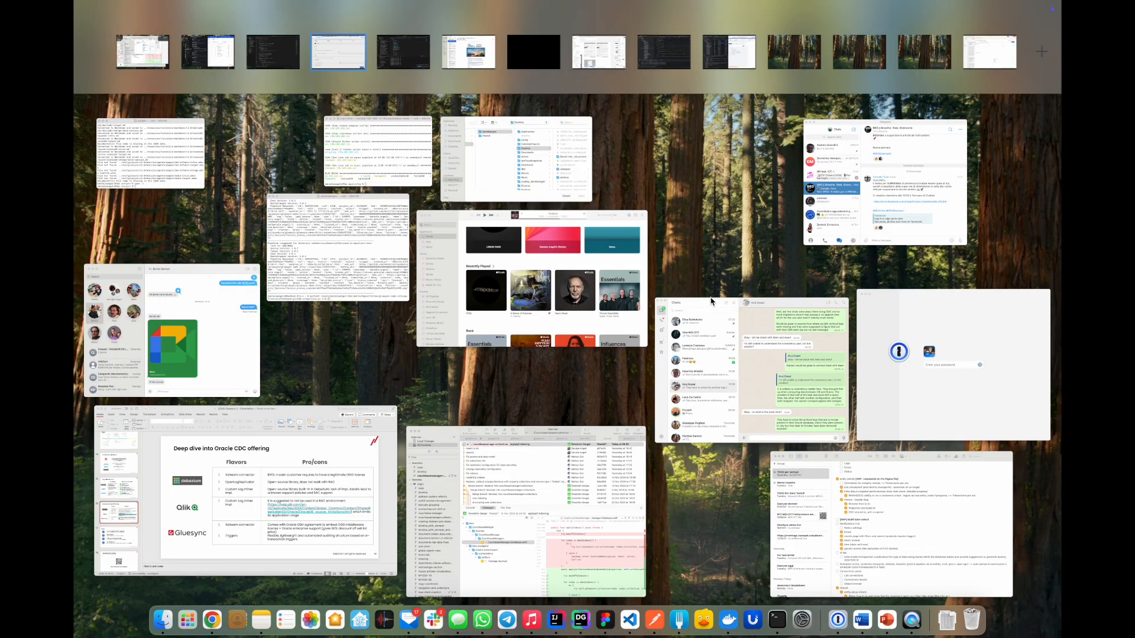
click(728, 52)
click(1047, 99)
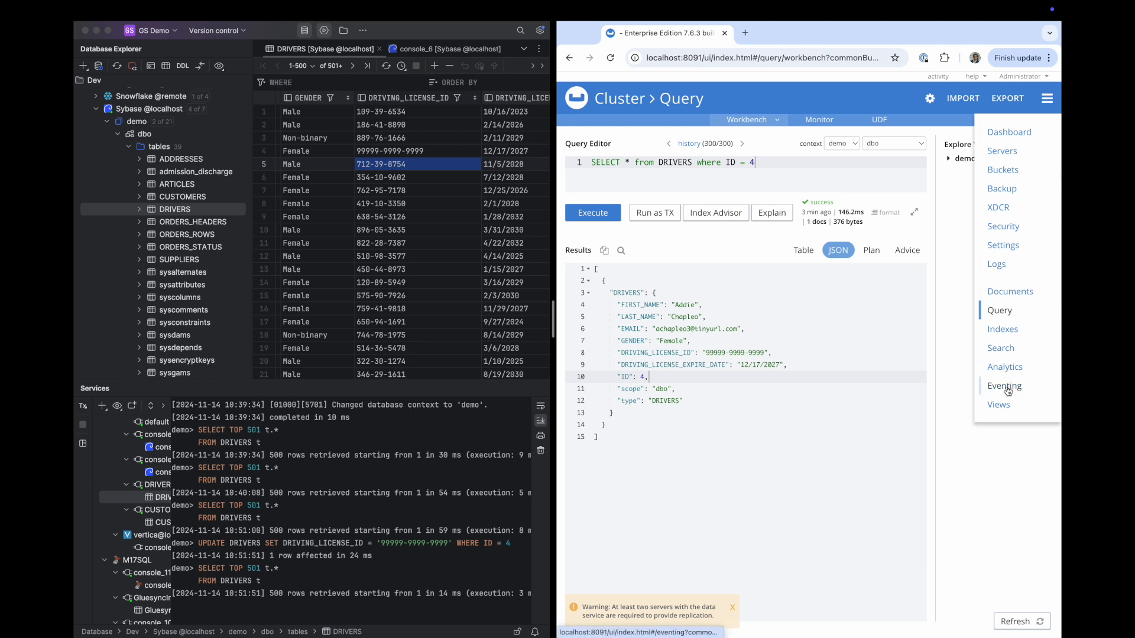
click(1003, 386)
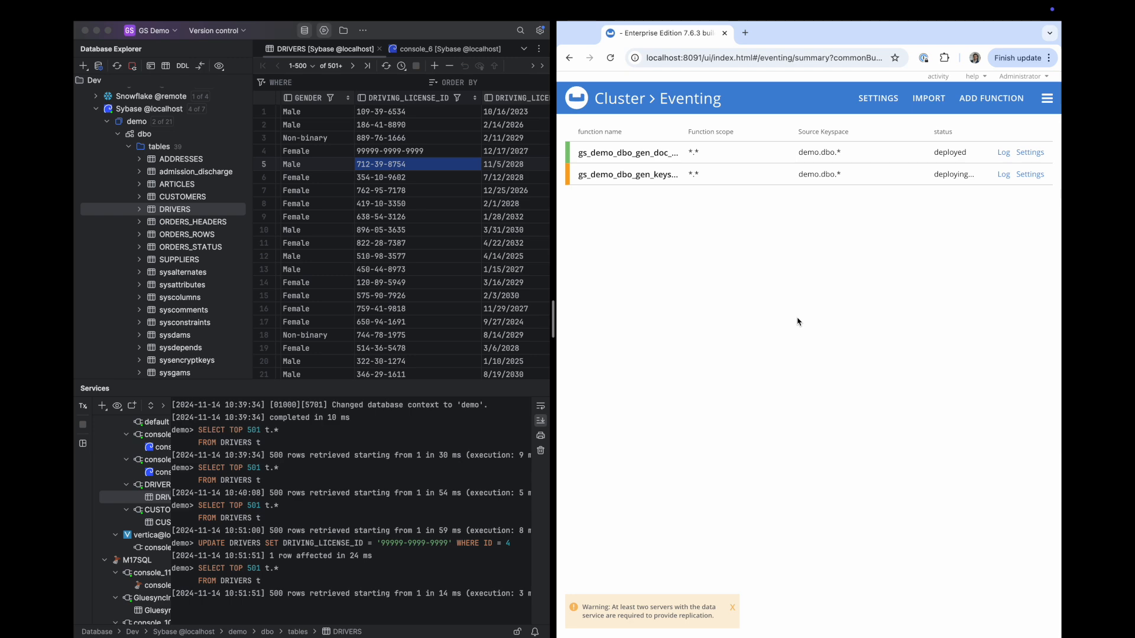
key(ctrl+Up)
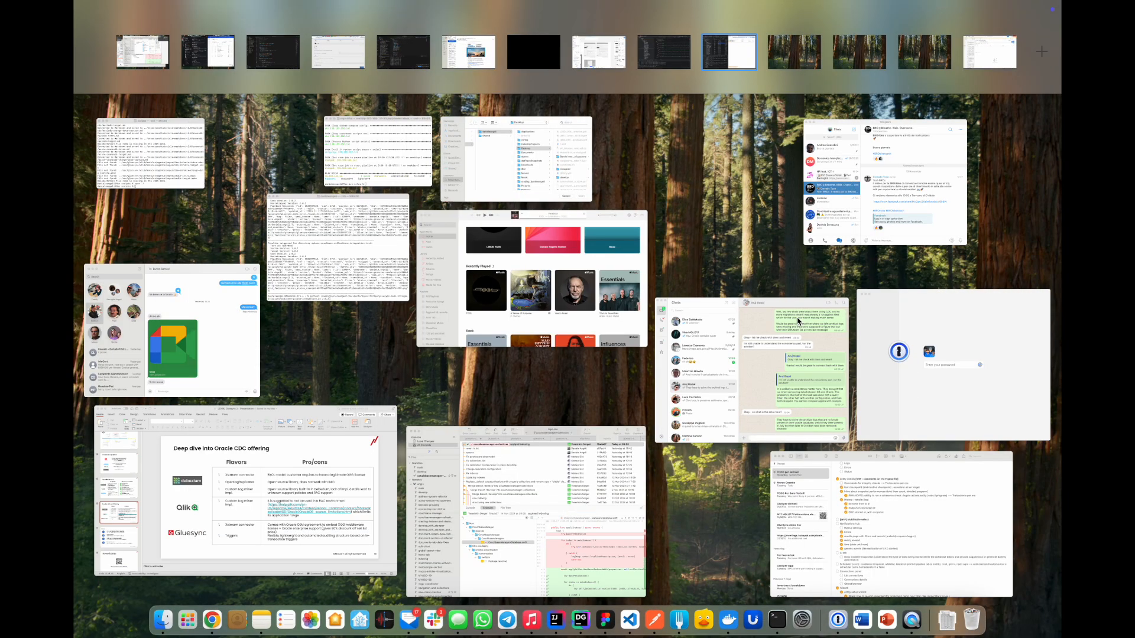
click(341, 45)
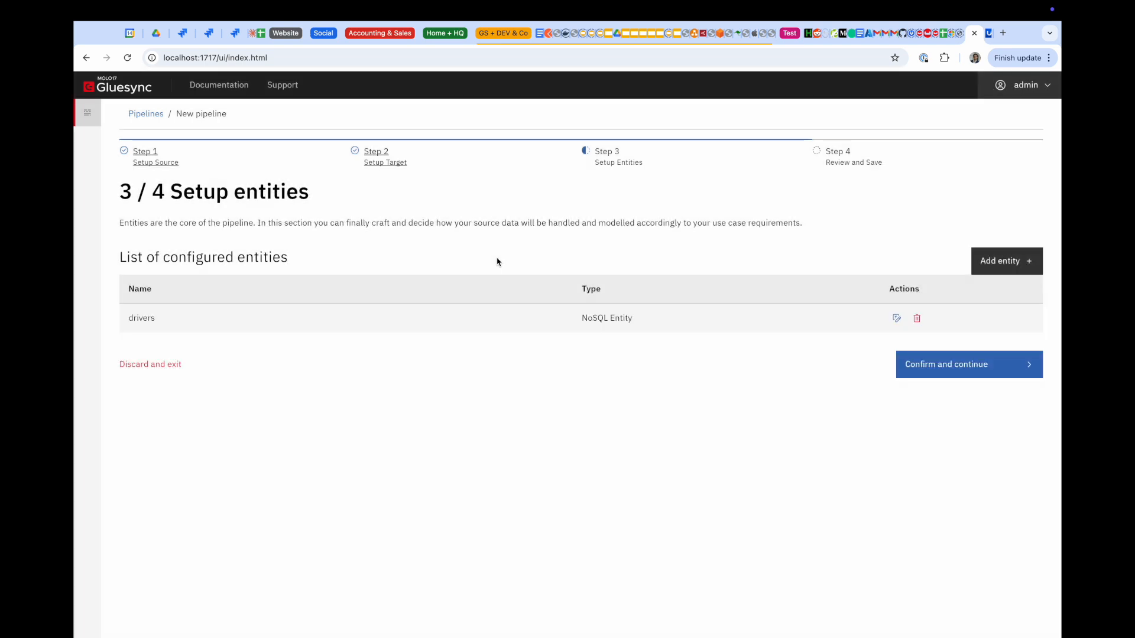
Advance to the review step and rename Pipeline_2 to 'Couchbase to Sybase'
click(948, 369)
click(510, 313)
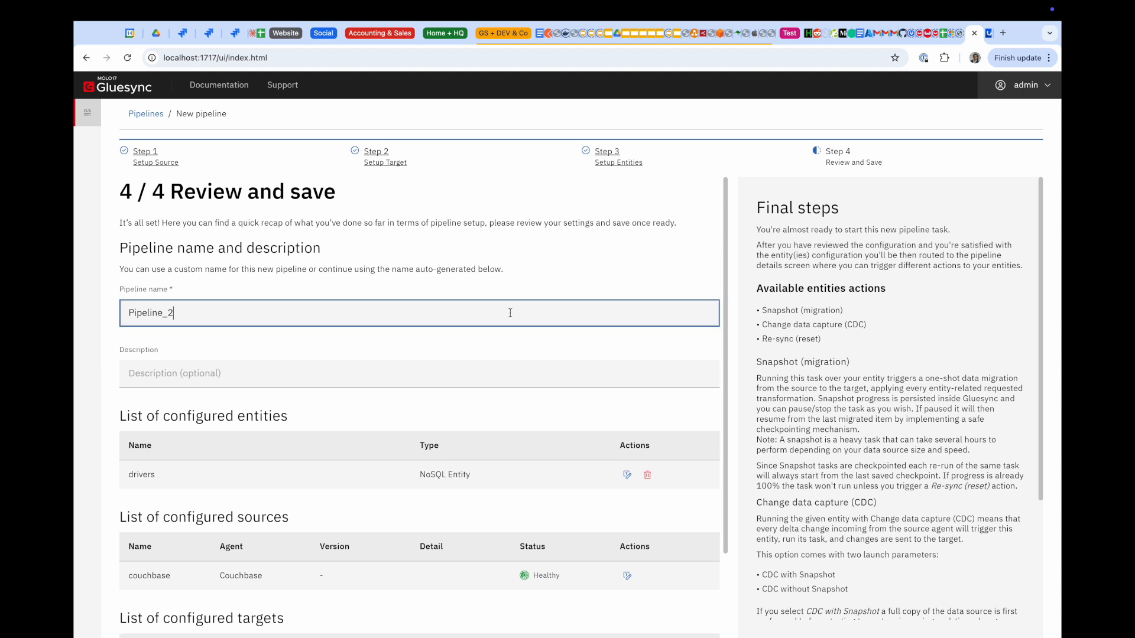
double_click(510, 313)
text(Couchbase to Sybase)
scroll(519, 346, down, 3)
Save the pipeline, reload, and start the drivers entity in CDC without an initial snapshot
click(647, 618)
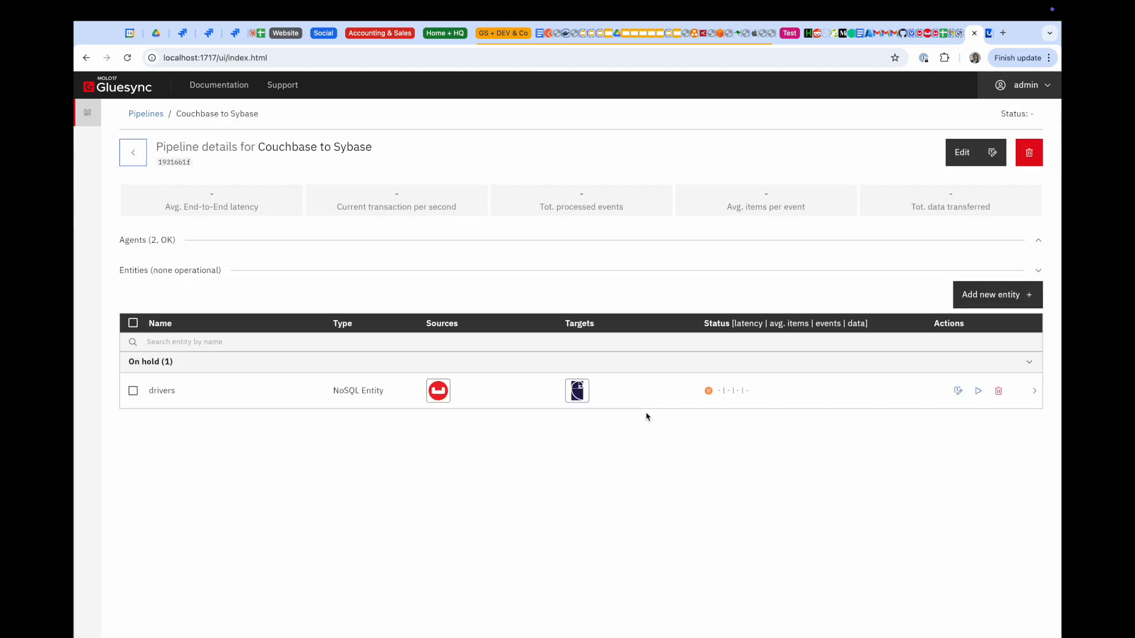
key(super+r)
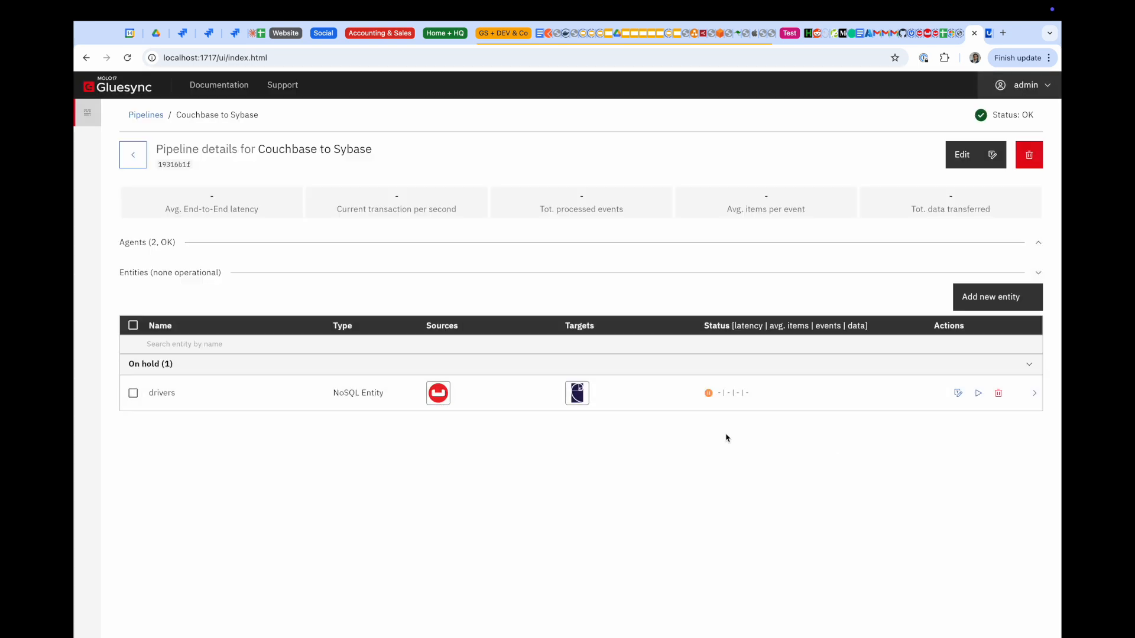
click(979, 394)
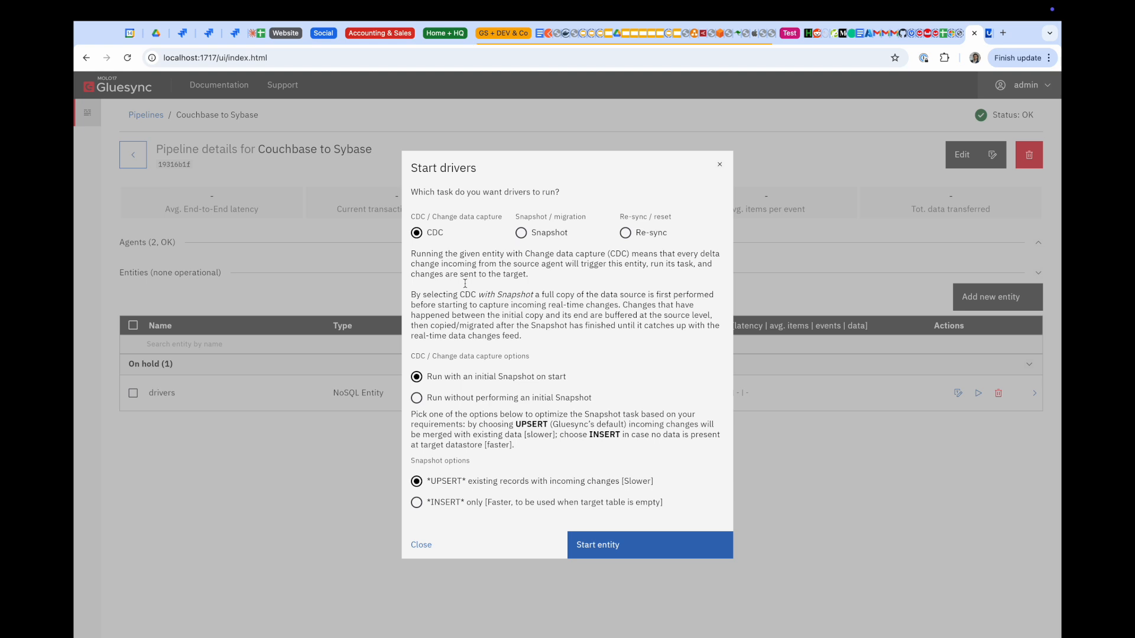
click(417, 397)
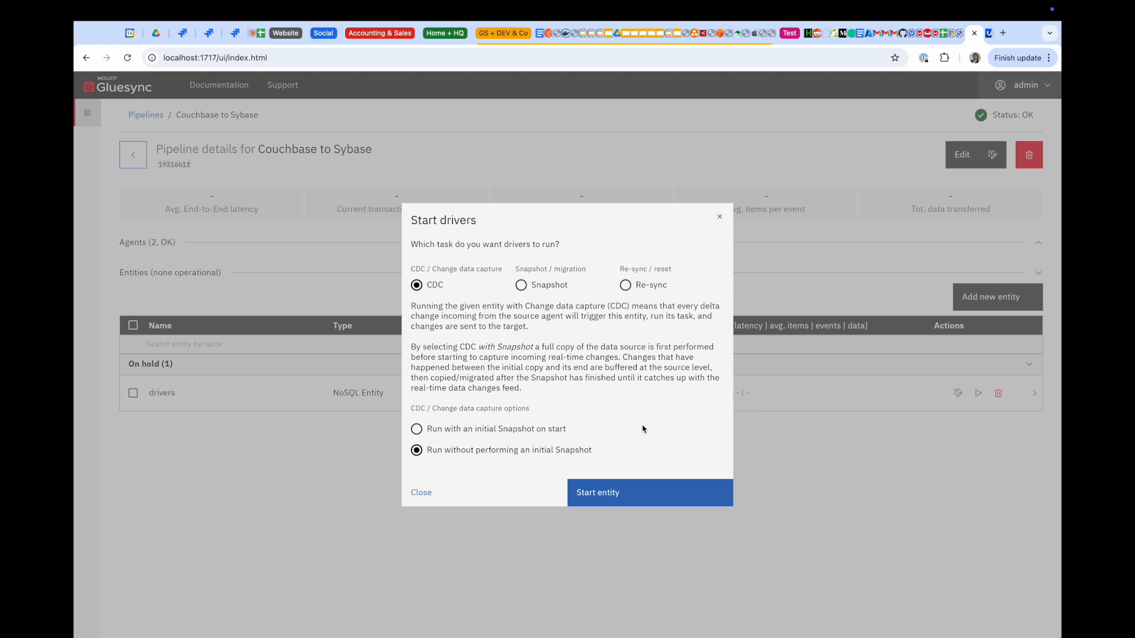
click(609, 498)
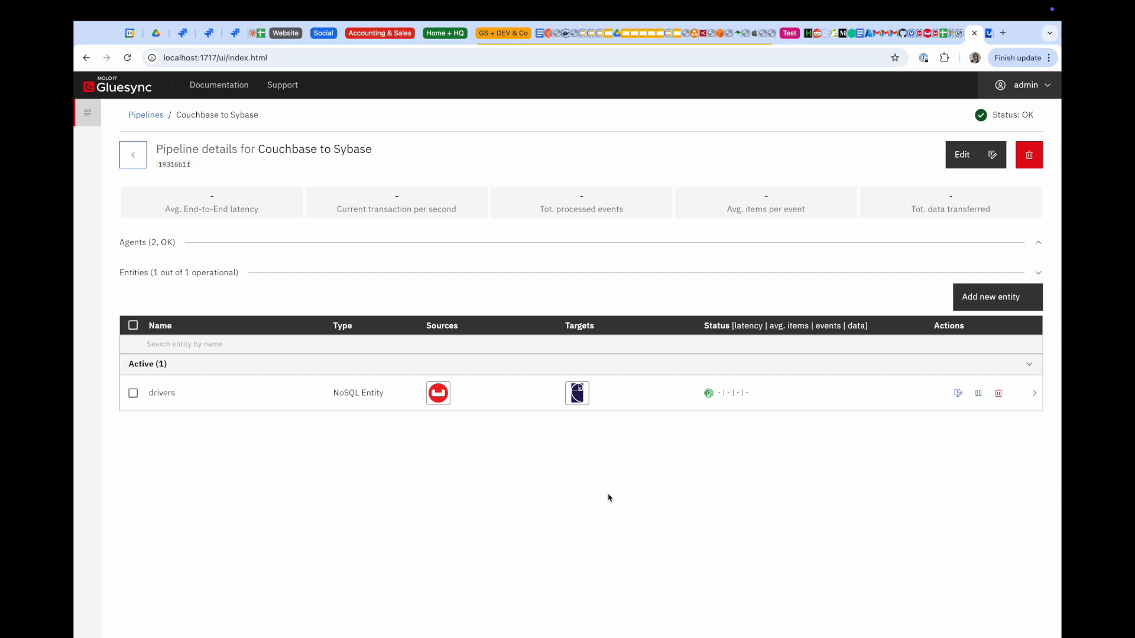
Open the Couchbase Query workbench beside DataGrip and place the caret in the DRIVERS ID = 4 query
key(ctrl+Up)
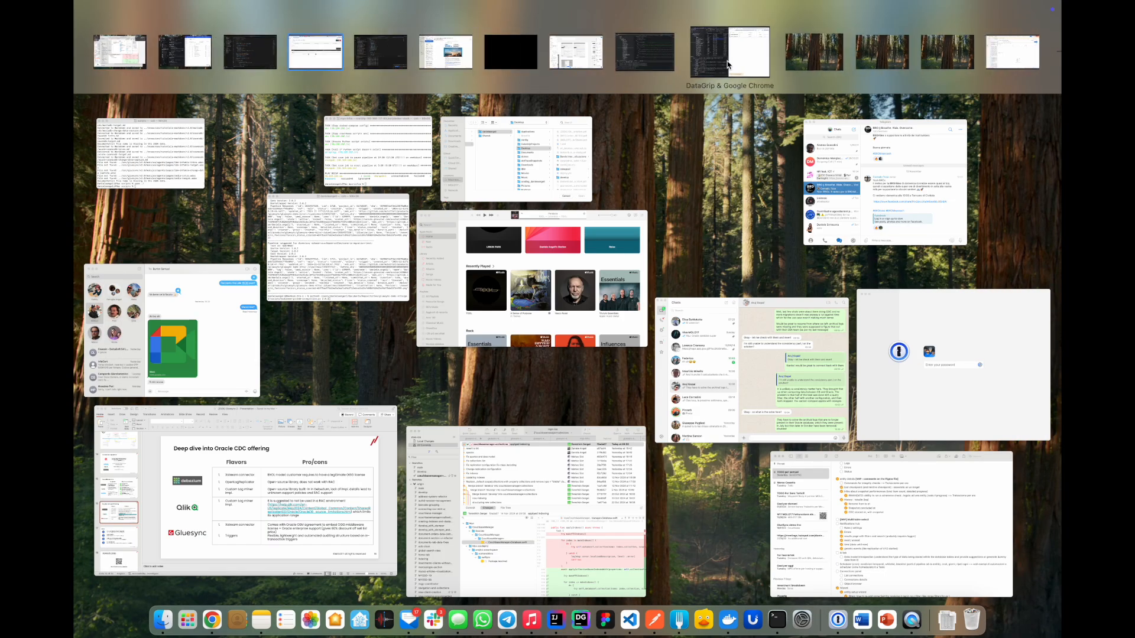
click(752, 52)
click(1047, 99)
click(1012, 169)
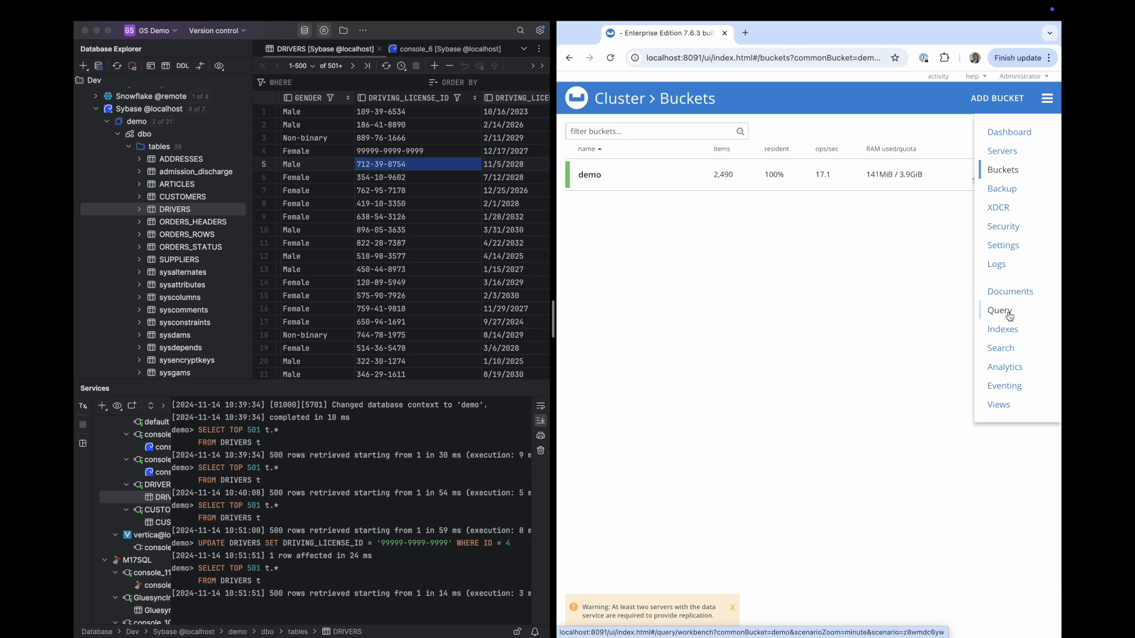
click(1009, 316)
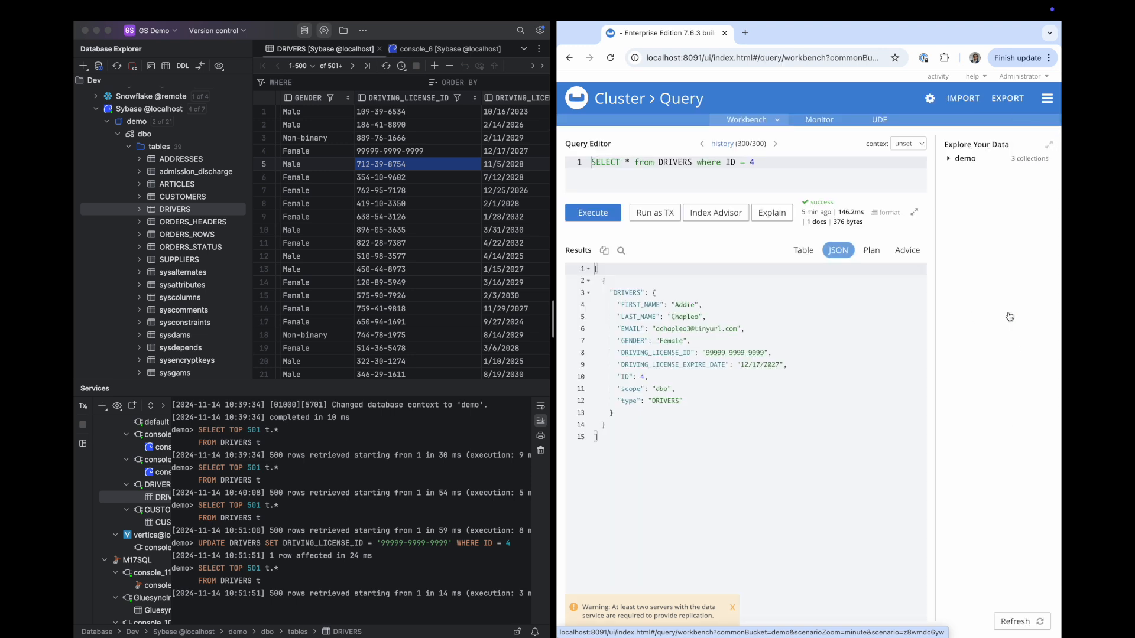
click(653, 162)
key(super+Right)
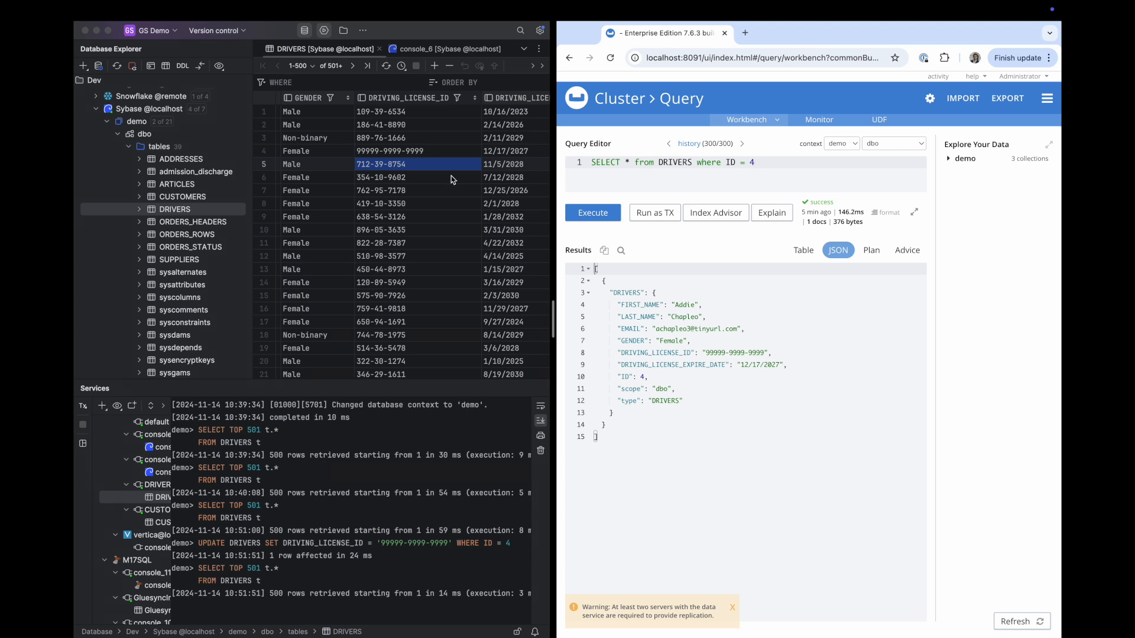
scroll(452, 179, left, 2)
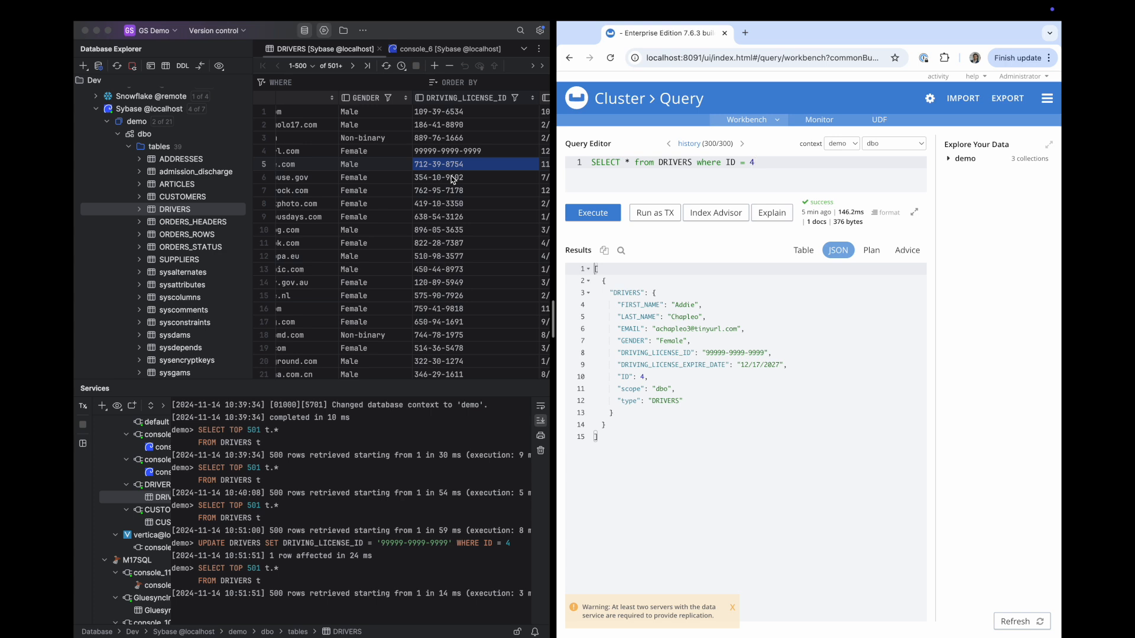
Rewrite the query as an UPDATE DRIVERS SET DRIVING_LICENSE_ID to an all-ones value for ID 4
click(751, 308)
click(623, 163)
drag(631, 163, 592, 163)
text(UPDATE)
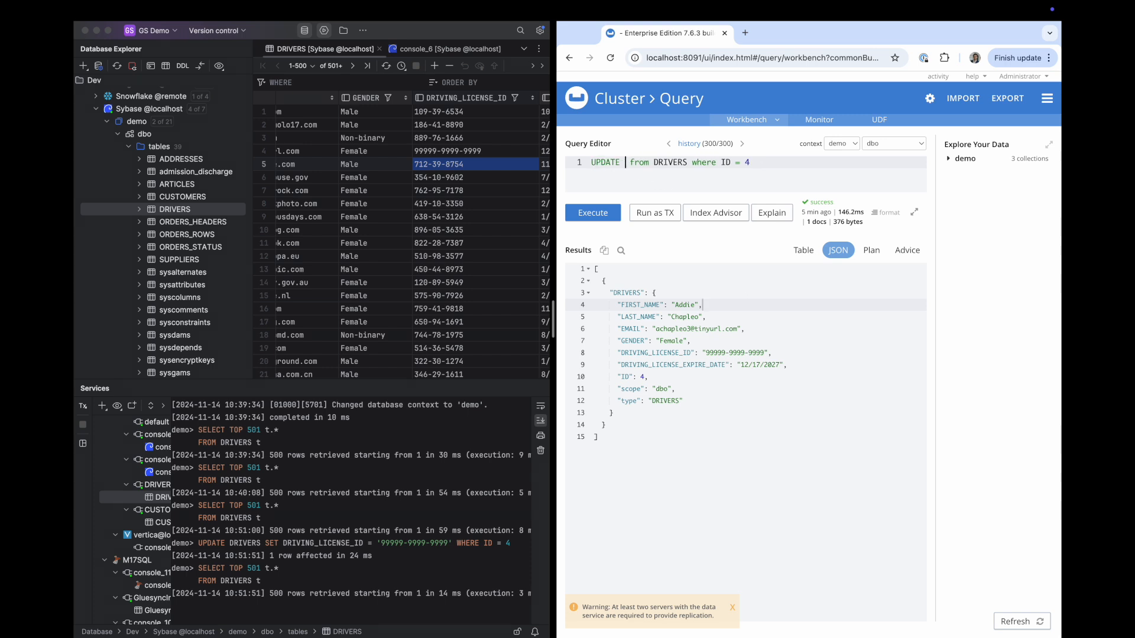
key(Delete)
key(Delete)
key(Delete)
key(Delete)
key(Delete)
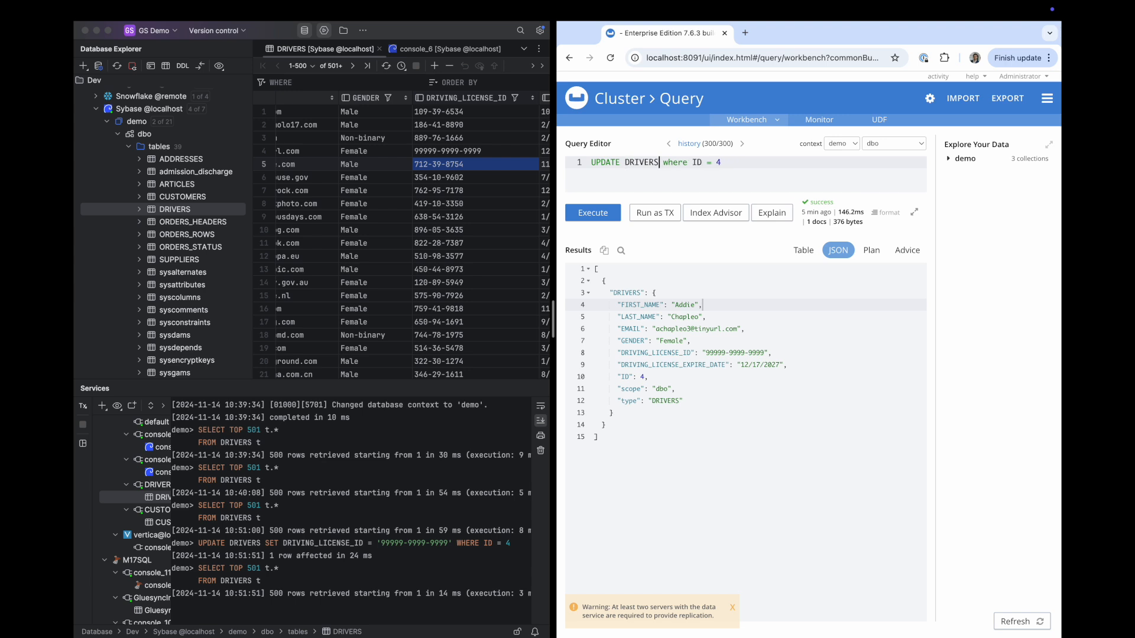
text(SET)
double_click(655, 353)
key(ctrl+c)
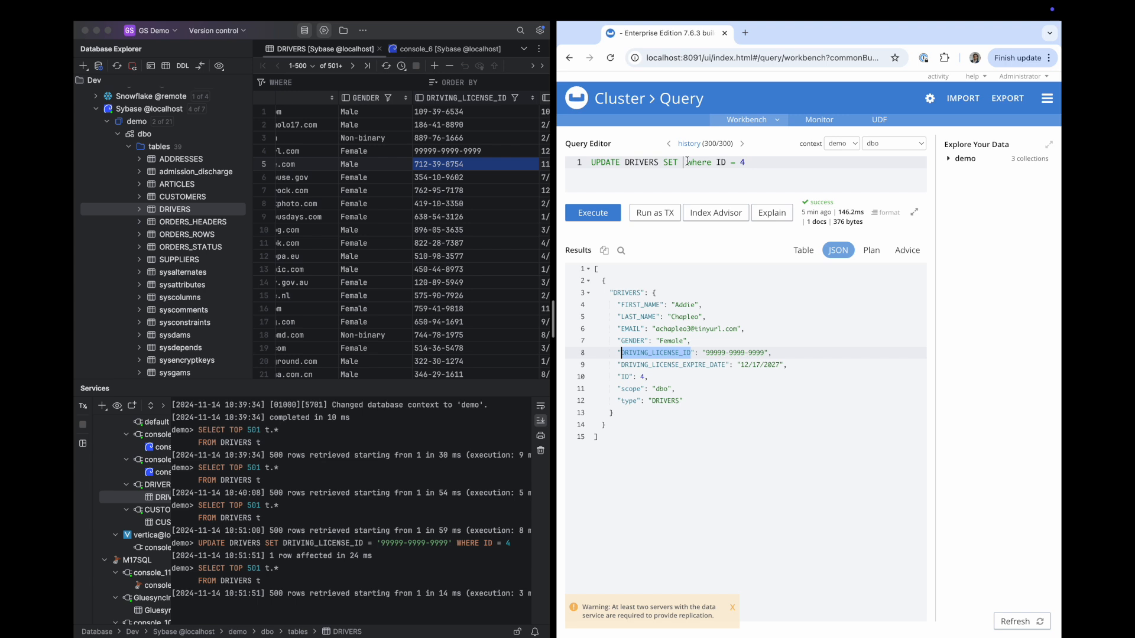
click(686, 163)
key(ctrl+v)
text(= )
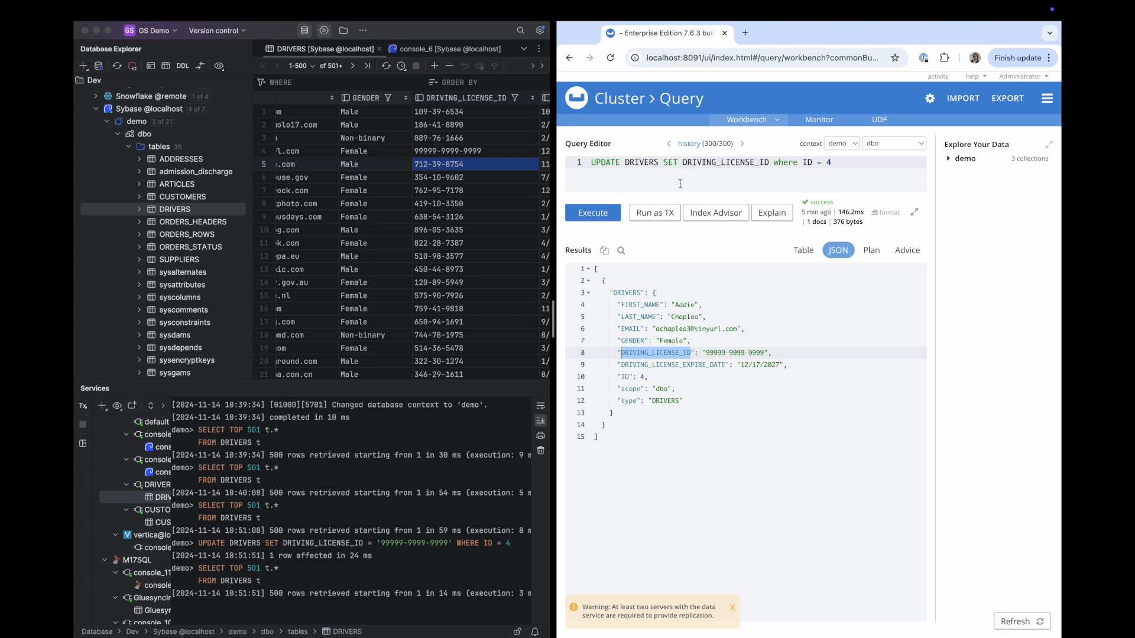
text('111111111')
Execute the UPDATE, reload the Sybase DRIVERS table in DataGrip, and show the trial slide
click(605, 213)
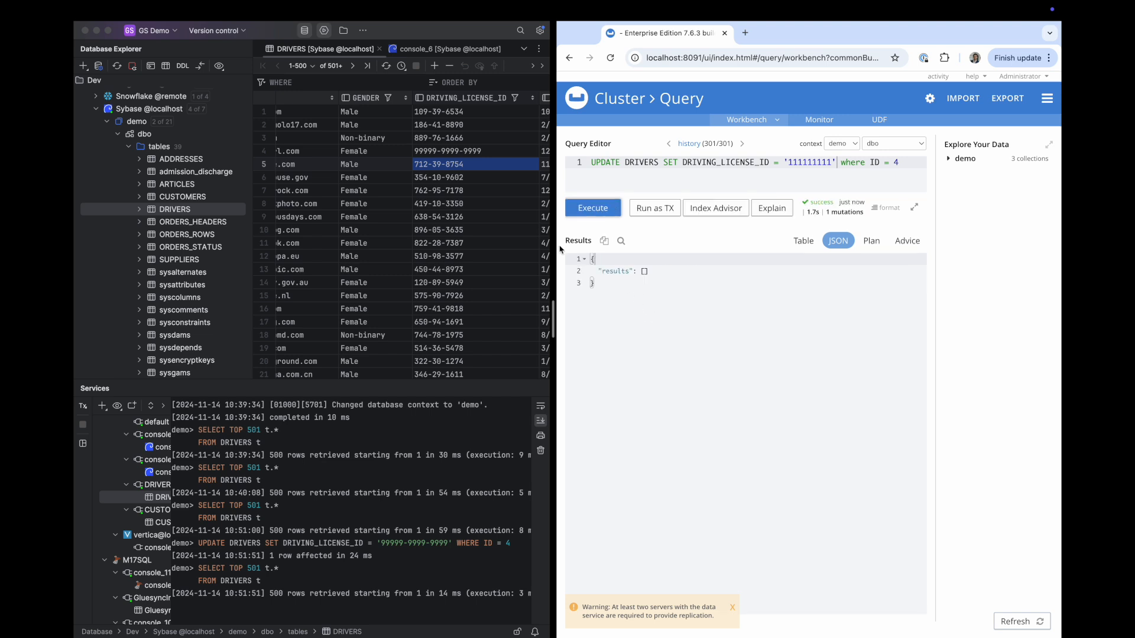
click(385, 71)
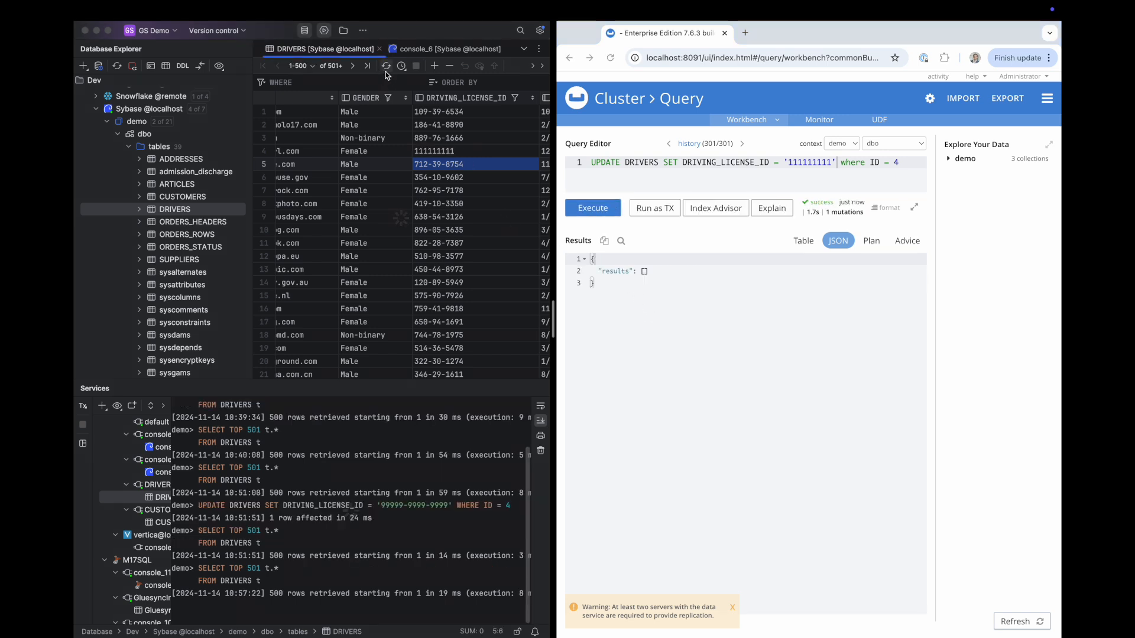
click(436, 152)
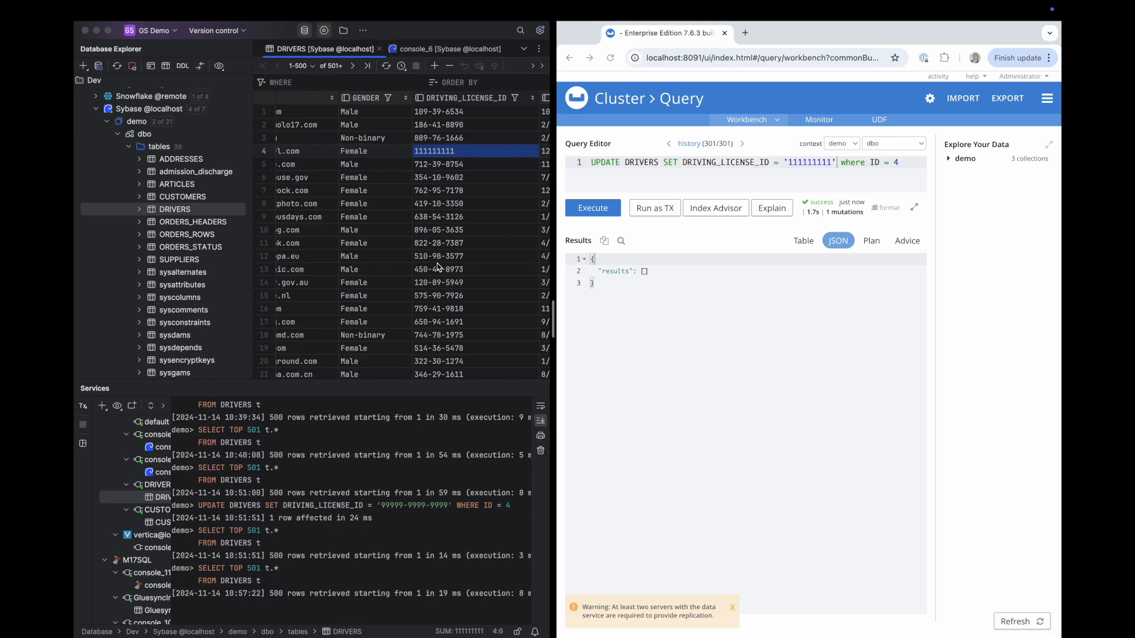
key(ctrl+Up)
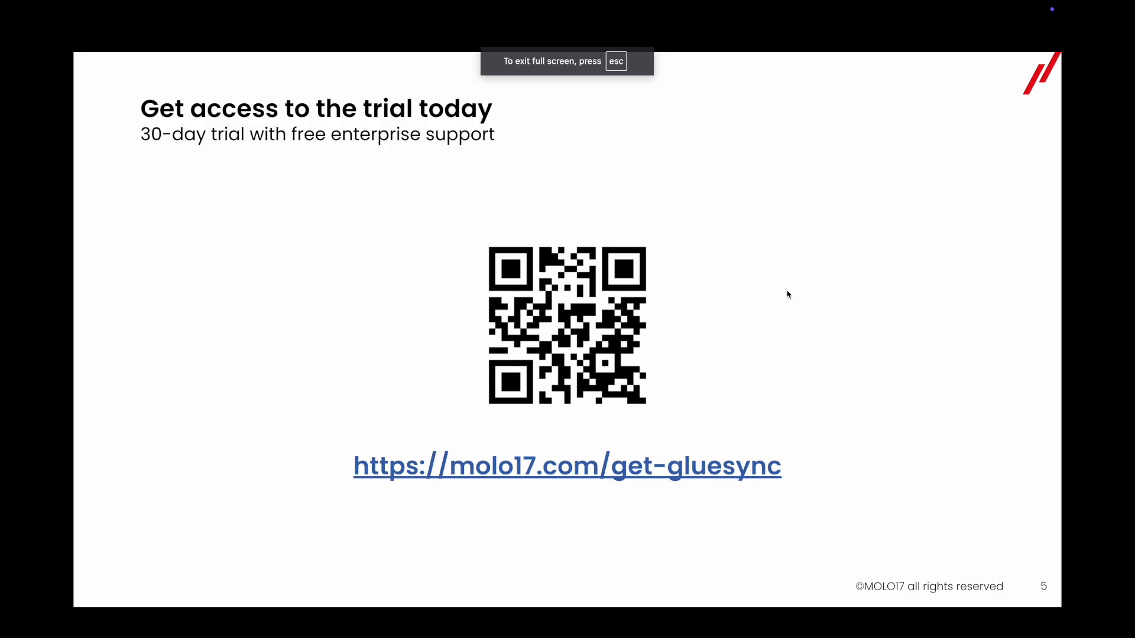